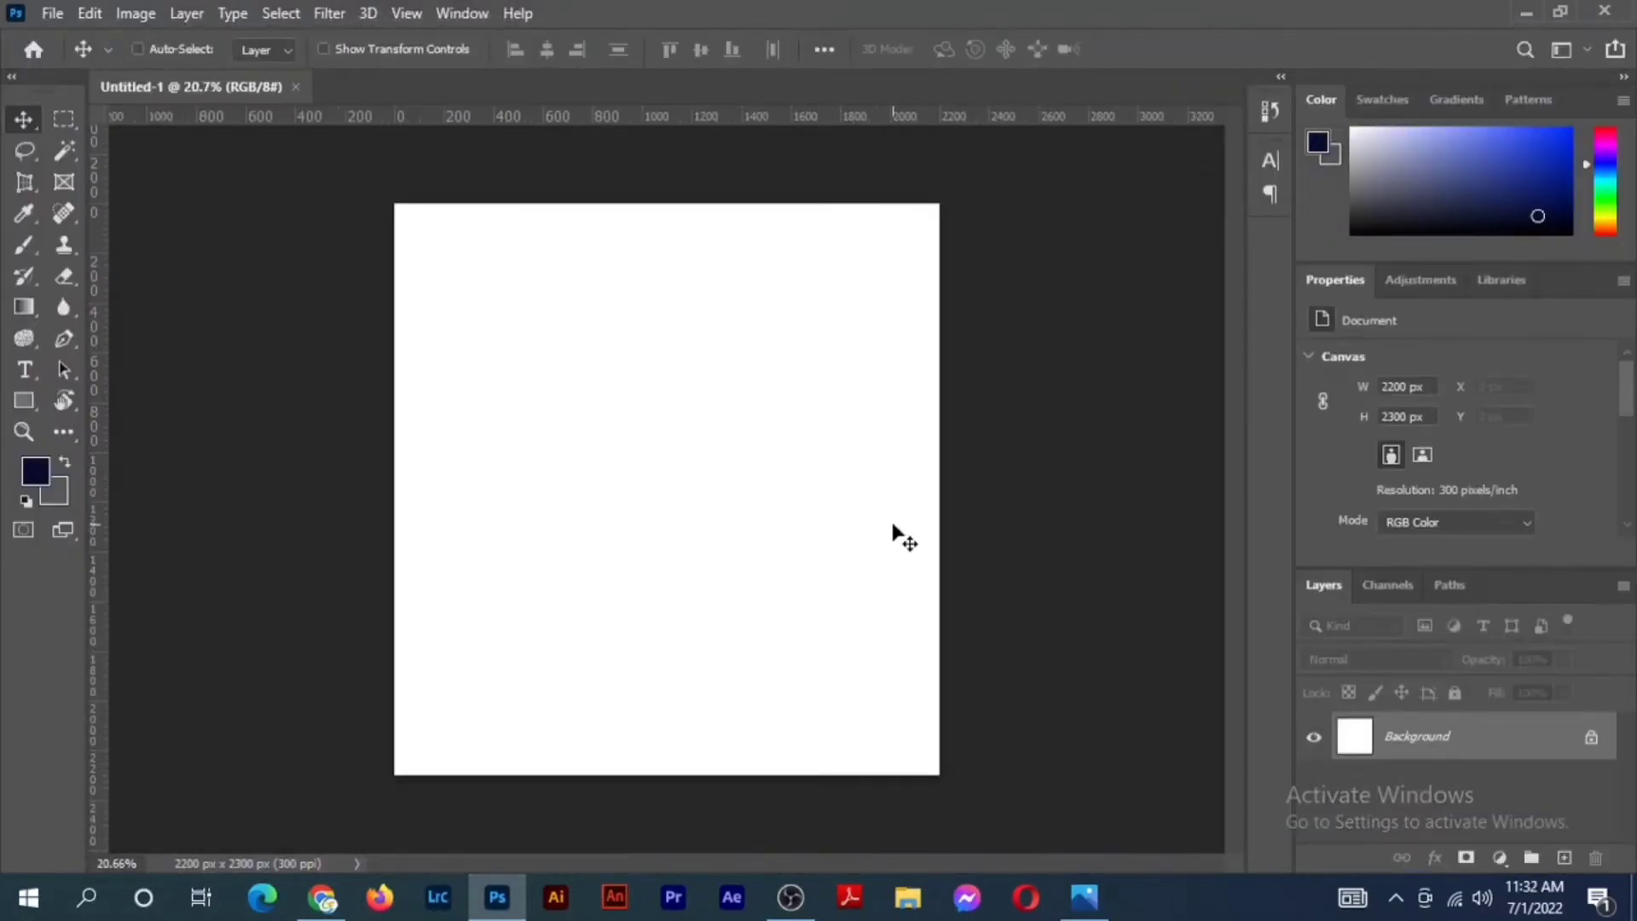
{"action": "key", "text": "ctrl+plus"}
{"action": "key", "text": "ctrl+plus"}
{"action": "key", "text": "ctrl+plus"}
{"action": "key", "text": "ctrl+plus"}
{"action": "key", "text": "ctrl+plus"}
{"action": "key", "text": "ctrl+minus"}
{"action": "key", "text": "ctrl+minus"}
{"action": "key", "text": "ctrl+minus"}
{"action": "key", "text": "ctrl+minus"}
{"action": "key", "text": "ctrl+minus"}
{"action": "scroll", "coordinate": [885, 494], "scroll_direction": "up", "scroll_amount": 1}
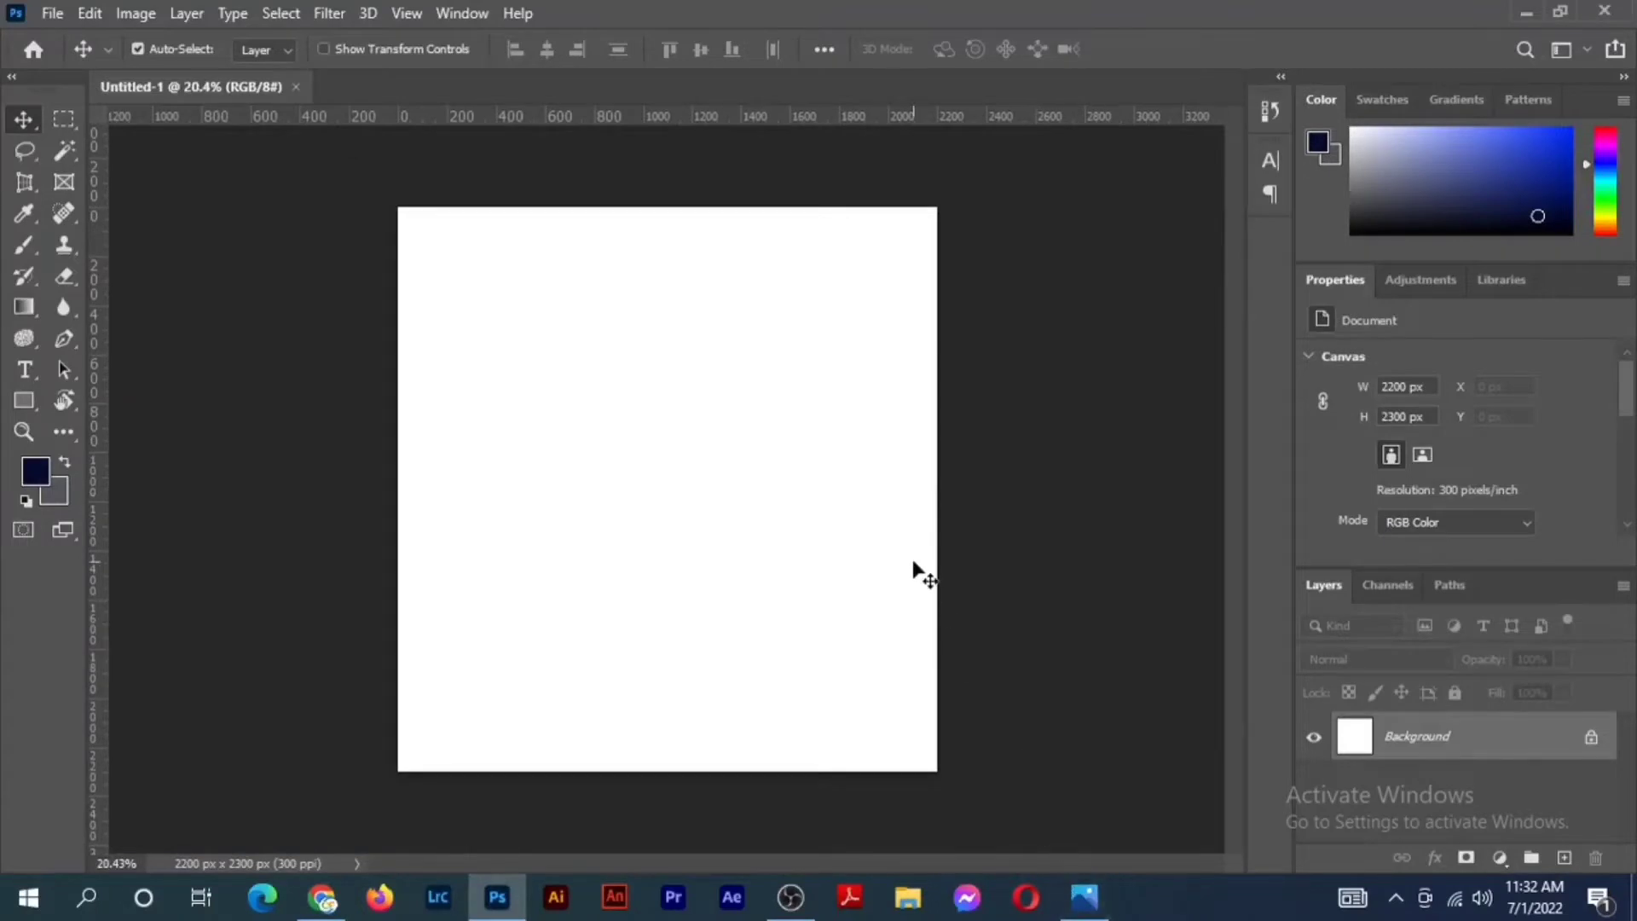
Draw a 150 × 150 px square on the canvas and fill it with red.
{"action": "key", "text": "u"}
{"action": "left_click", "coordinate": [473, 355]}
{"action": "type", "text": "150"}
{"action": "double_click", "coordinate": [918, 257]}
{"action": "type", "text": "150"}
{"action": "key", "text": "Return"}
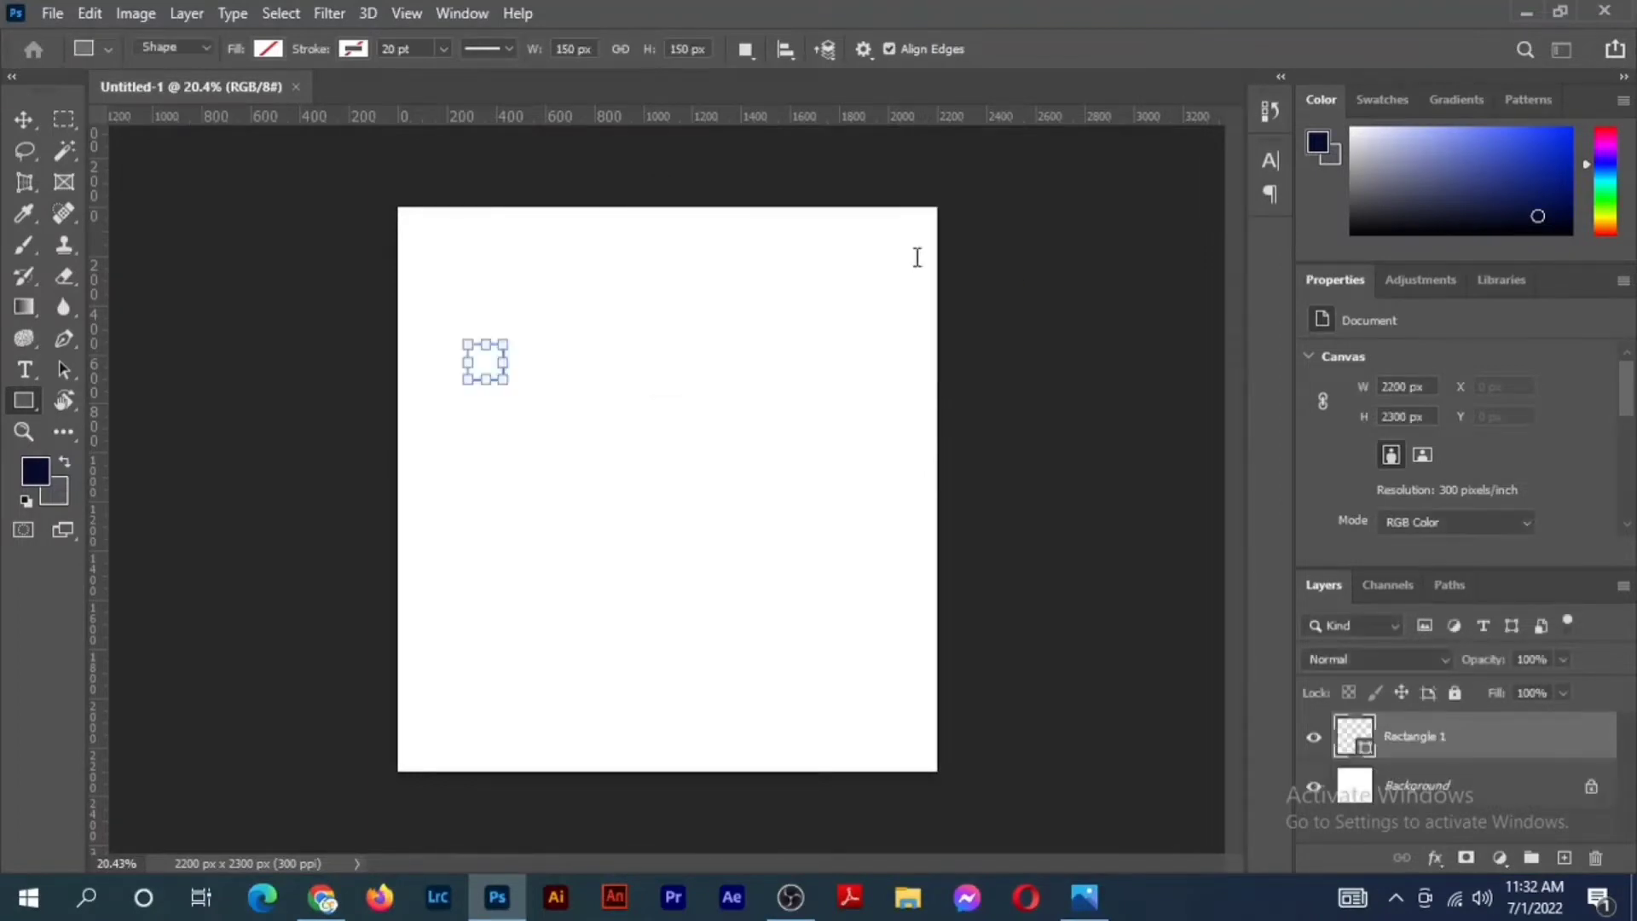
{"action": "left_click", "coordinate": [269, 52]}
{"action": "left_click", "coordinate": [224, 176]}
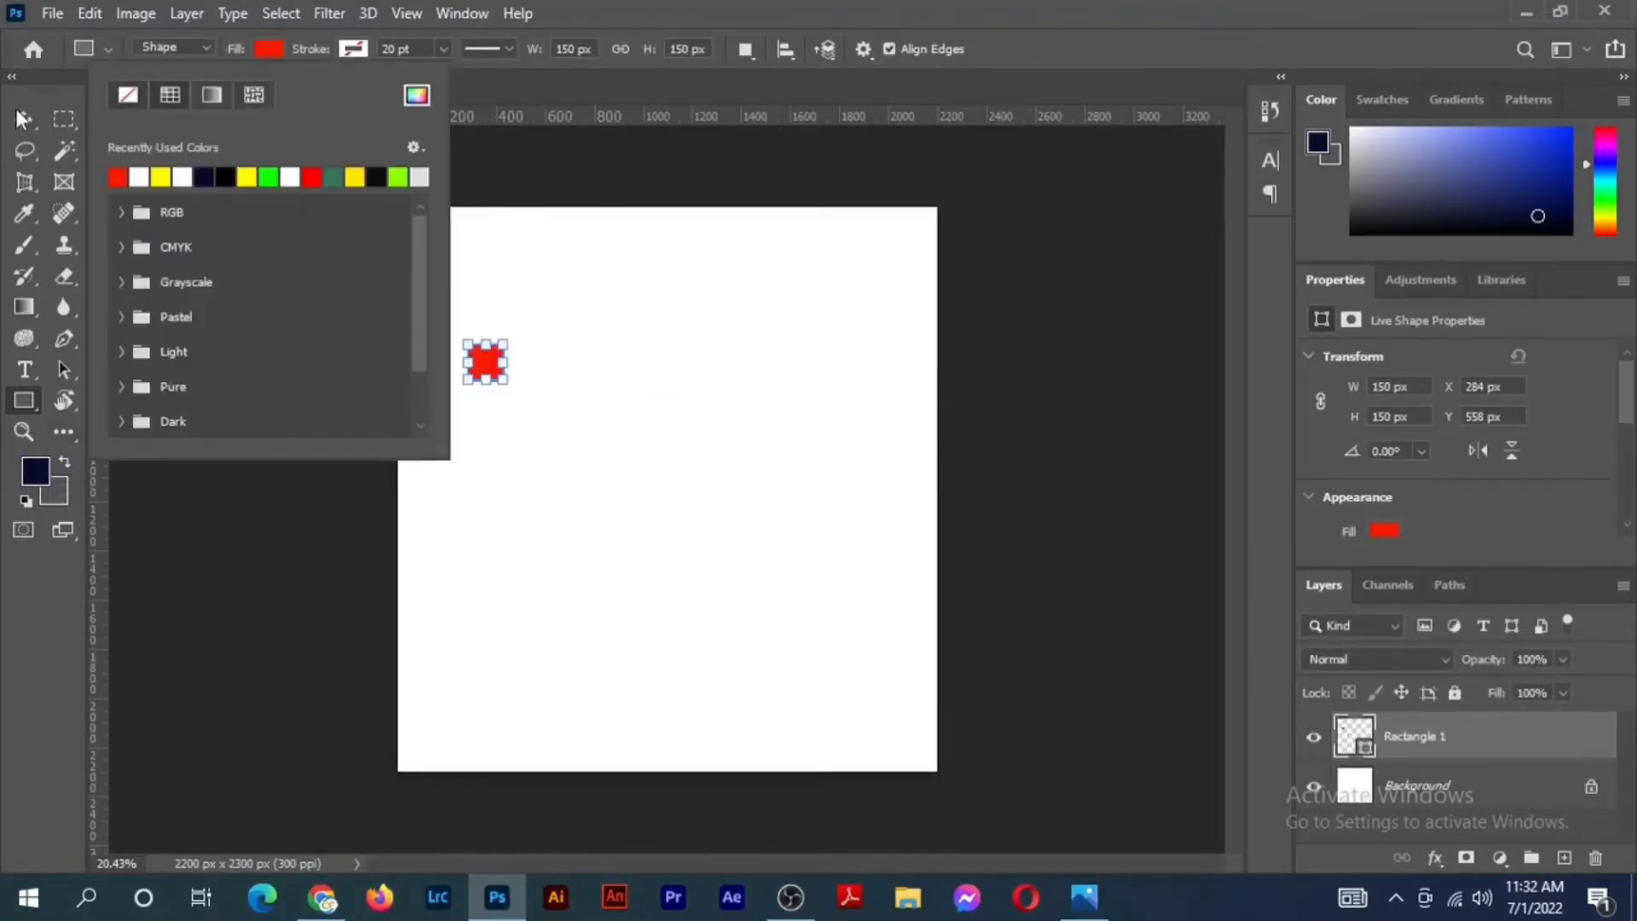
Align the red square to the canvas's upper-left corner and place vertical and horizontal guides along its inner edges.
{"action": "key", "text": "v"}
{"action": "scroll", "coordinate": [536, 352], "scroll_direction": "up", "scroll_amount": 7}
{"action": "left_click_drag", "start_coordinate": [486, 243], "coordinate": [679, 578]}
{"action": "scroll", "coordinate": [662, 574], "scroll_direction": "up", "scroll_amount": 4}
{"action": "left_click_drag", "start_coordinate": [551, 689], "coordinate": [355, 299]}
{"action": "left_click_drag", "start_coordinate": [95, 334], "coordinate": [427, 401]}
{"action": "left_click_drag", "start_coordinate": [456, 116], "coordinate": [845, 674]}
{"action": "scroll", "coordinate": [482, 382], "scroll_direction": "down", "scroll_amount": 5}
Move the red square to the canvas's lower-right corner and place vertical and horizontal guides along its inner edges.
{"action": "scroll", "coordinate": [851, 687], "scroll_direction": "up", "scroll_amount": 6}
{"action": "left_click_drag", "start_coordinate": [1021, 690], "coordinate": [660, 442]}
{"action": "scroll", "coordinate": [892, 538], "scroll_direction": "up", "scroll_amount": 3}
{"action": "left_click_drag", "start_coordinate": [832, 597], "coordinate": [825, 640]}
{"action": "scroll", "coordinate": [778, 497], "scroll_direction": "down", "scroll_amount": 6}
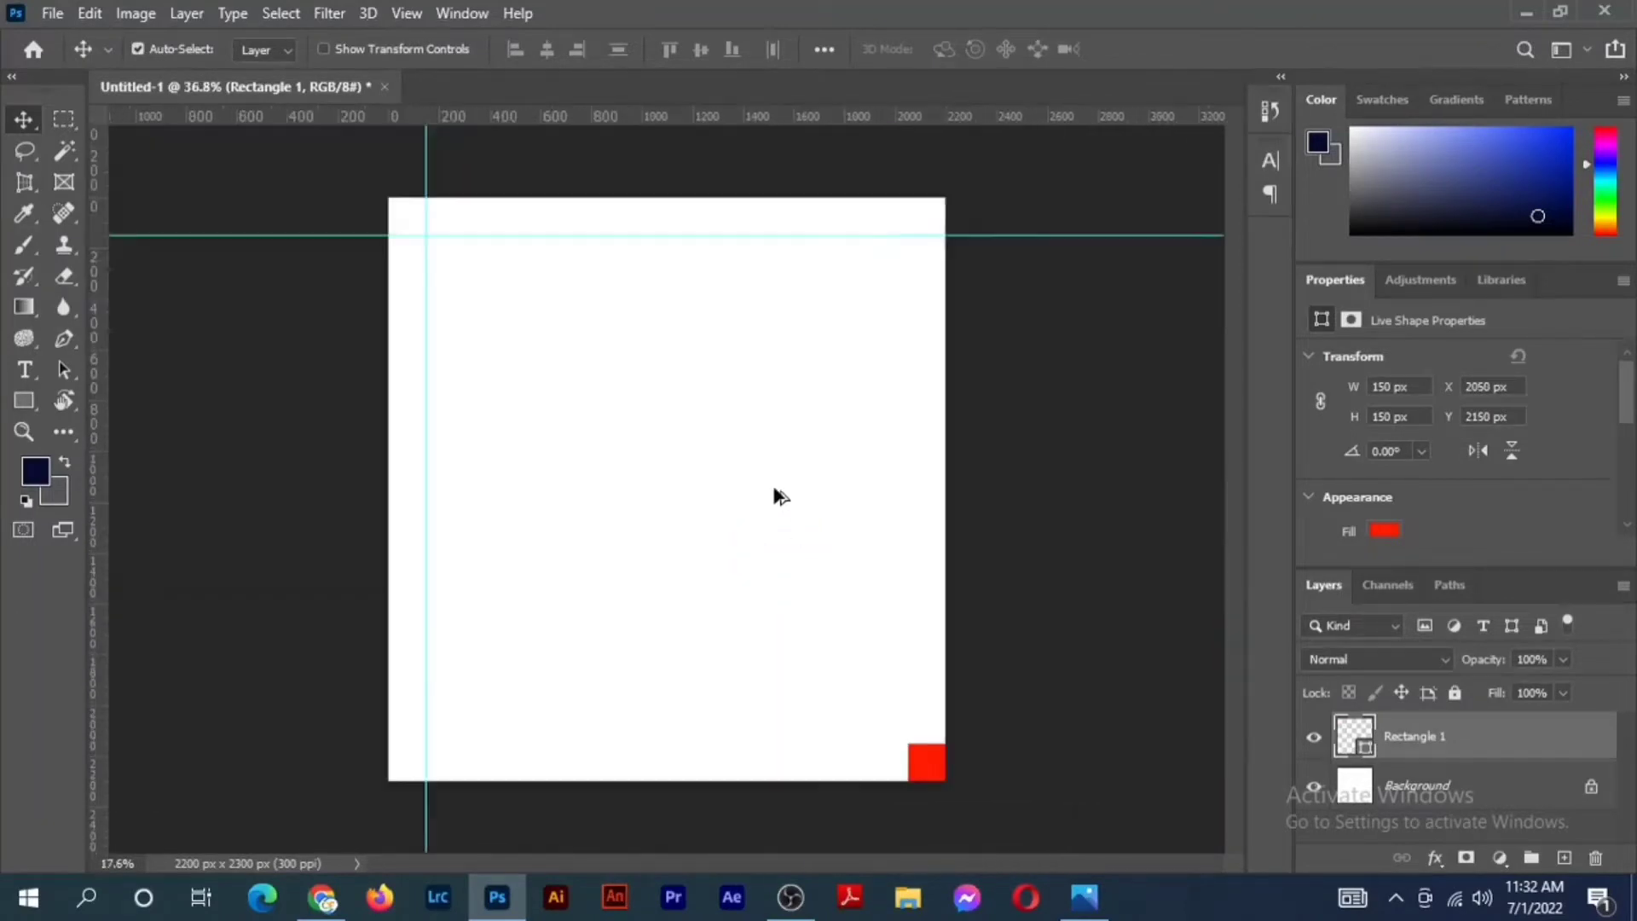
{"action": "left_click_drag", "start_coordinate": [100, 555], "coordinate": [888, 683]}
{"action": "left_click_drag", "start_coordinate": [840, 120], "coordinate": [900, 713]}
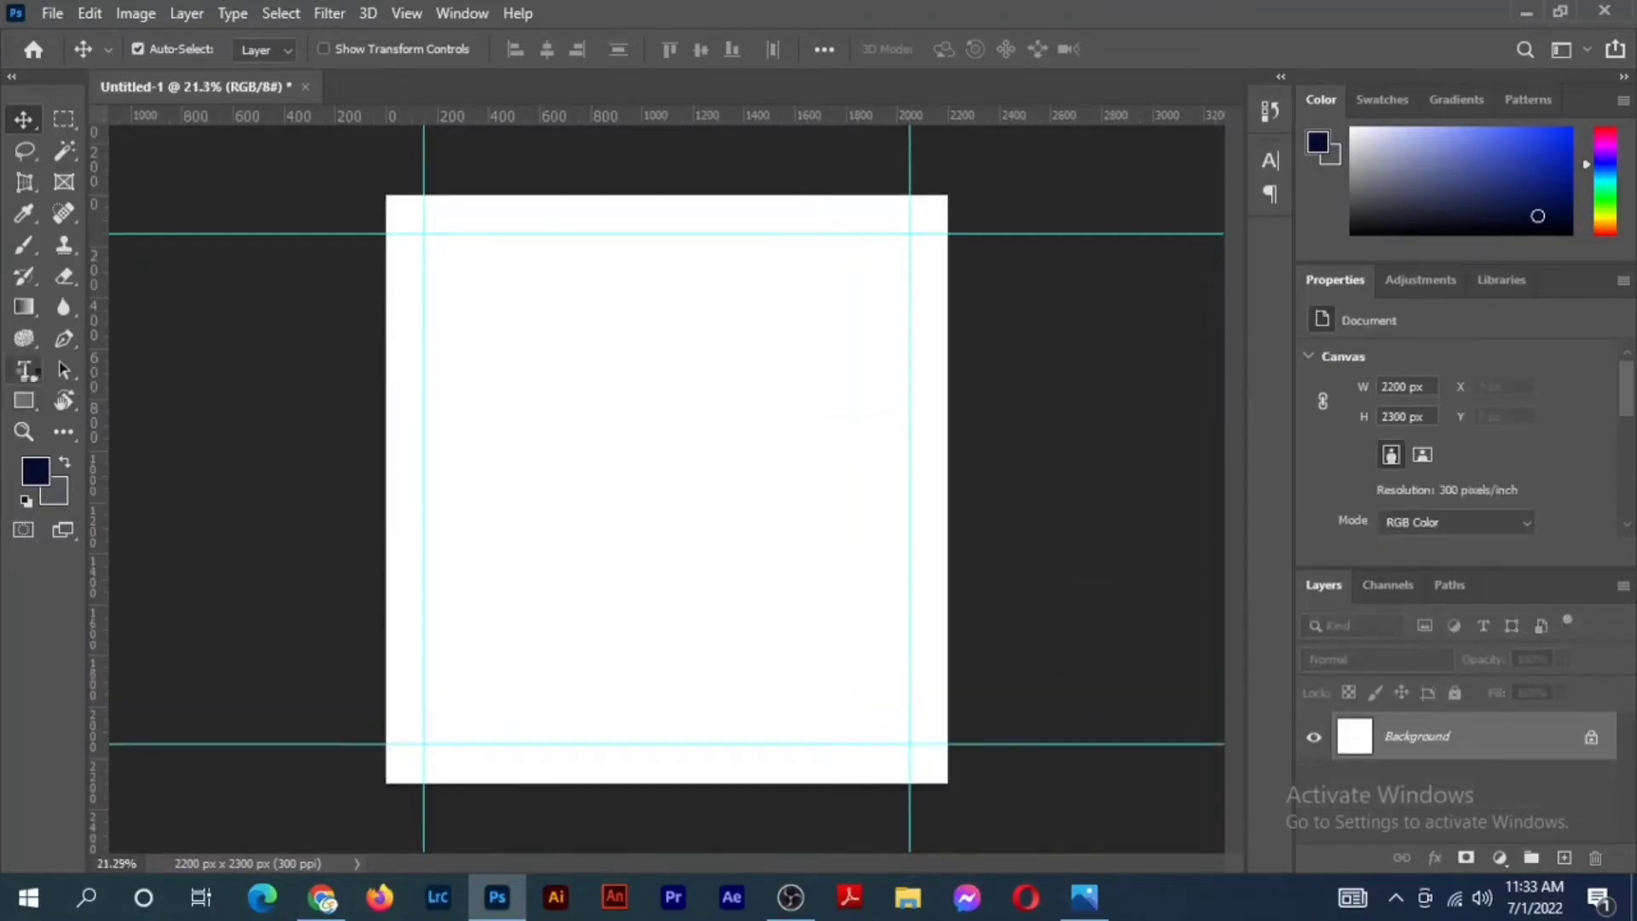
Add a horizontal text layer near the upper part of the canvas and enter the Bengali heading word "অগোছালো".
{"action": "left_click", "coordinate": [25, 370]}
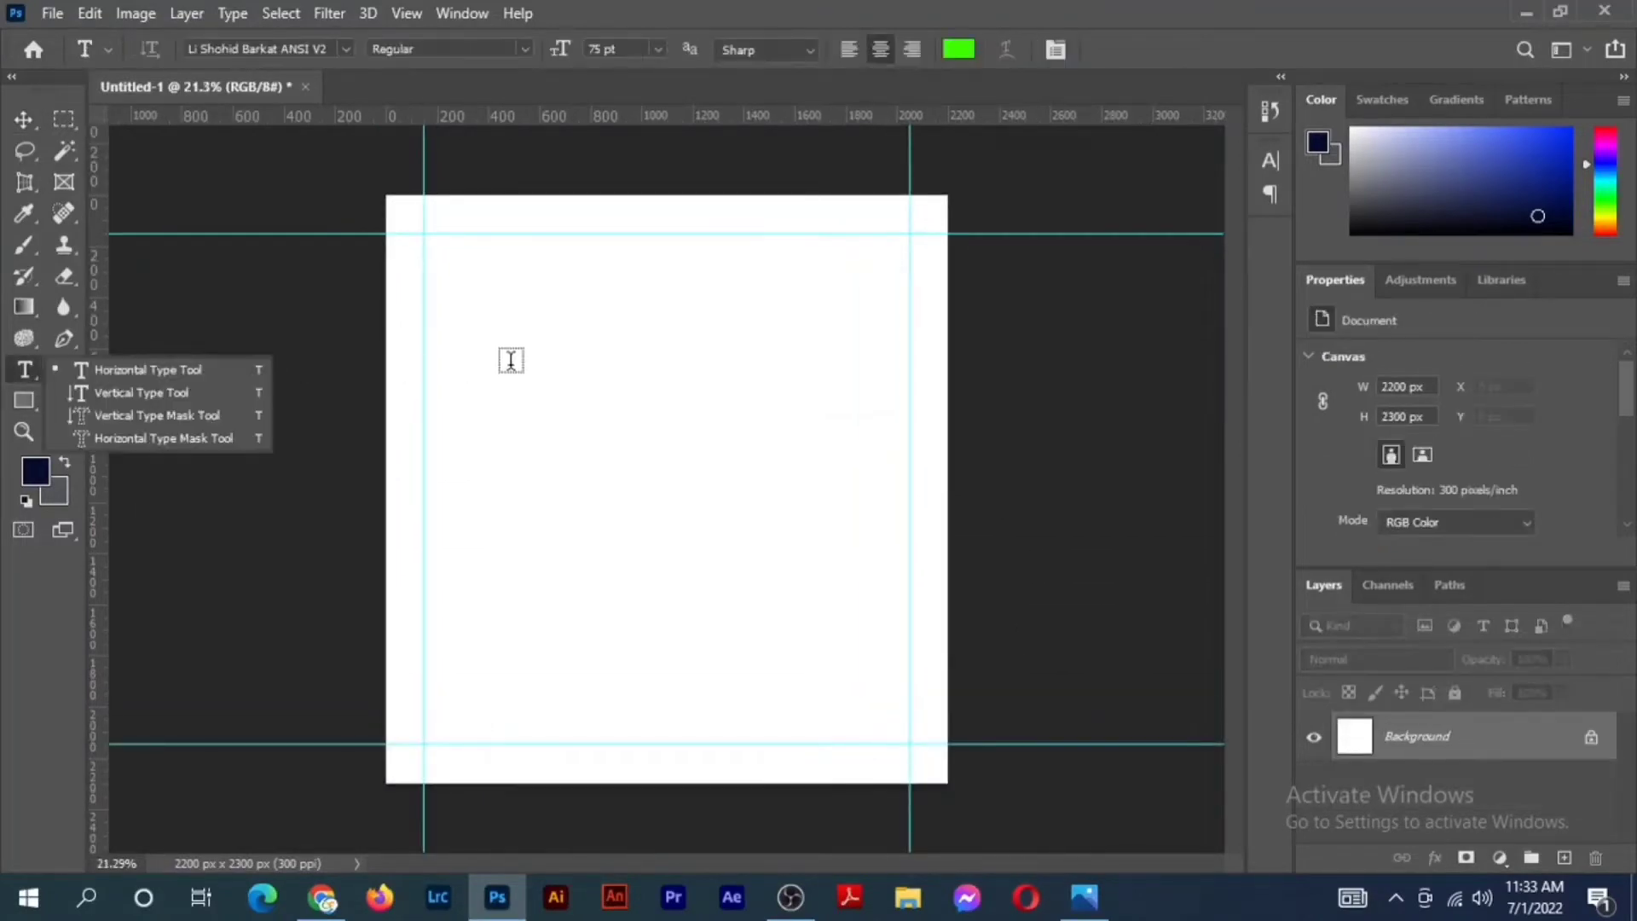
{"action": "left_click", "coordinate": [509, 358]}
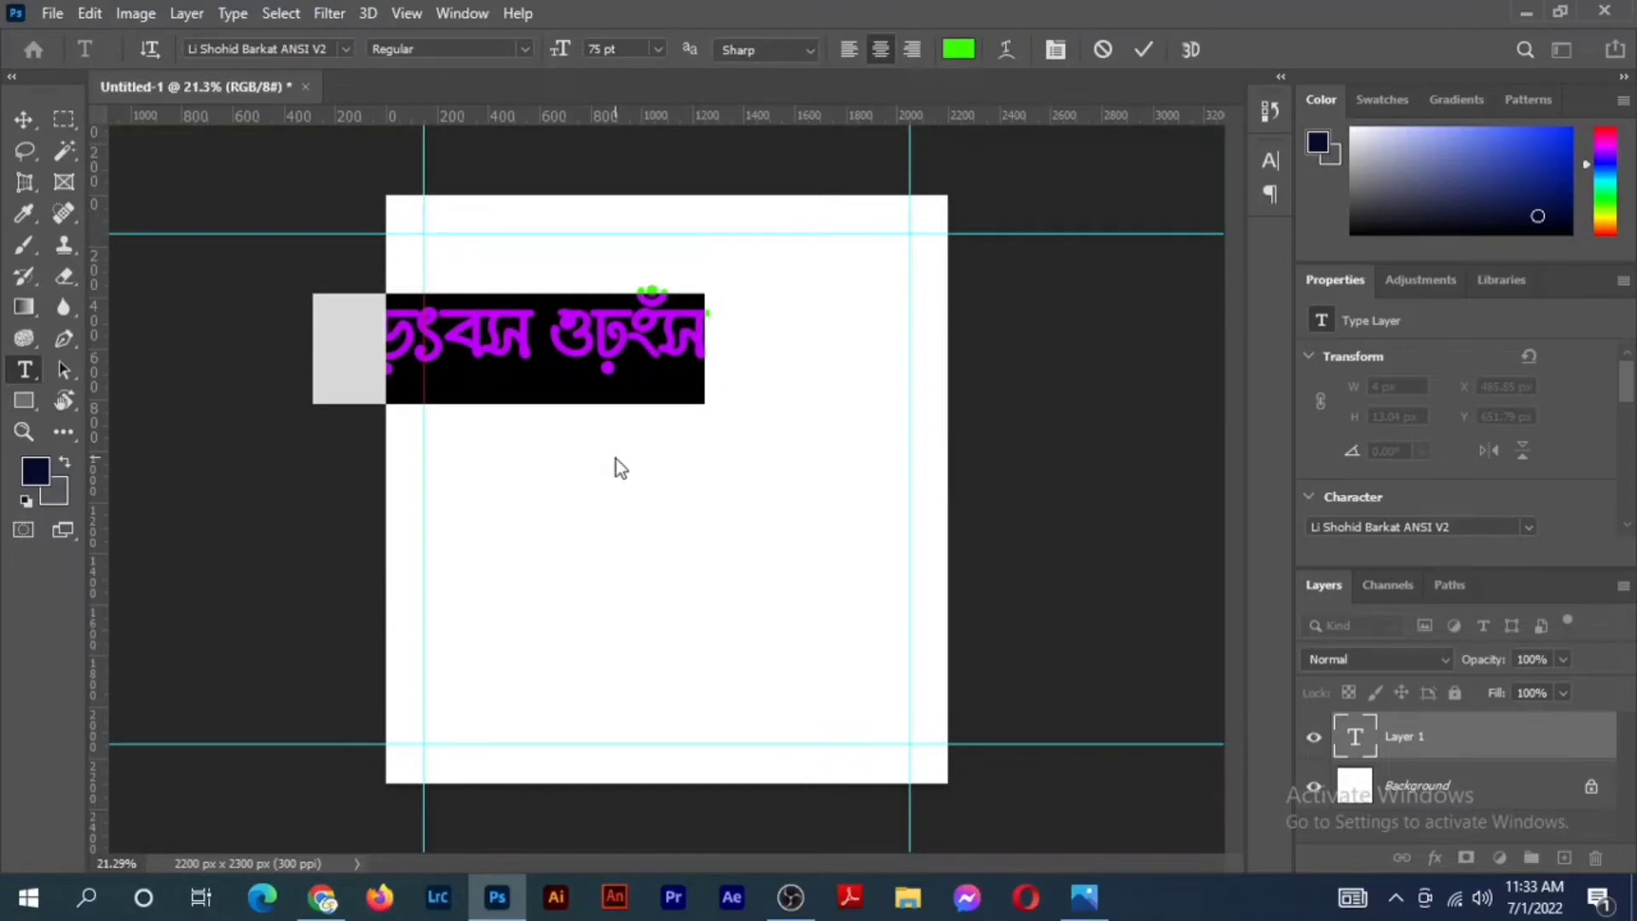
{"action": "type", "text": "Av‡Mv"}
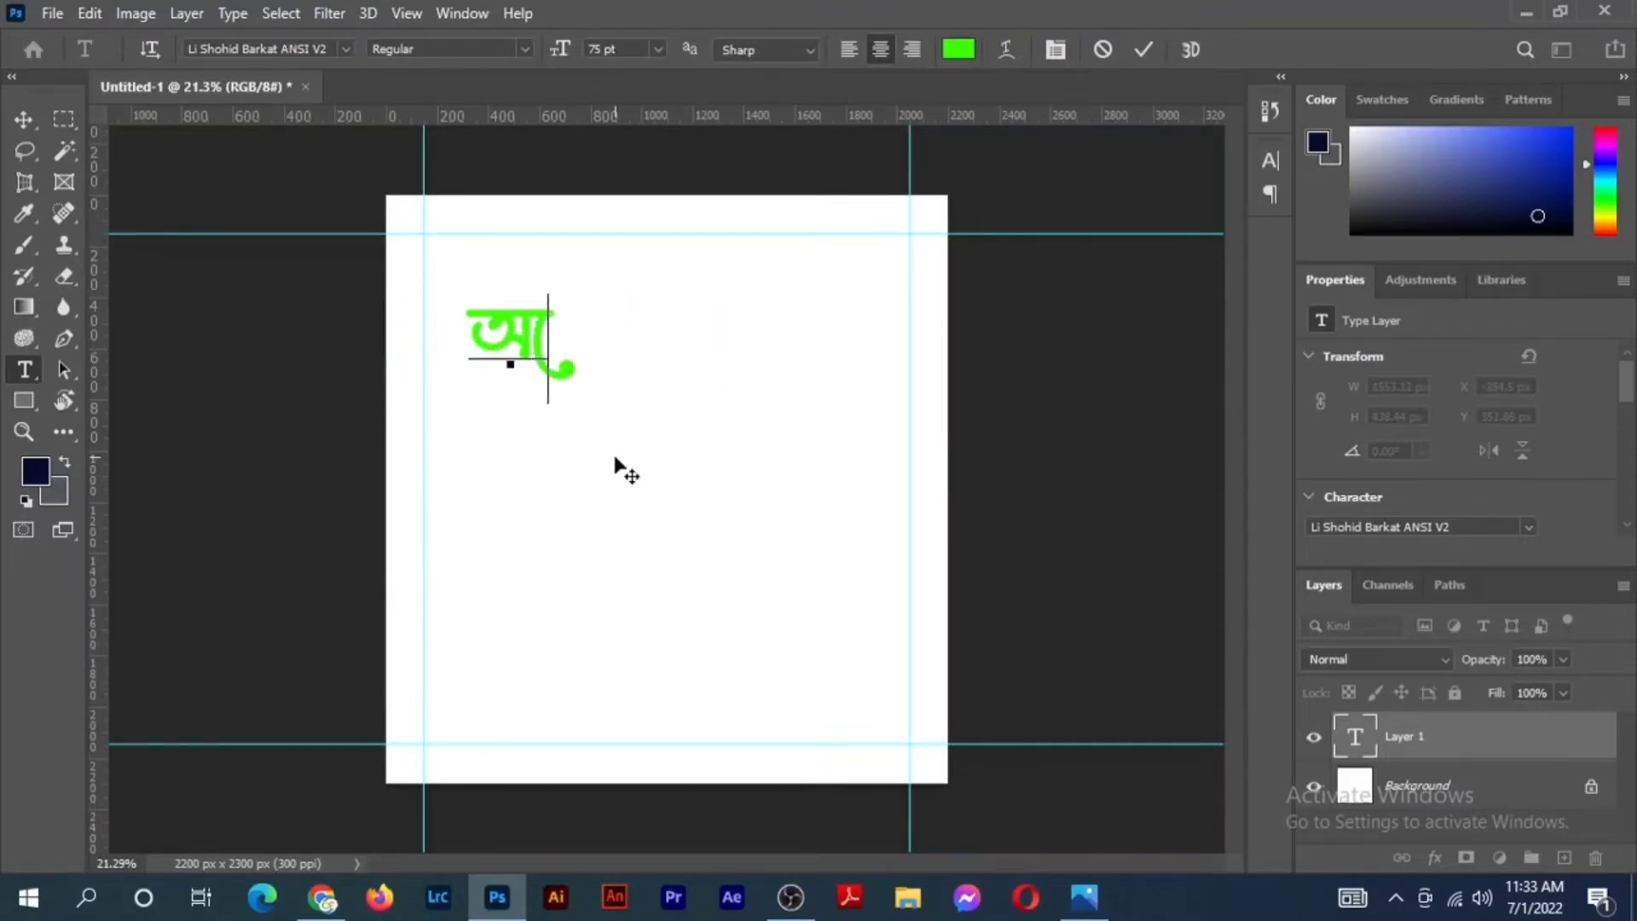
{"action": "type", "text": "Qv‡"}
{"action": "key", "text": "BackSpace"}
{"action": "key", "text": "BackSpace"}
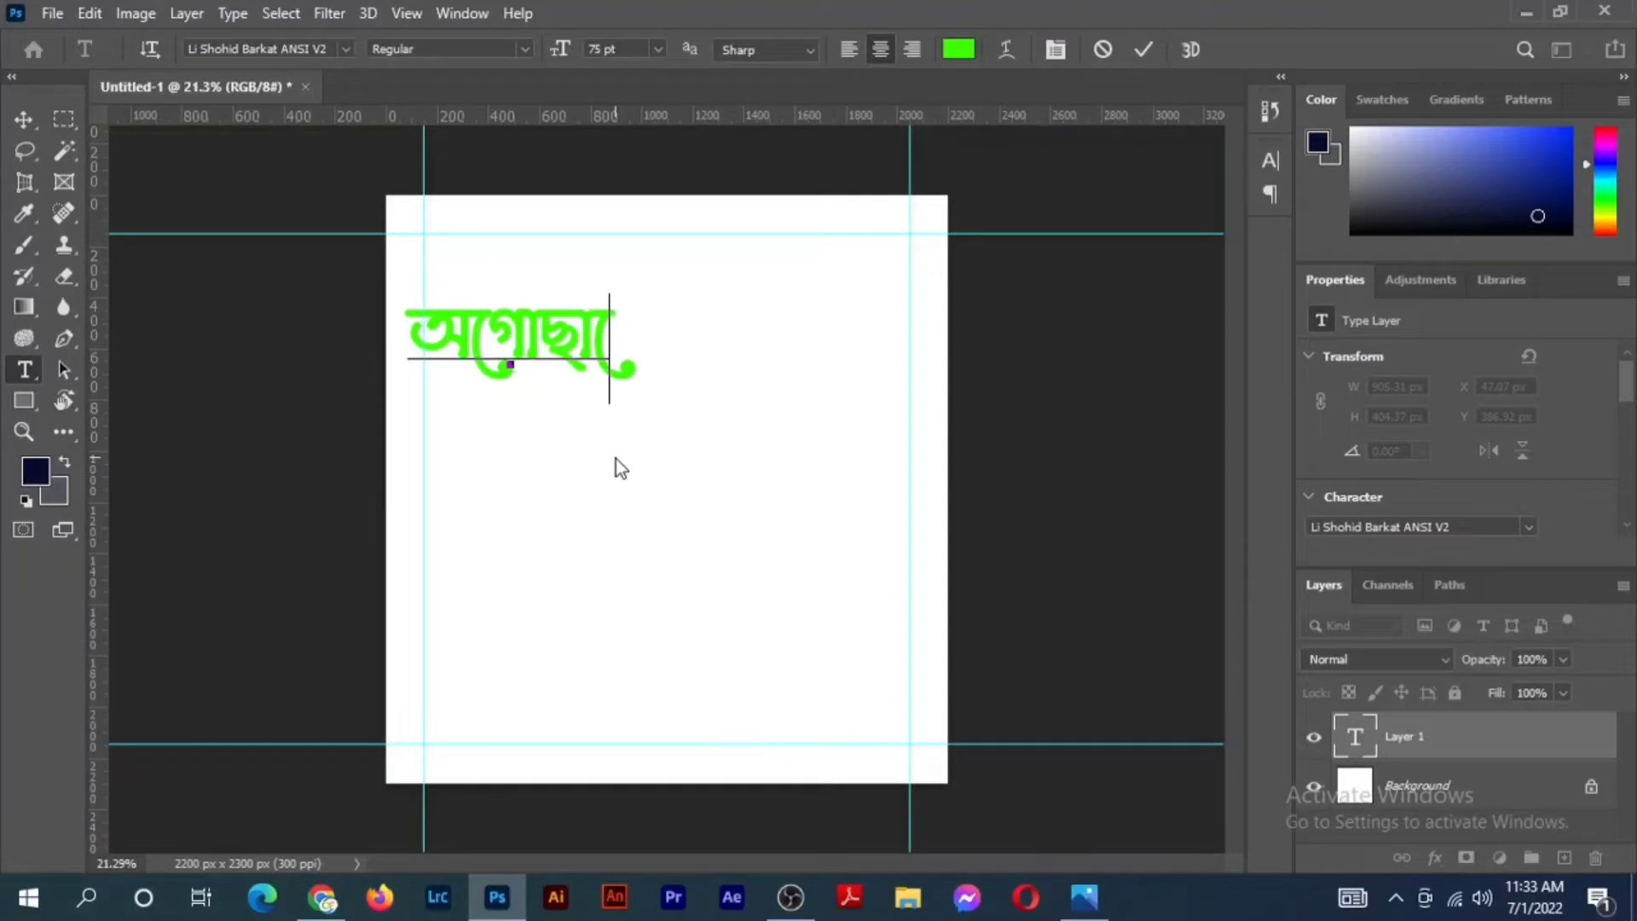
{"action": "type", "text": "jv"}
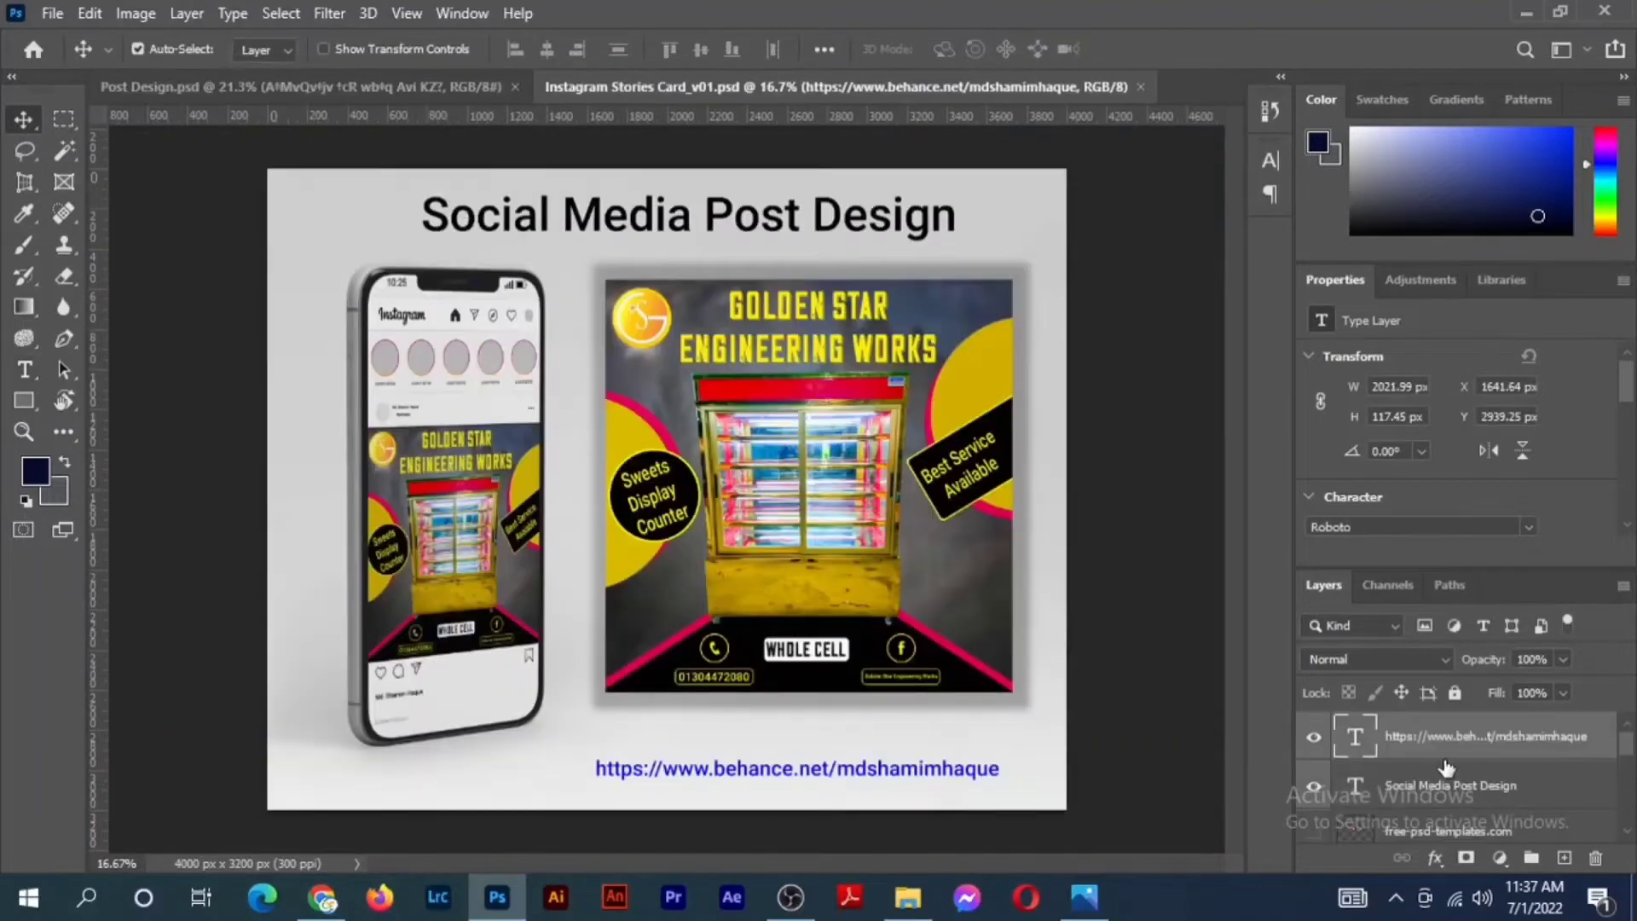
Open the phone screen's "MockUp - Edit me 3" smart object and place the Biswas It page screenshot from the Downloads folder.
{"action": "scroll", "coordinate": [1447, 768], "scroll_direction": "down", "scroll_amount": 5}
{"action": "double_click", "coordinate": [1362, 772]}
{"action": "left_click", "coordinate": [1529, 14]}
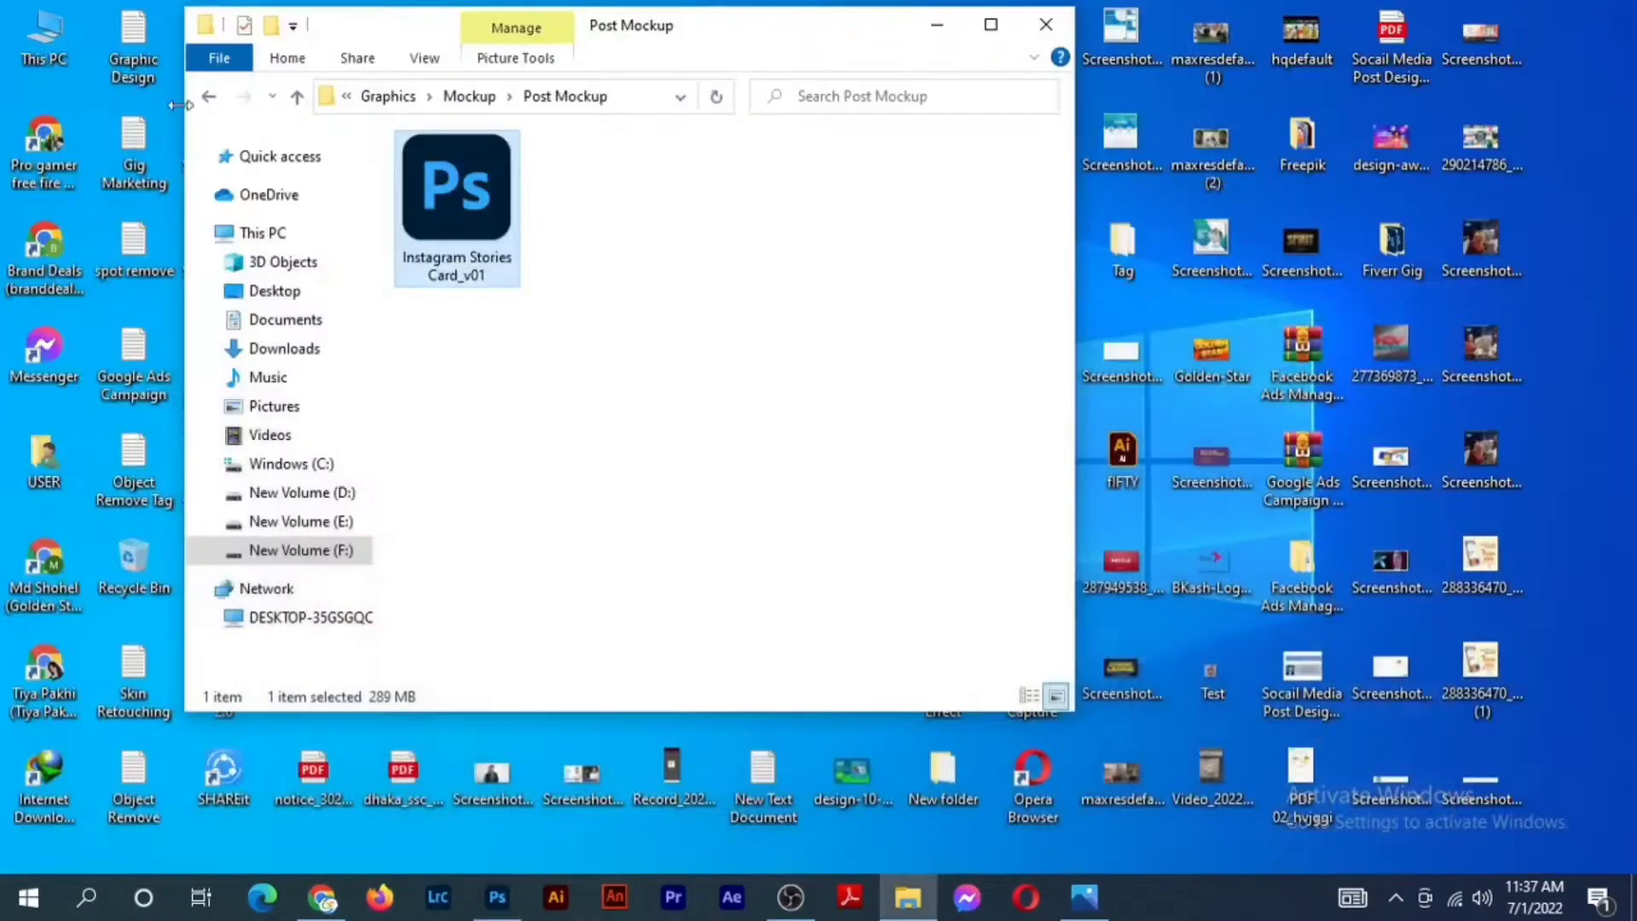
{"action": "left_click", "coordinate": [1042, 26]}
{"action": "double_click", "coordinate": [54, 43]}
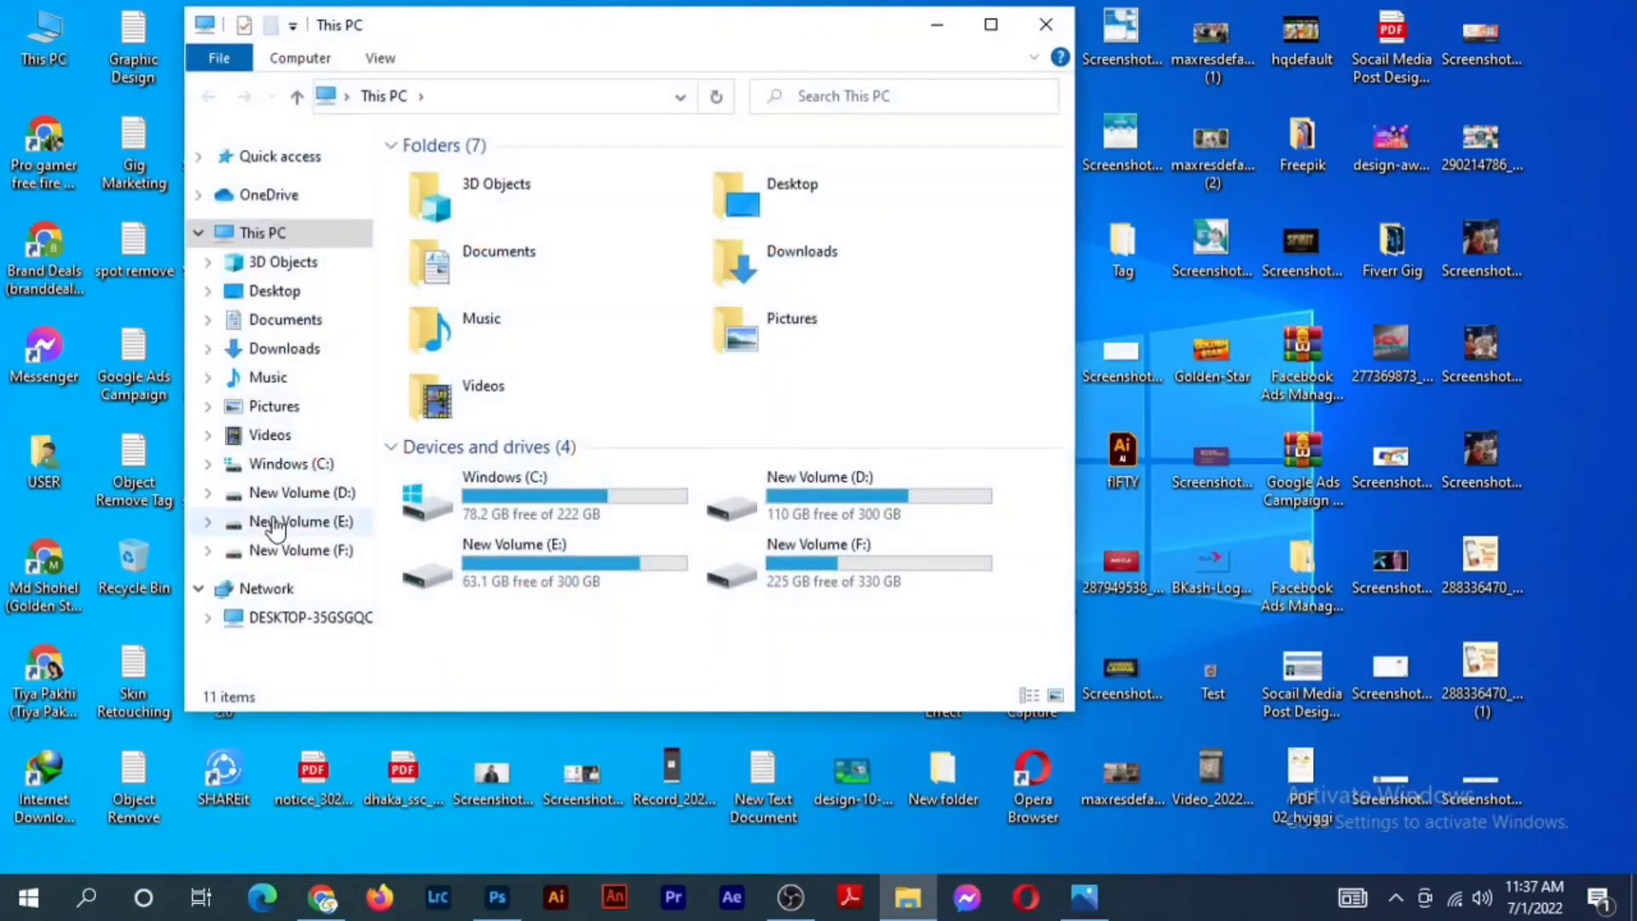
{"action": "left_click", "coordinate": [290, 348]}
{"action": "left_click_drag", "start_coordinate": [499, 220], "coordinate": [688, 516]}
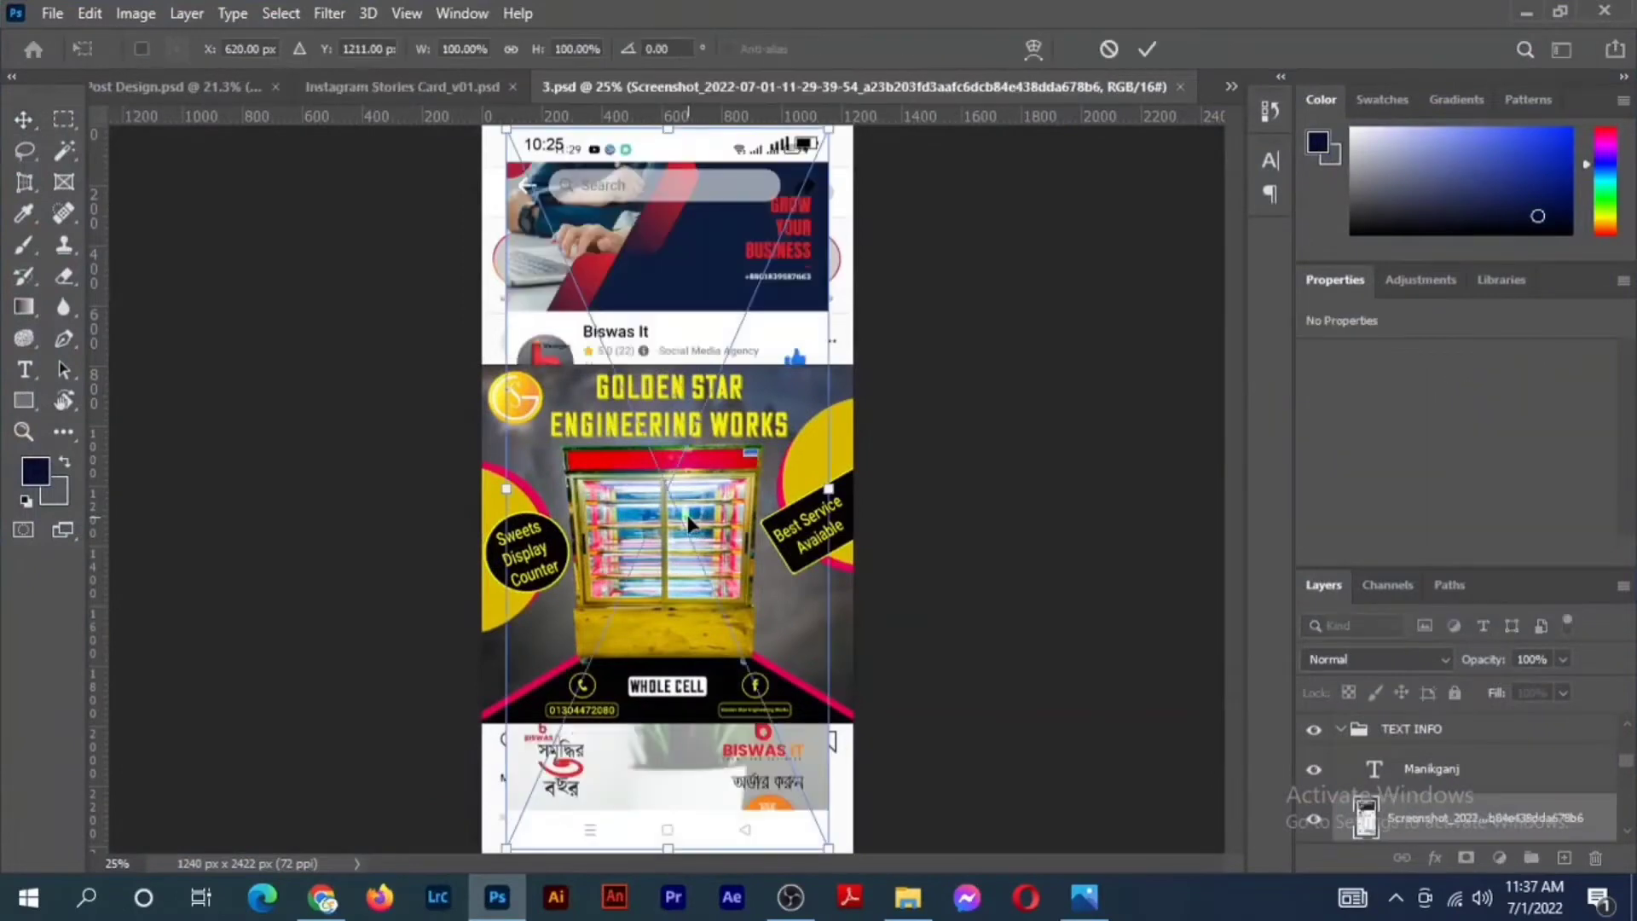
{"action": "key", "text": "Return"}
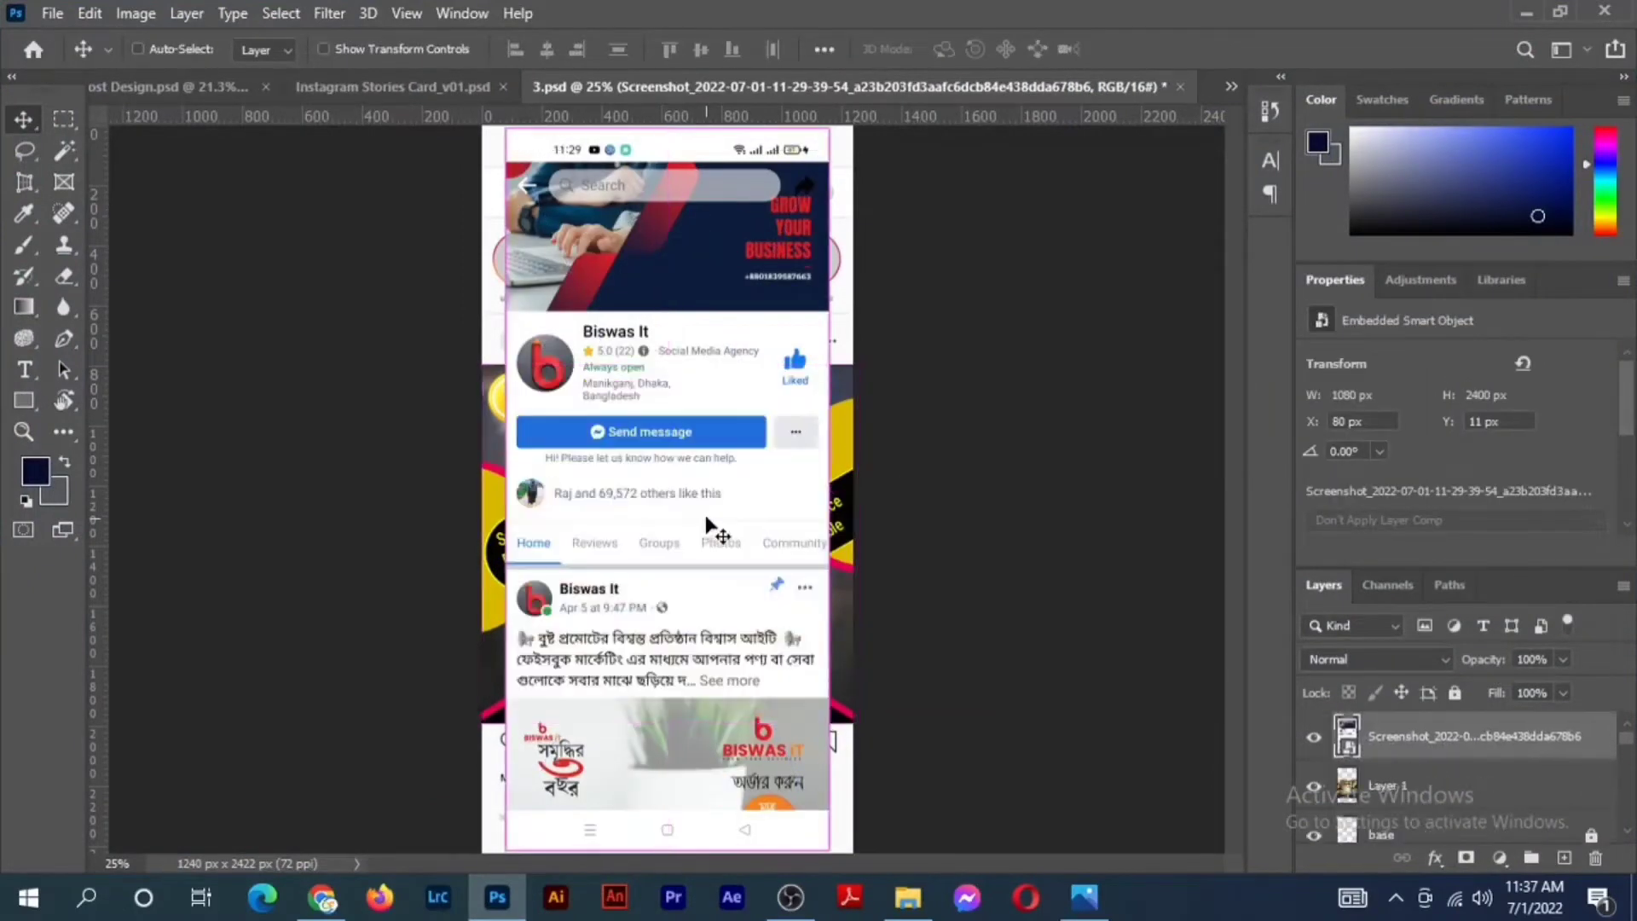
Scale the placed screenshot to about 1248 × 2774 px to fill the width, and save the smart object to update the phone mockup.
{"action": "key", "text": "ctrl+t"}
{"action": "left_click_drag", "start_coordinate": [832, 493], "coordinate": [855, 504]}
{"action": "key", "text": "Return"}
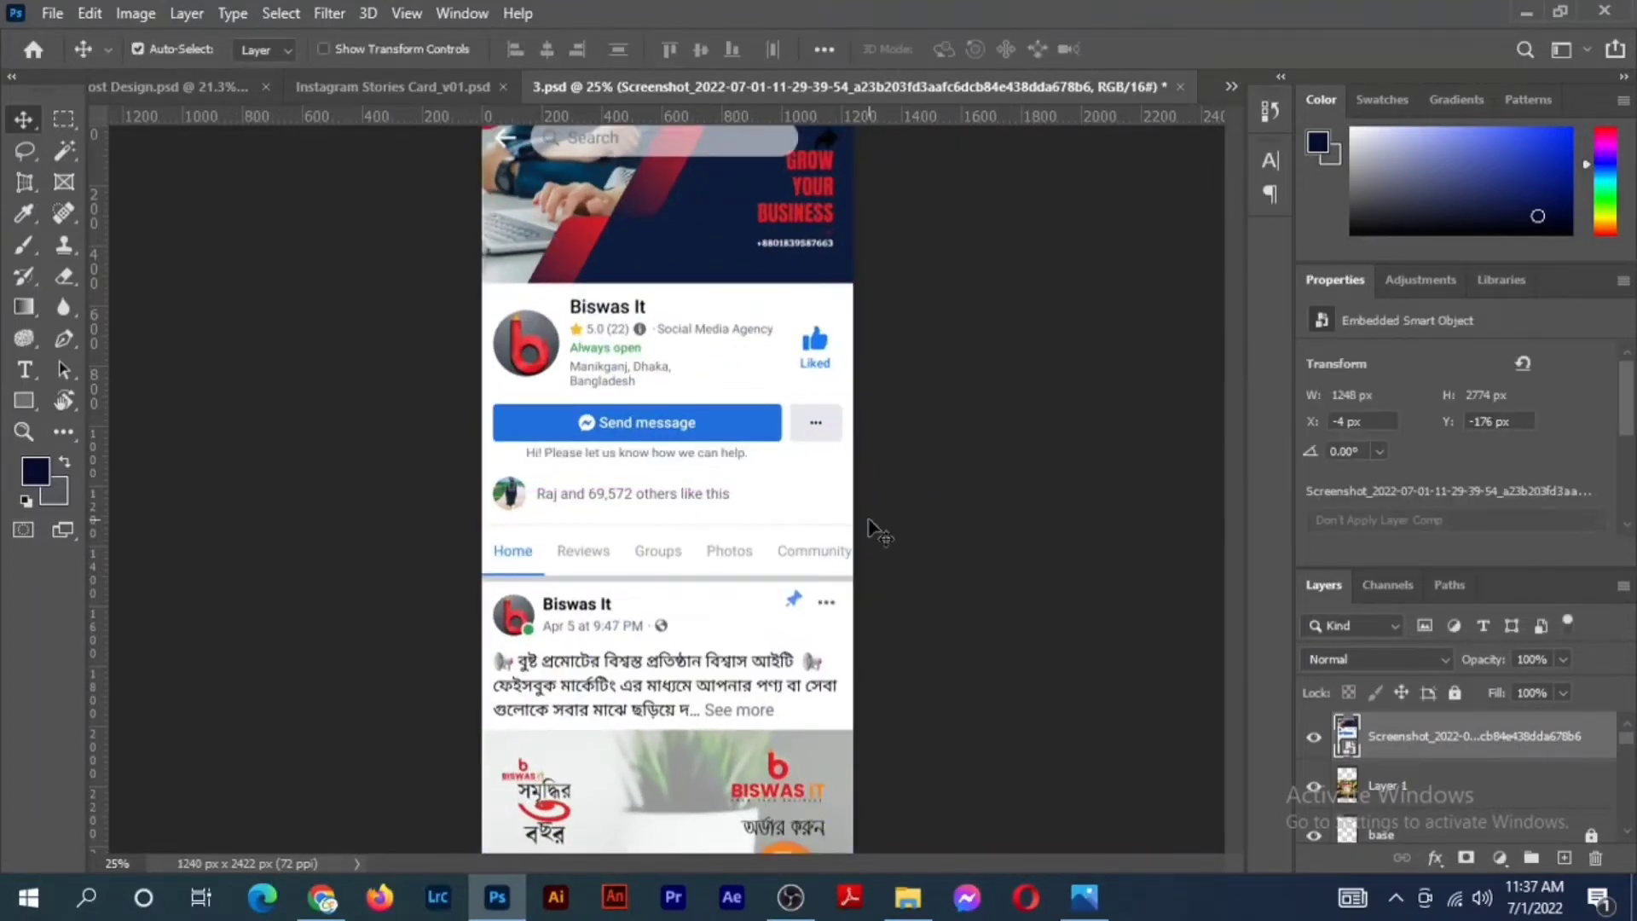
{"action": "key", "text": "ctrl+s"}
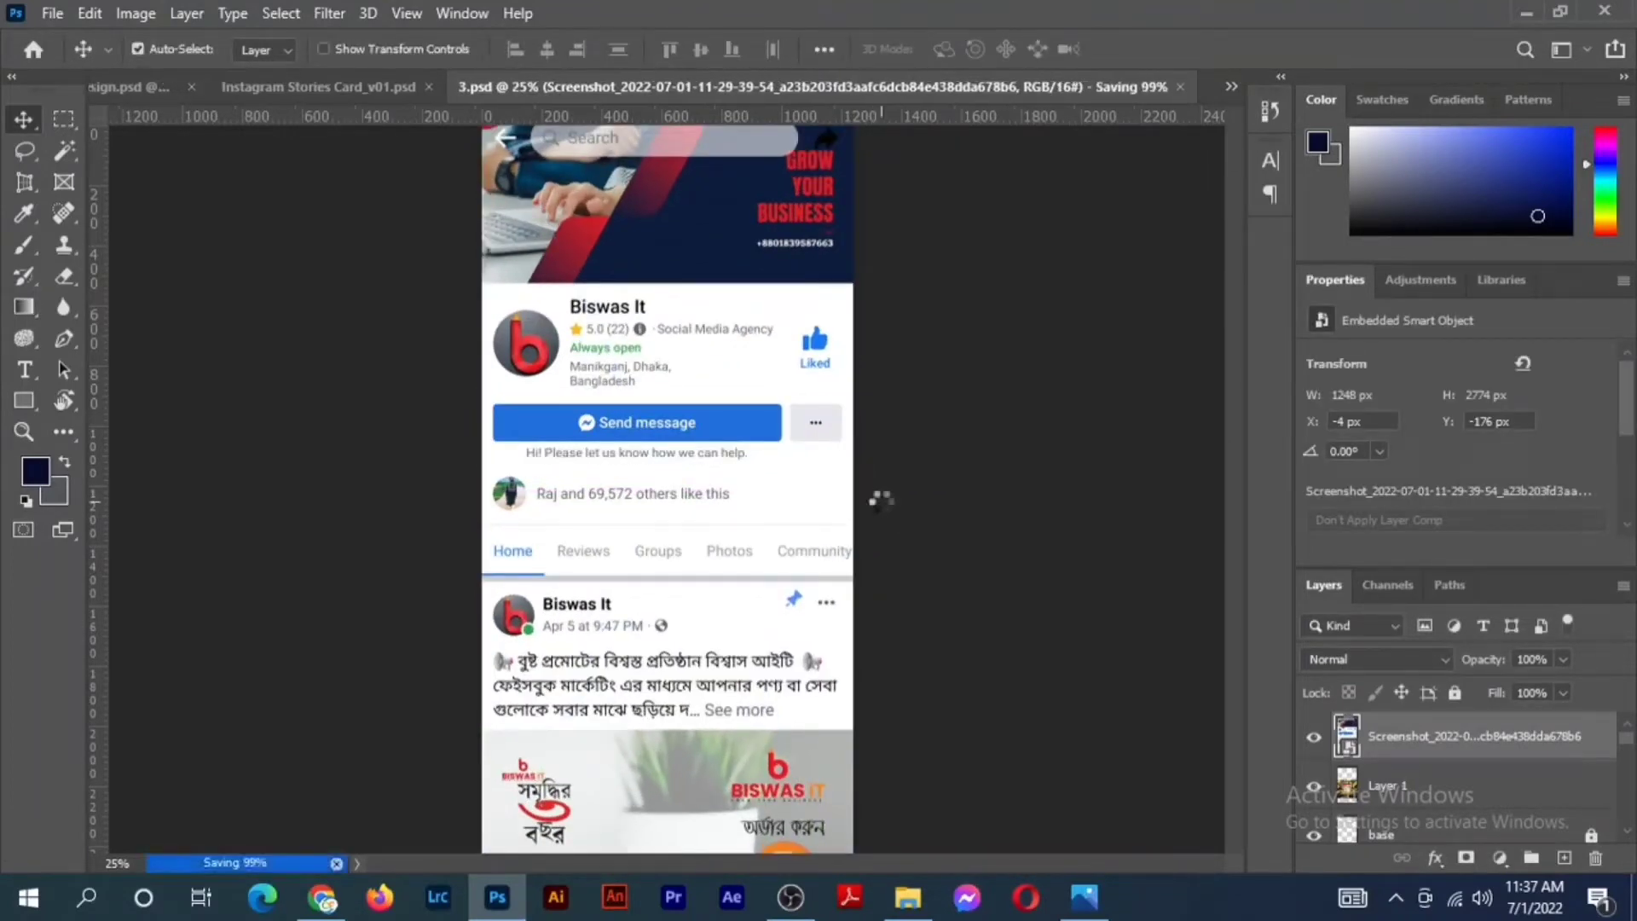
{"action": "left_click", "coordinate": [384, 85]}
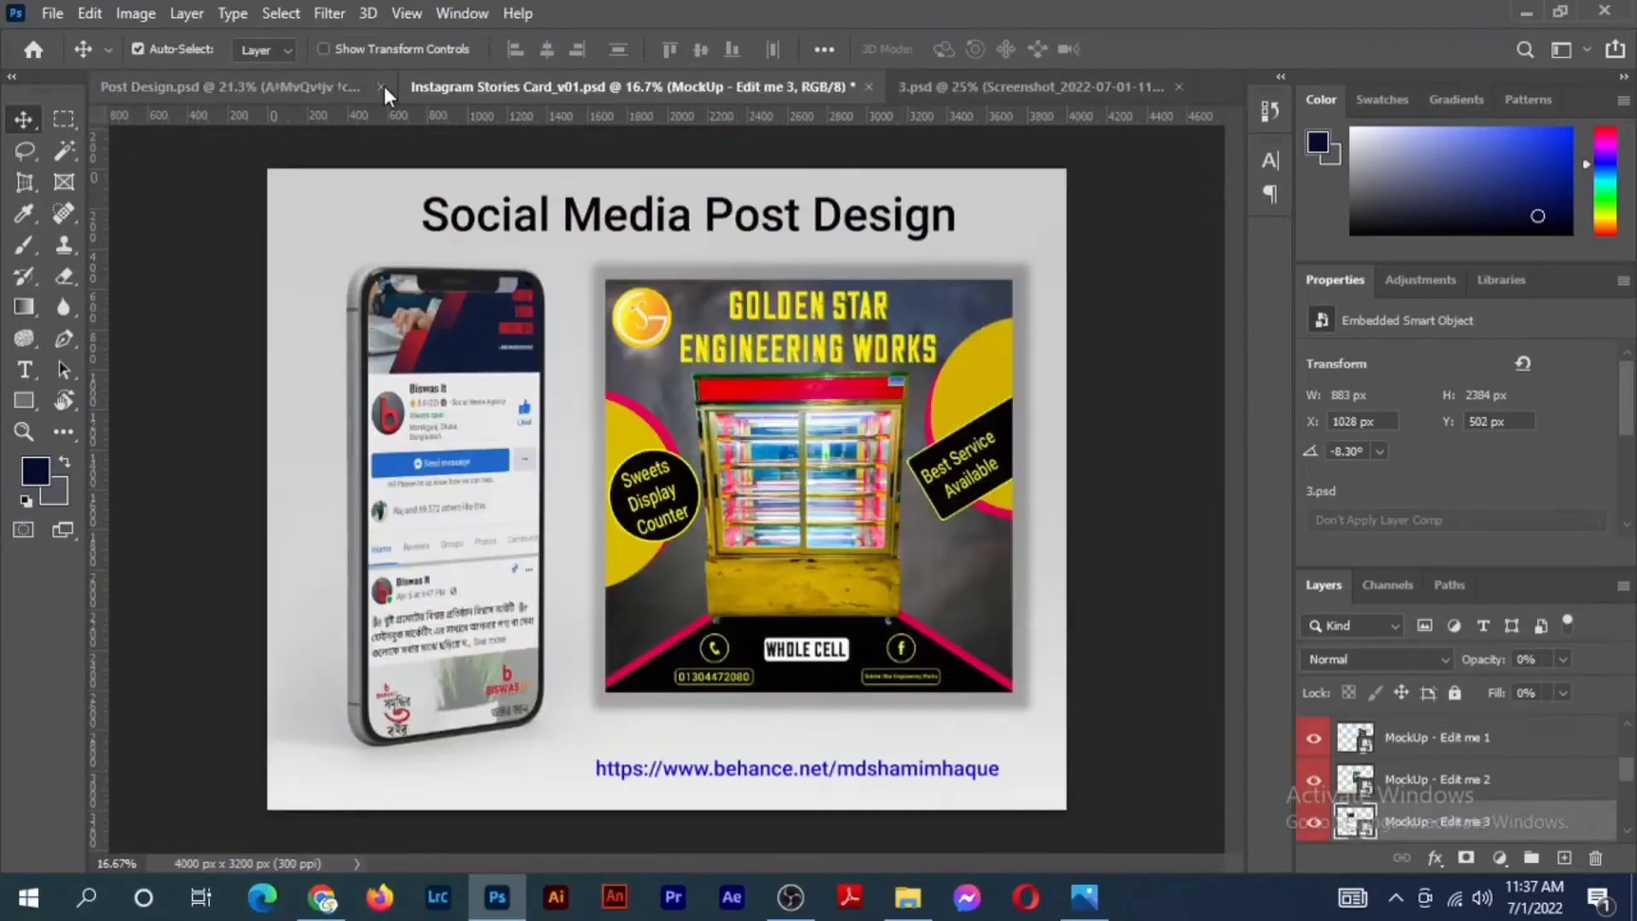
Close the 3.psd smart-object document and return to Post Design.psd.
{"action": "left_click", "coordinate": [798, 88]}
{"action": "left_click", "coordinate": [821, 344]}
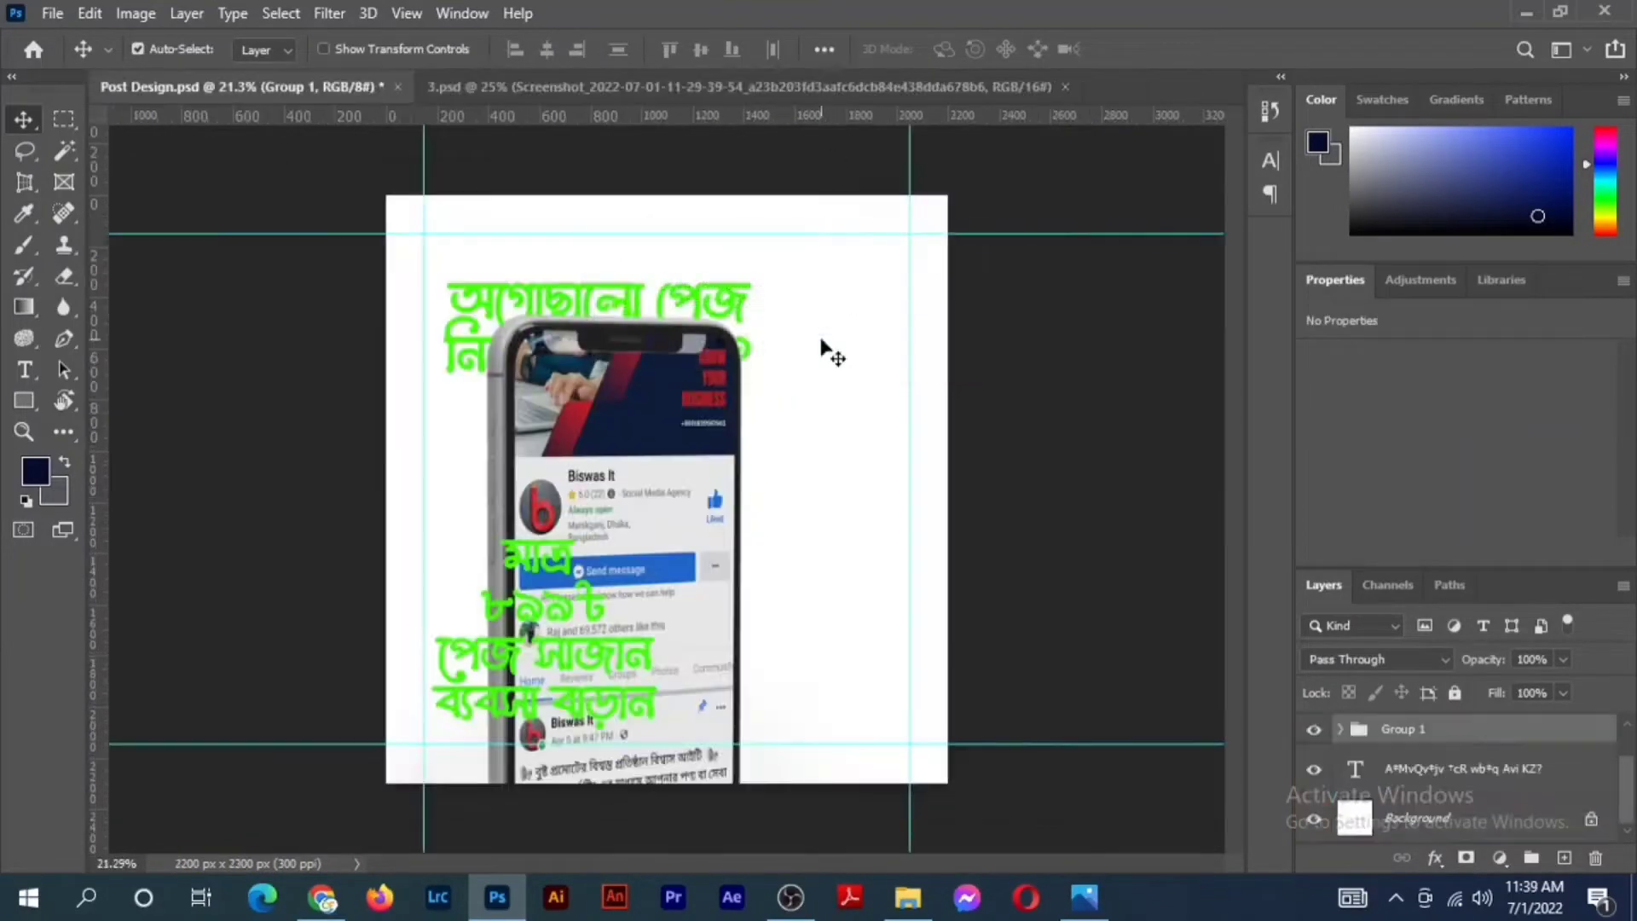
{"action": "left_click", "coordinate": [980, 89]}
{"action": "left_click", "coordinate": [1066, 87]}
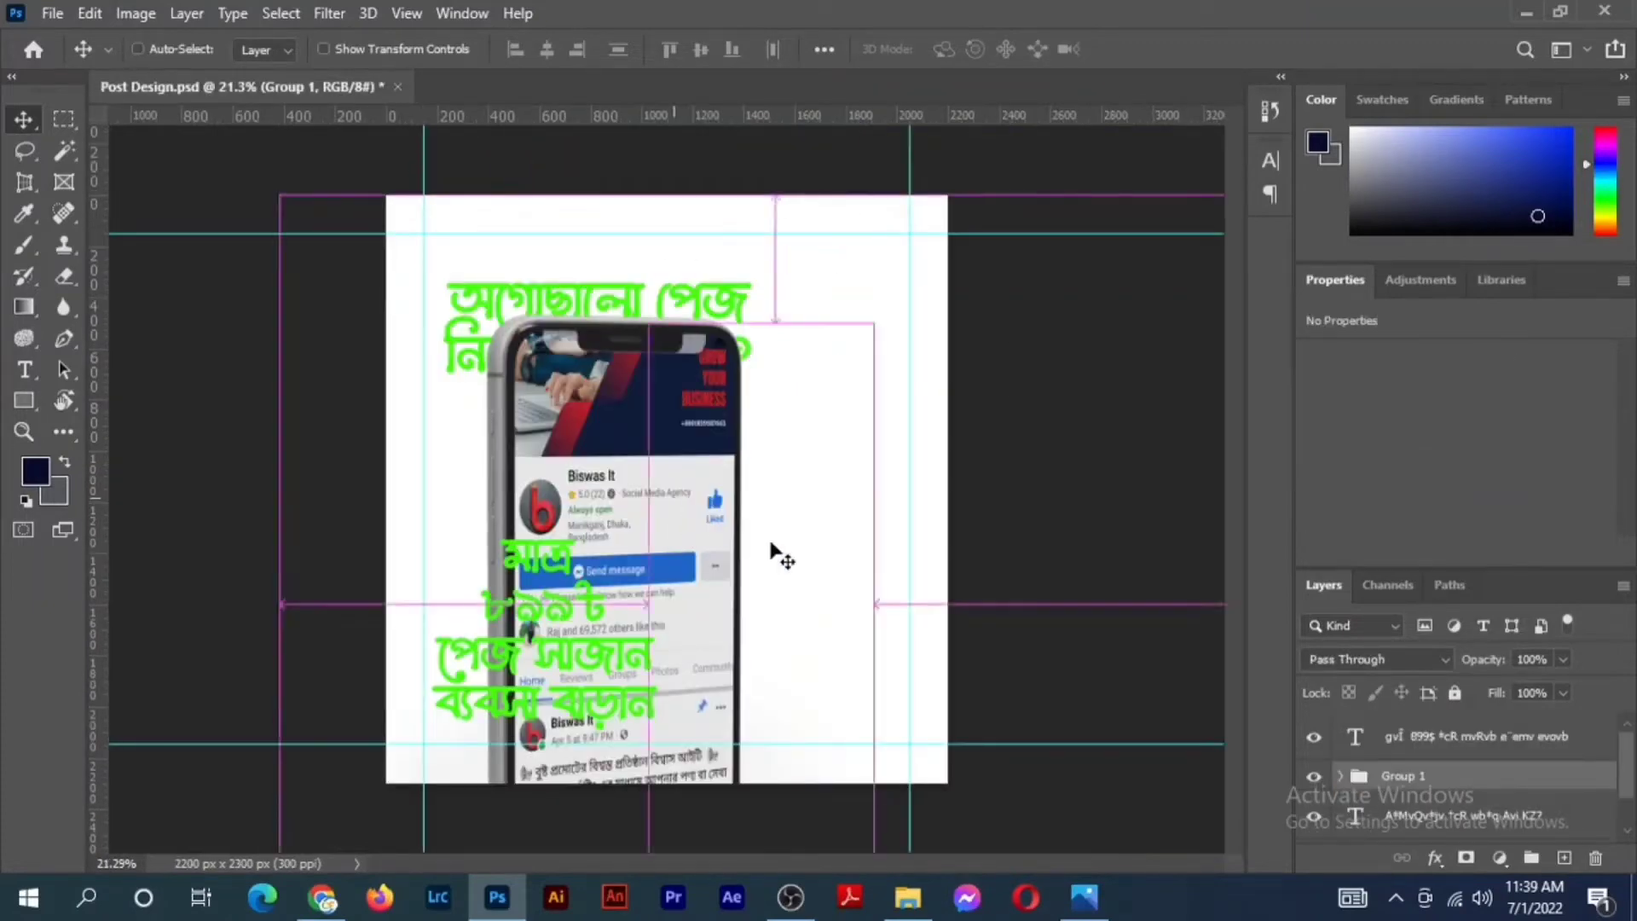
Scale the phone mockup group to about 55% and move it up and left on the canvas.
{"action": "key", "text": "ctrl+t"}
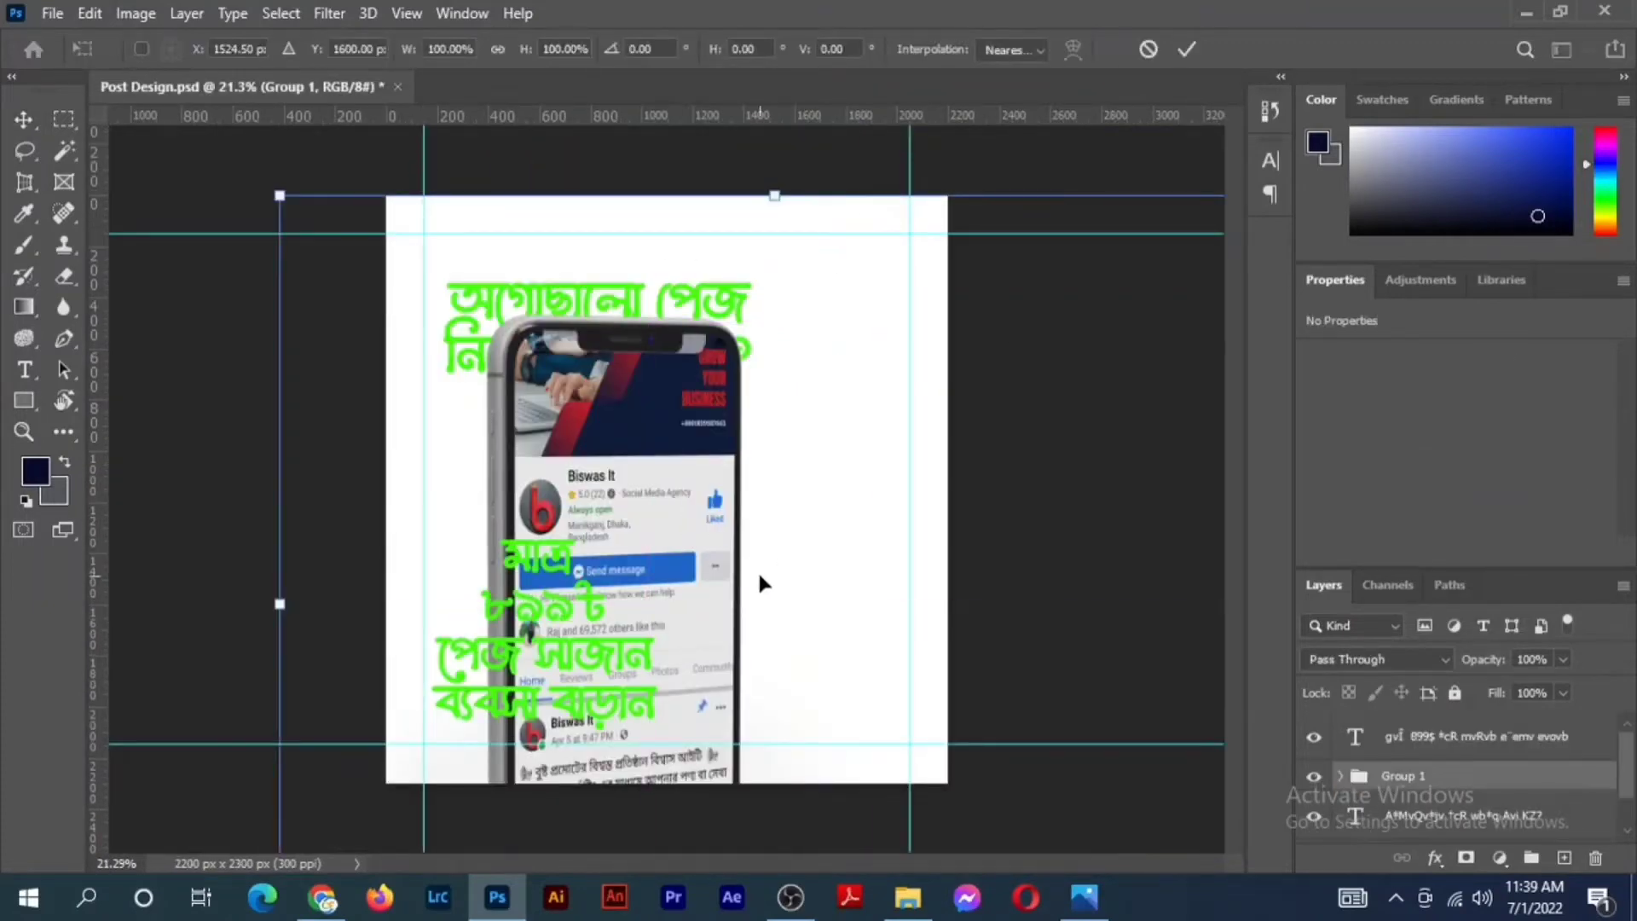
{"action": "left_click", "coordinate": [1481, 781]}
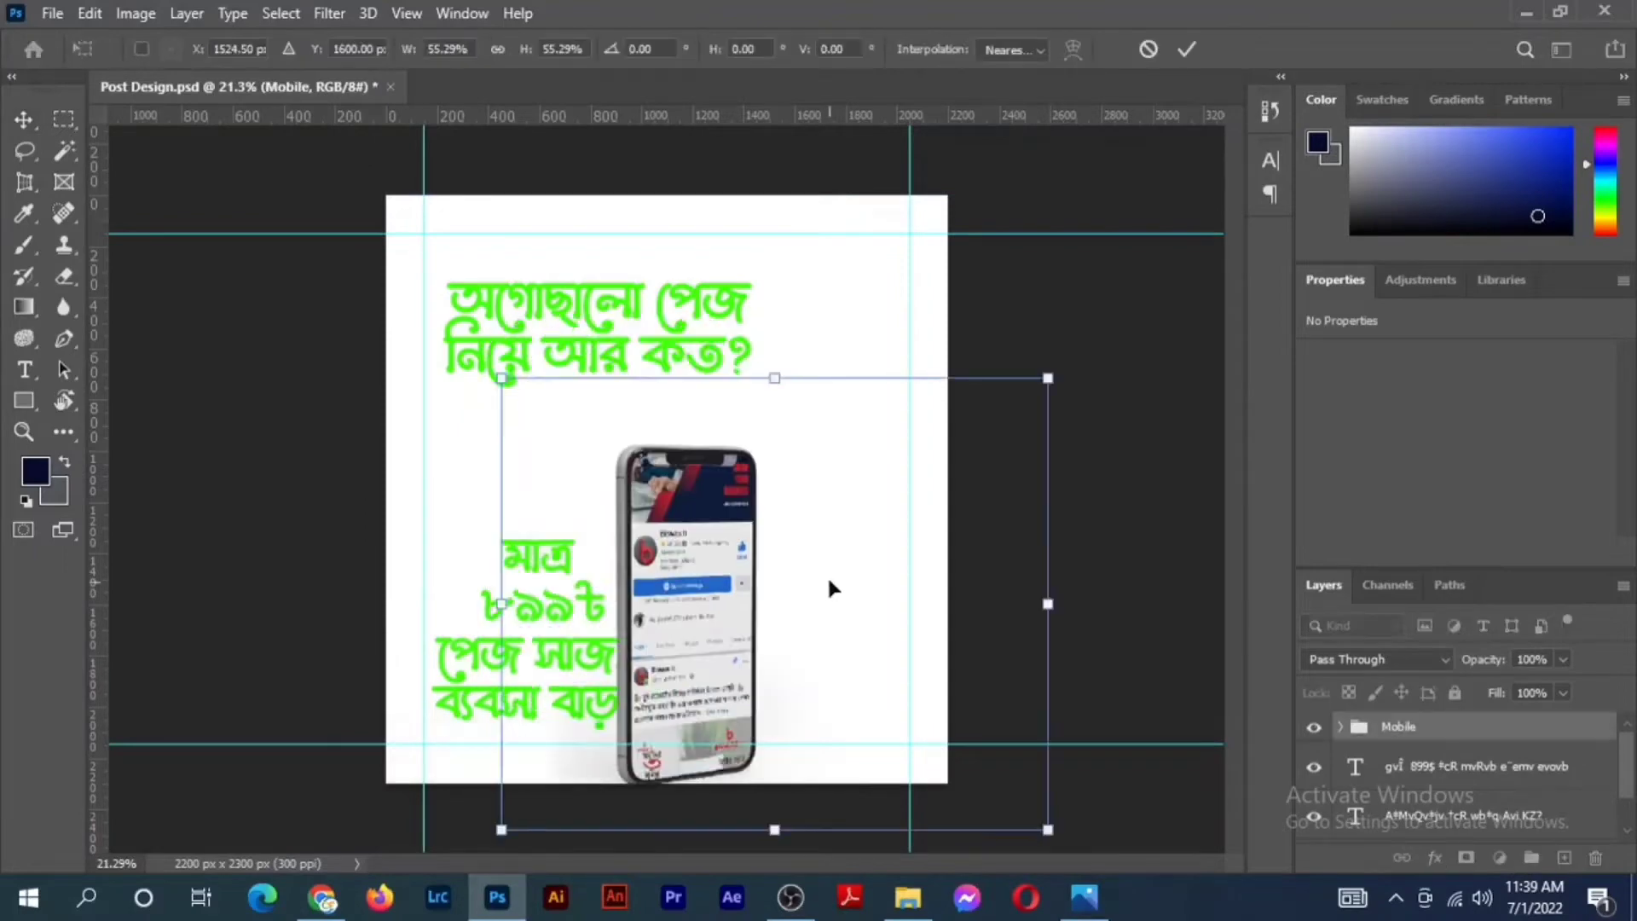
{"action": "left_click_drag", "start_coordinate": [833, 585], "coordinate": [751, 478]}
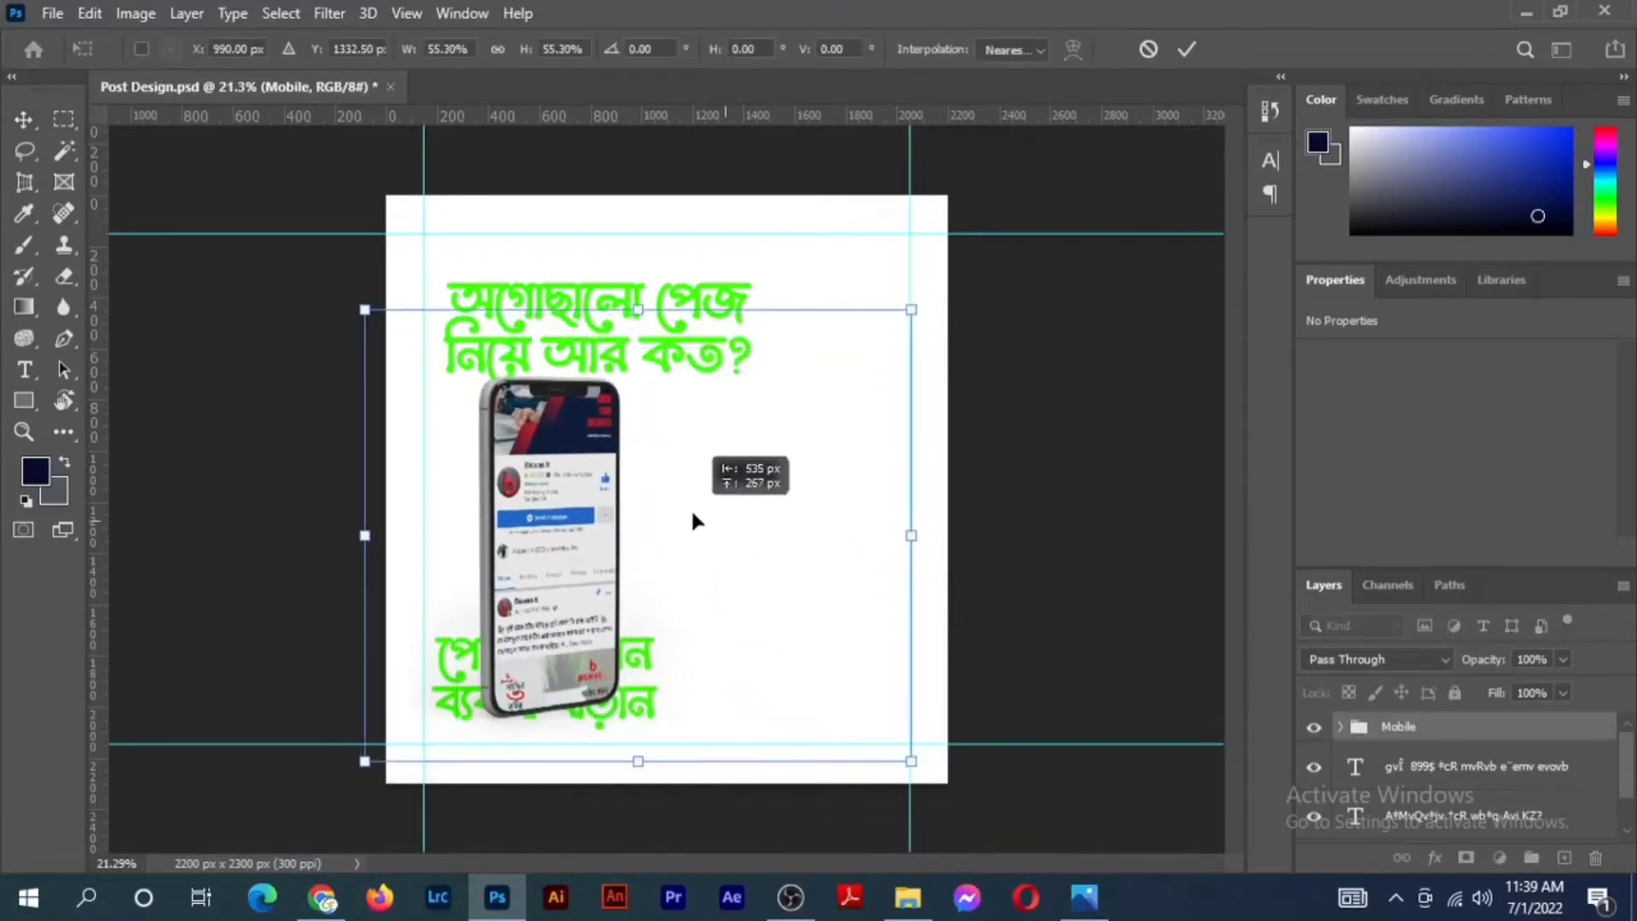
{"action": "left_click_drag", "start_coordinate": [1096, 523], "coordinate": [1000, 420]}
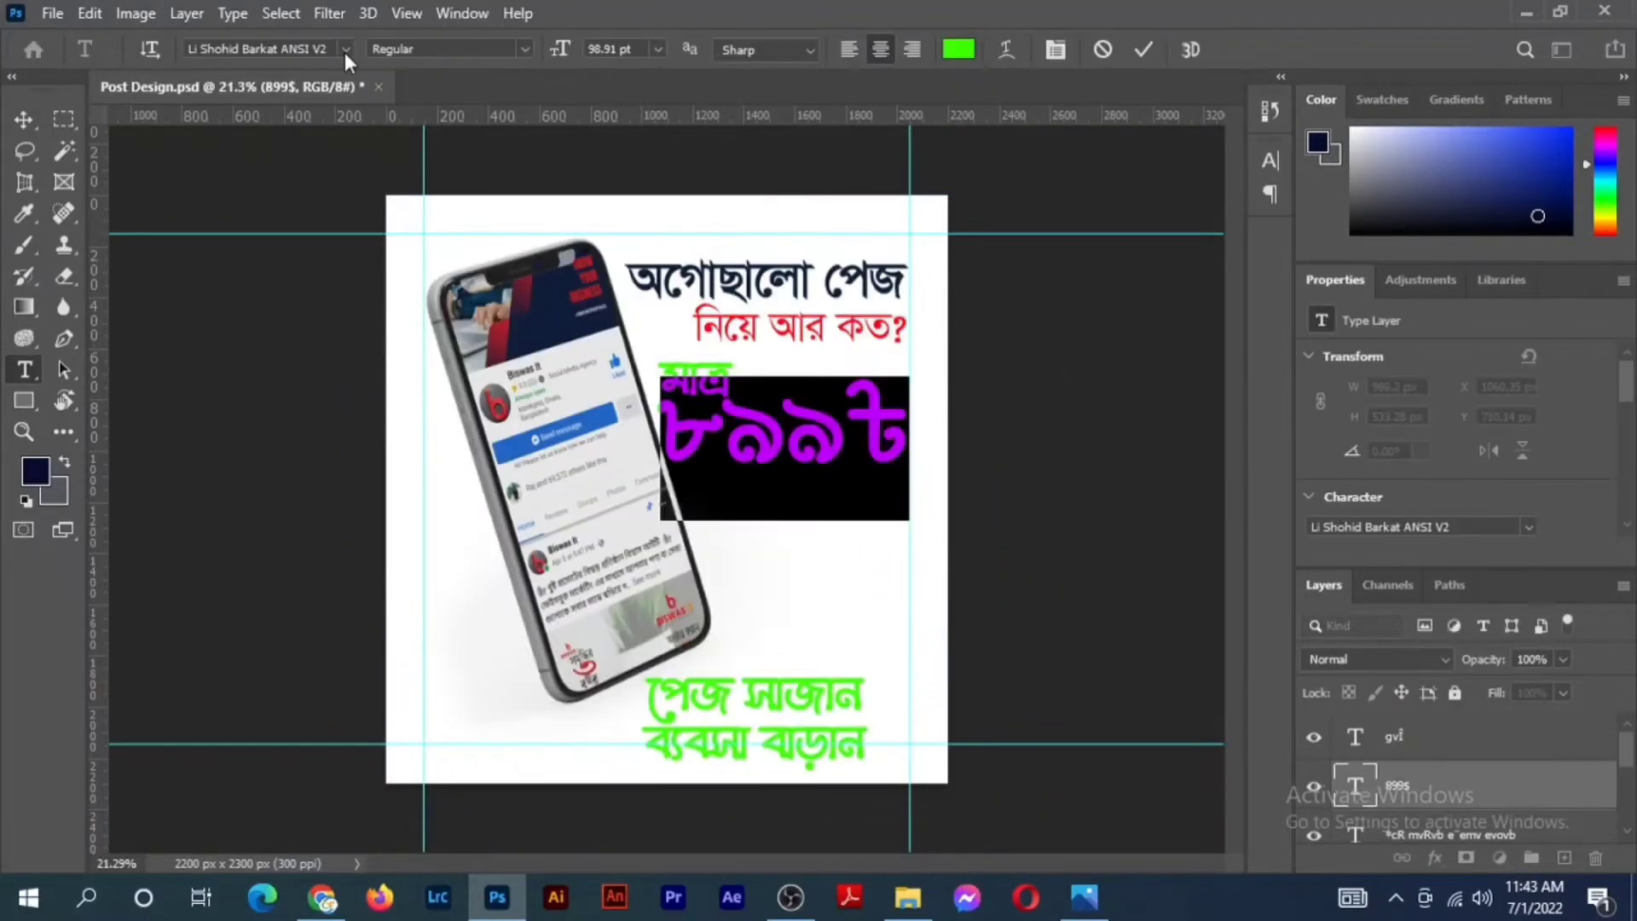
Choose another font for the ৮৯৯৳ price text and lock the Mobile group.
{"action": "left_click", "coordinate": [344, 49]}
{"action": "left_click", "coordinate": [401, 126]}
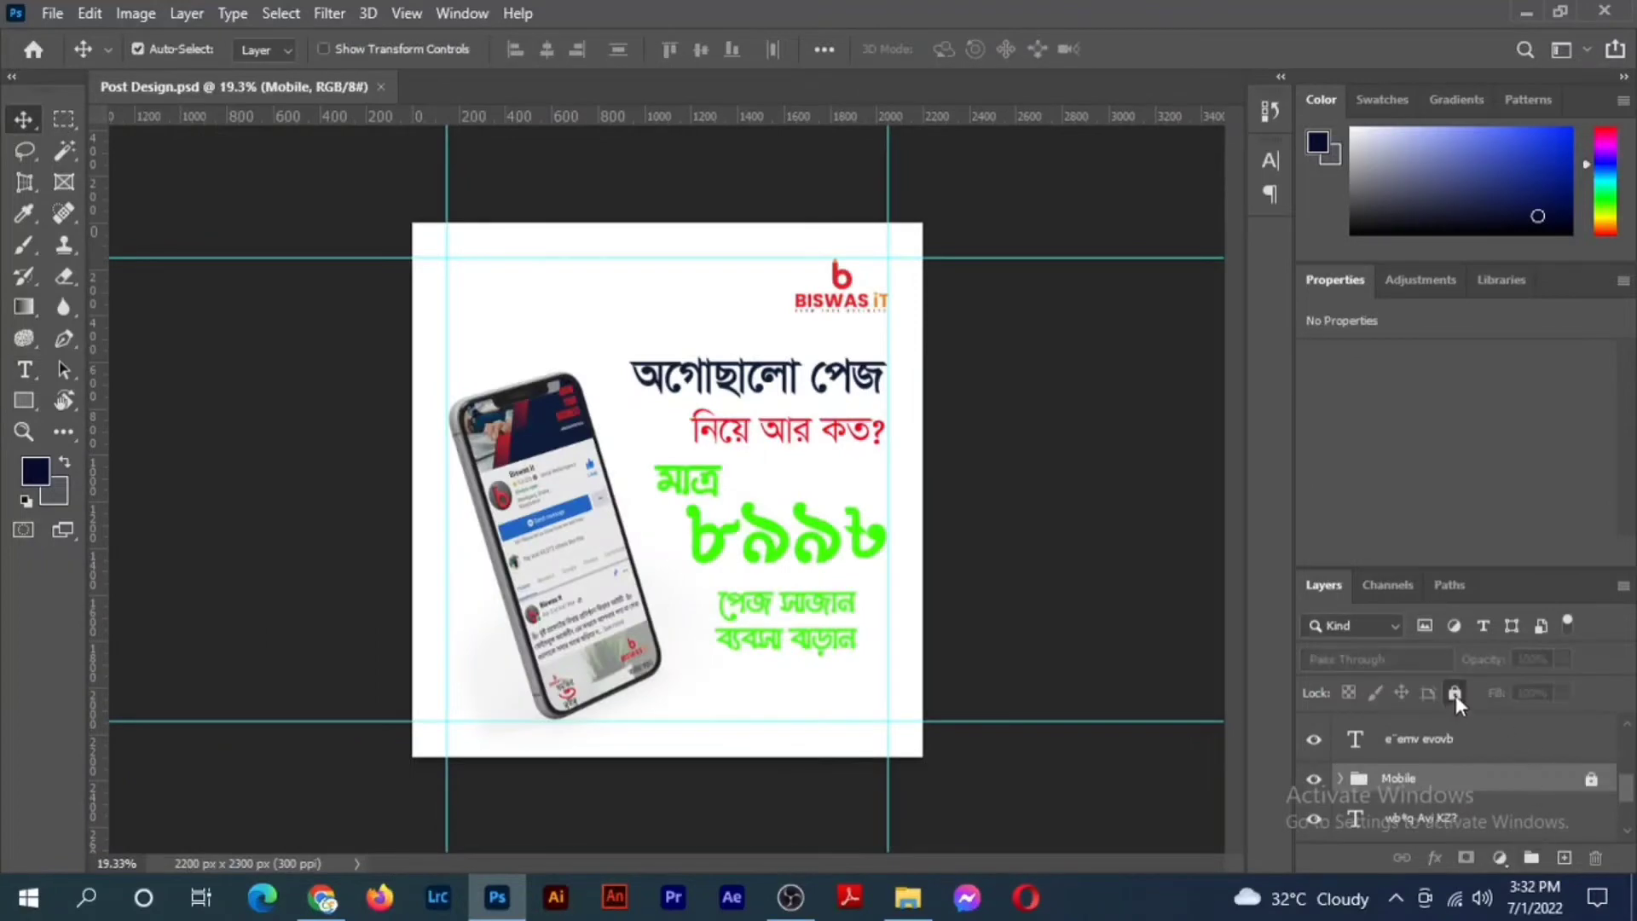
{"action": "left_click", "coordinate": [1454, 693]}
Place the tagline logo from the Bishwash IT Logo folder at about 14.8% scale in the upper-left corner inside the guides.
{"action": "left_click", "coordinate": [1526, 12]}
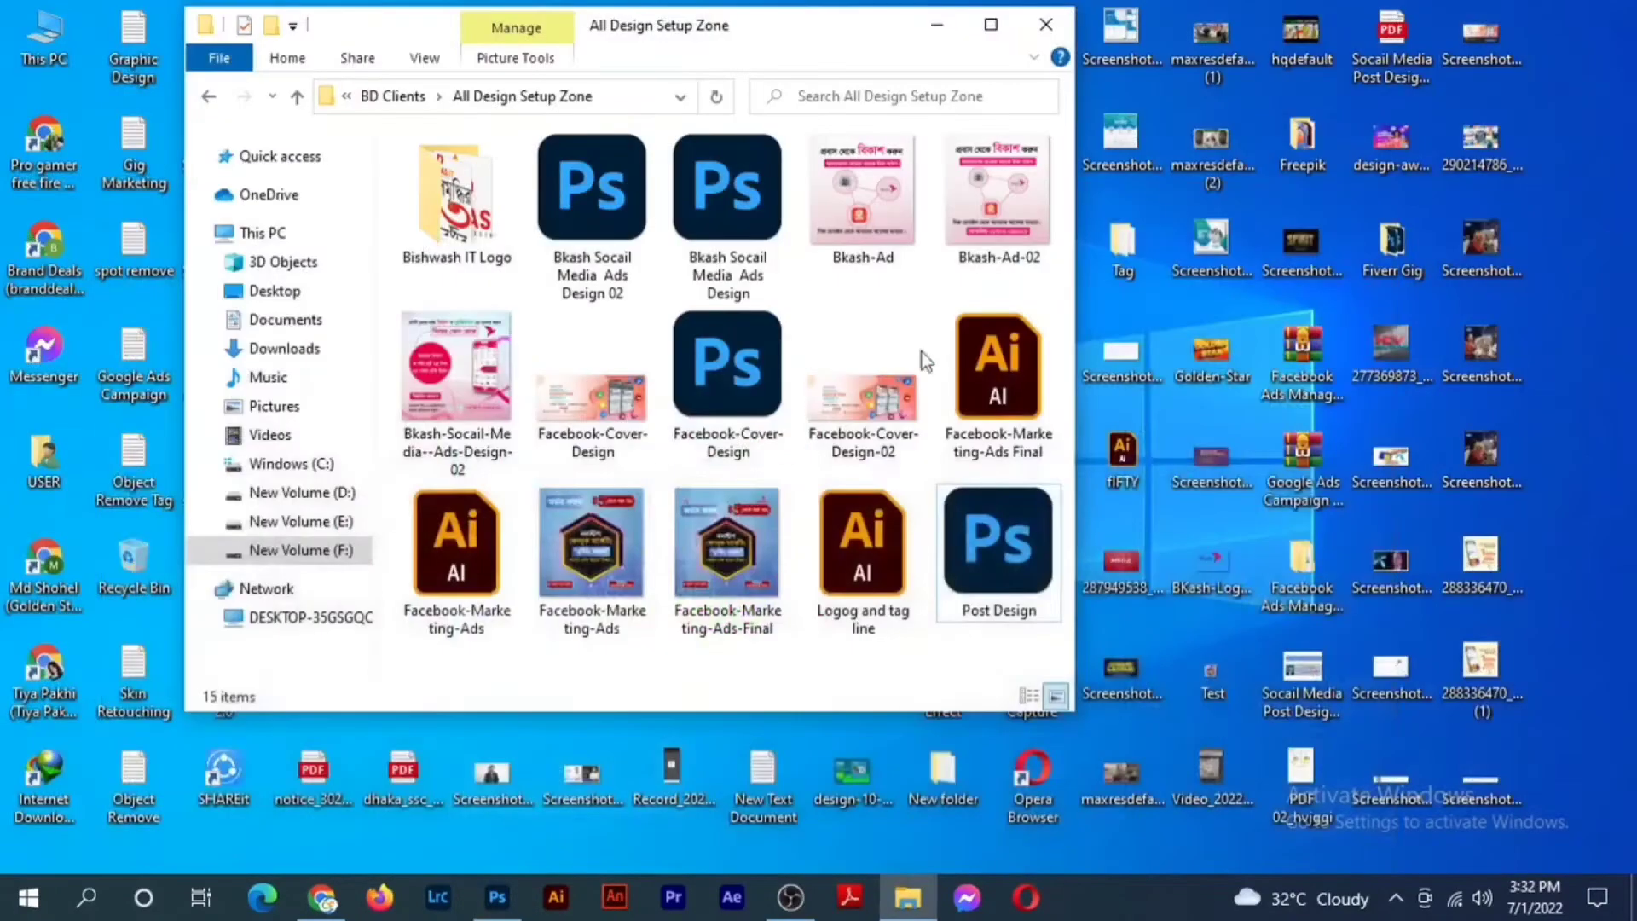
{"action": "double_click", "coordinate": [475, 263]}
{"action": "left_click_drag", "start_coordinate": [457, 176], "coordinate": [529, 312]}
{"action": "left_click_drag", "start_coordinate": [843, 492], "coordinate": [491, 373]}
{"action": "left_click_drag", "start_coordinate": [546, 323], "coordinate": [470, 304]}
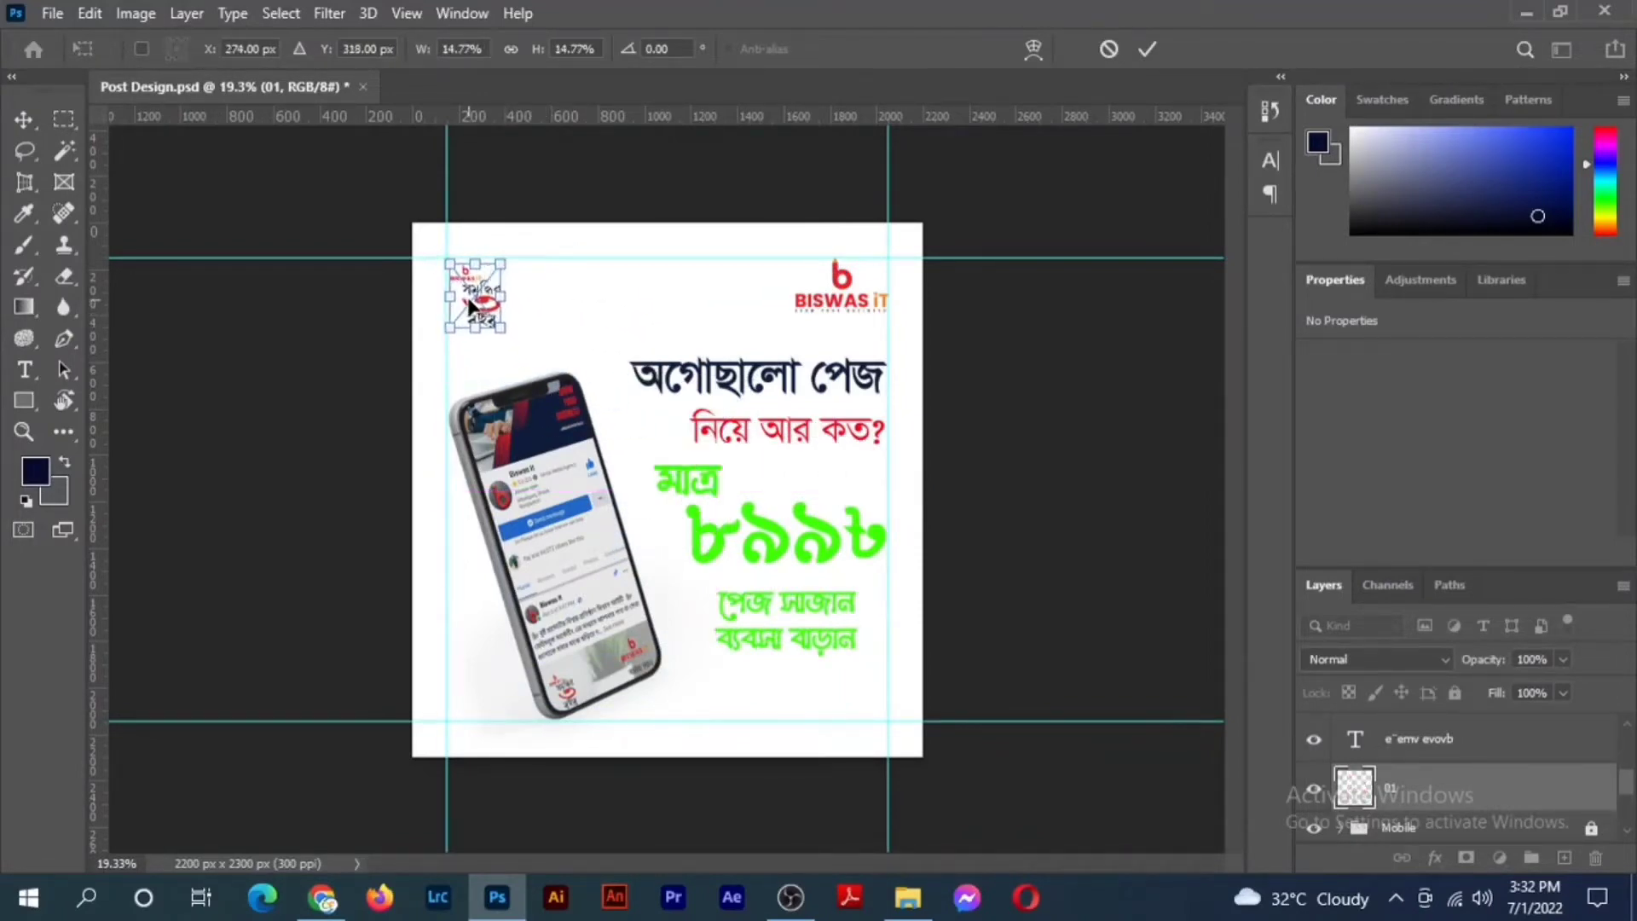
{"action": "key", "text": "Return"}
Draw a small black circle about 110 px in diameter beside the phone's lower edge, below the Bengali tagline text.
{"action": "scroll", "coordinate": [571, 341], "scroll_direction": "up", "scroll_amount": 2}
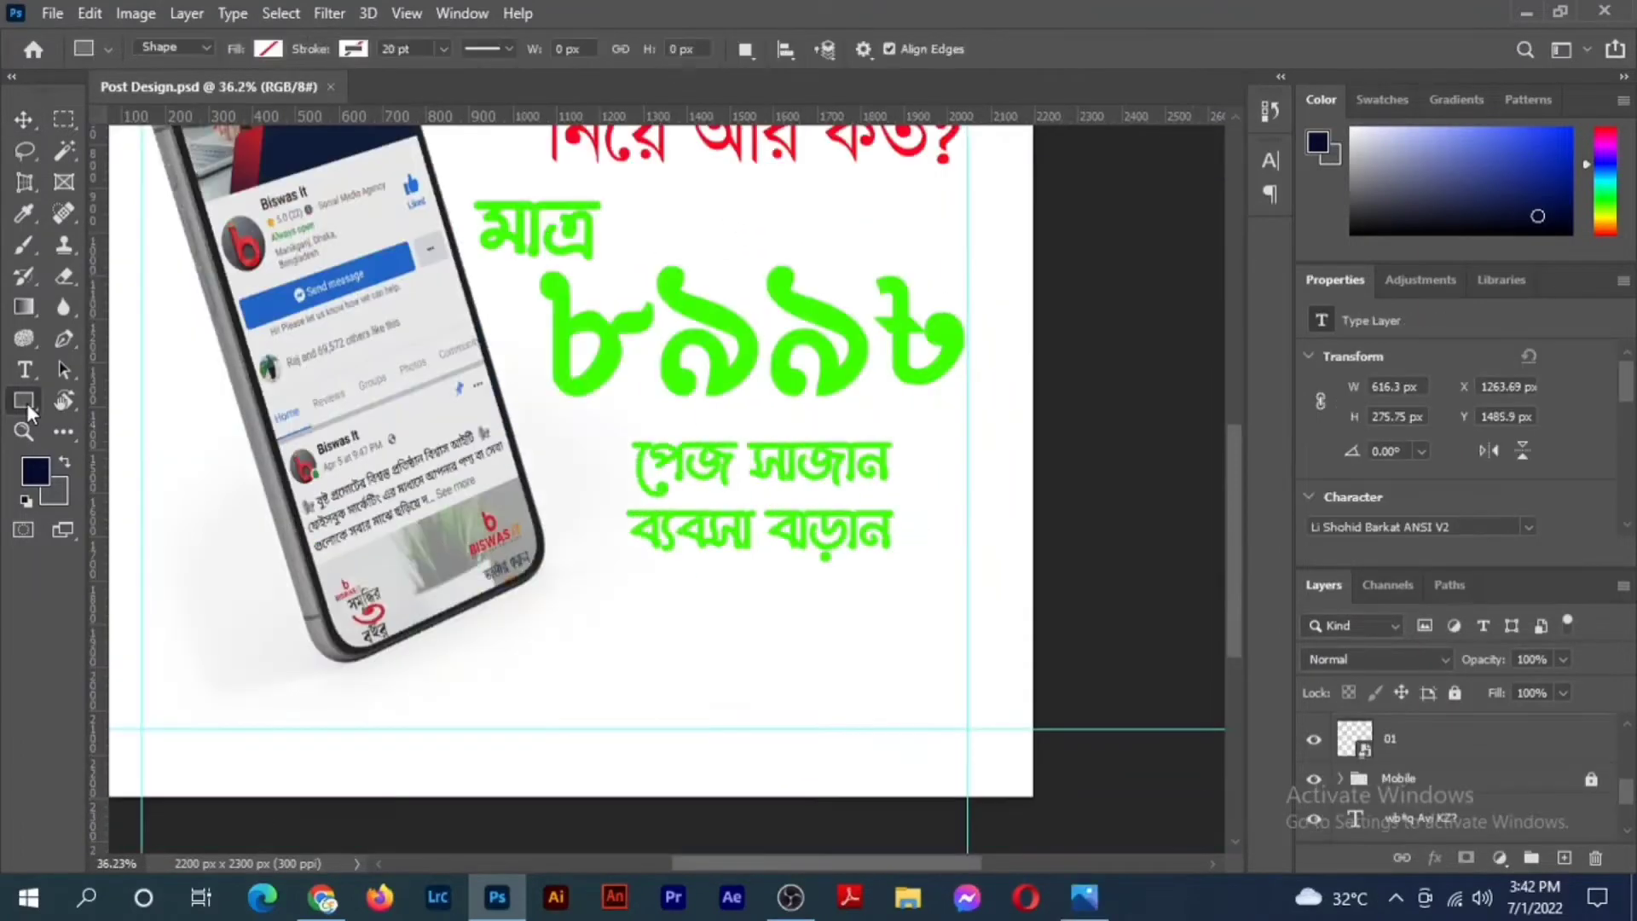
{"action": "right_click", "coordinate": [27, 408]}
{"action": "left_click", "coordinate": [91, 445]}
{"action": "key", "text": "x"}
{"action": "left_click_drag", "start_coordinate": [597, 608], "coordinate": [622, 646]}
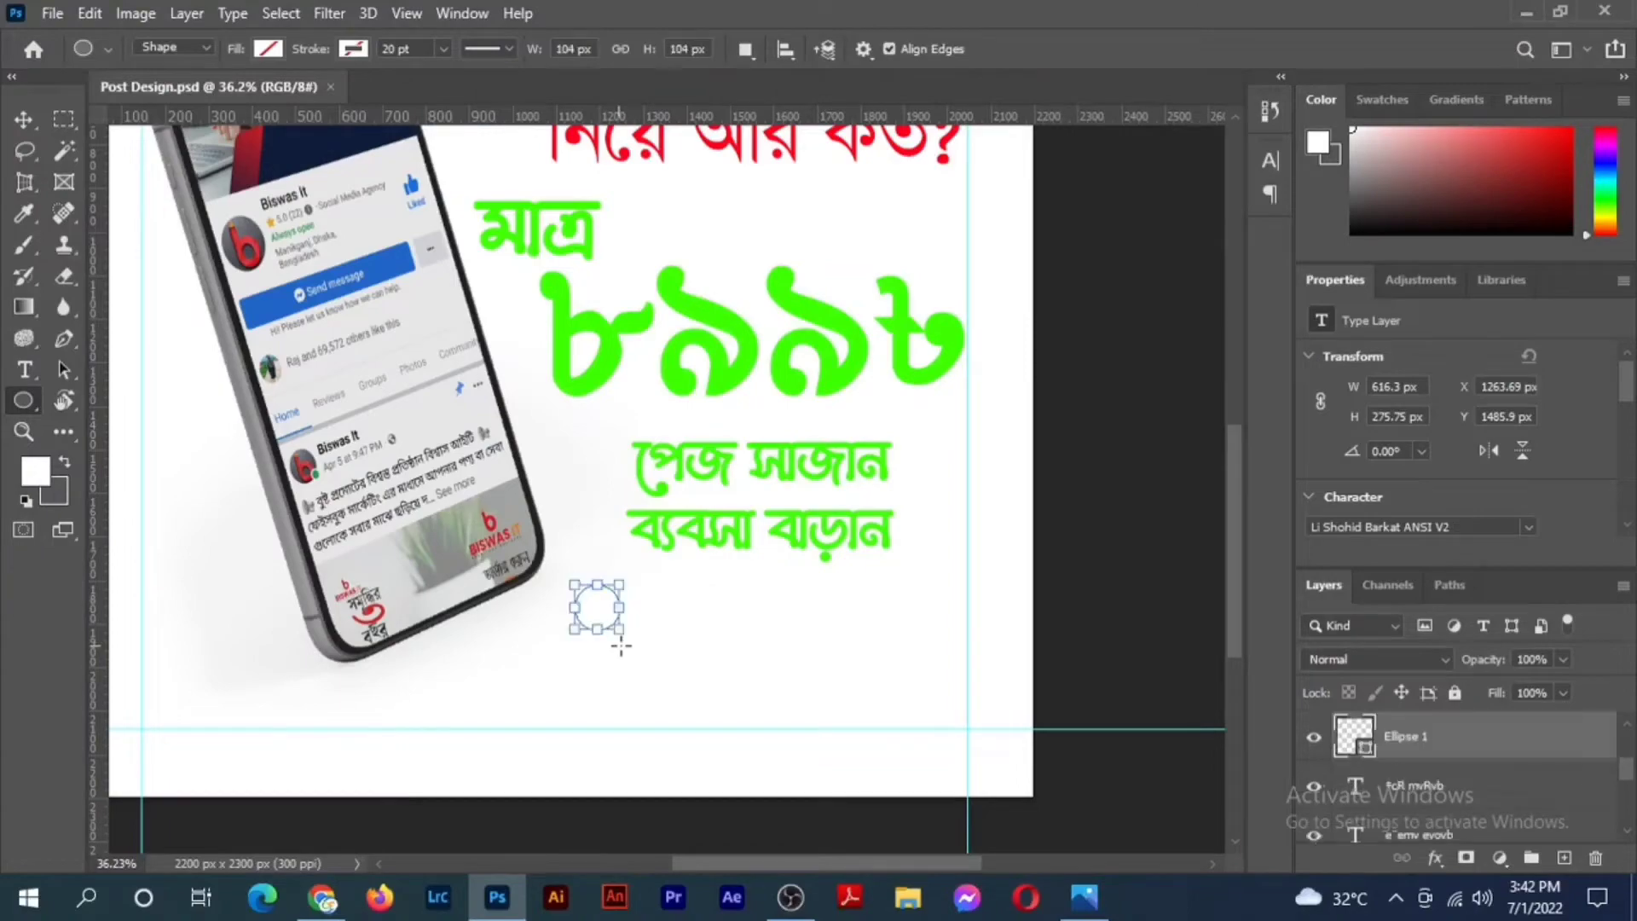
{"action": "key", "text": "ctrl+1"}
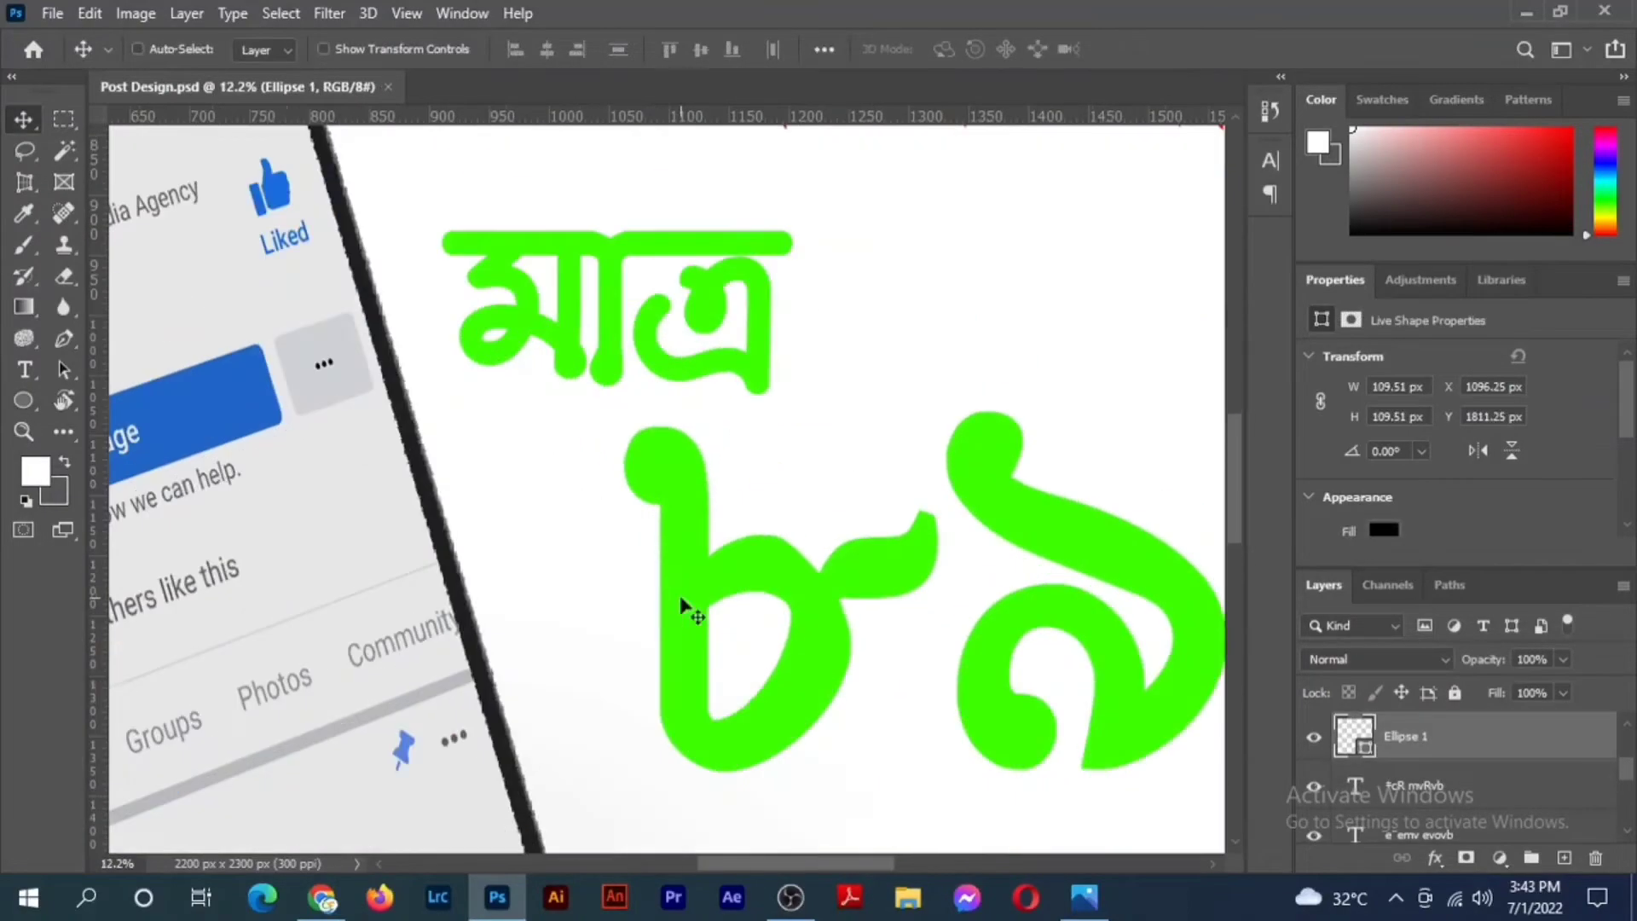
{"action": "left_click_drag", "start_coordinate": [856, 686], "coordinate": [669, 205]}
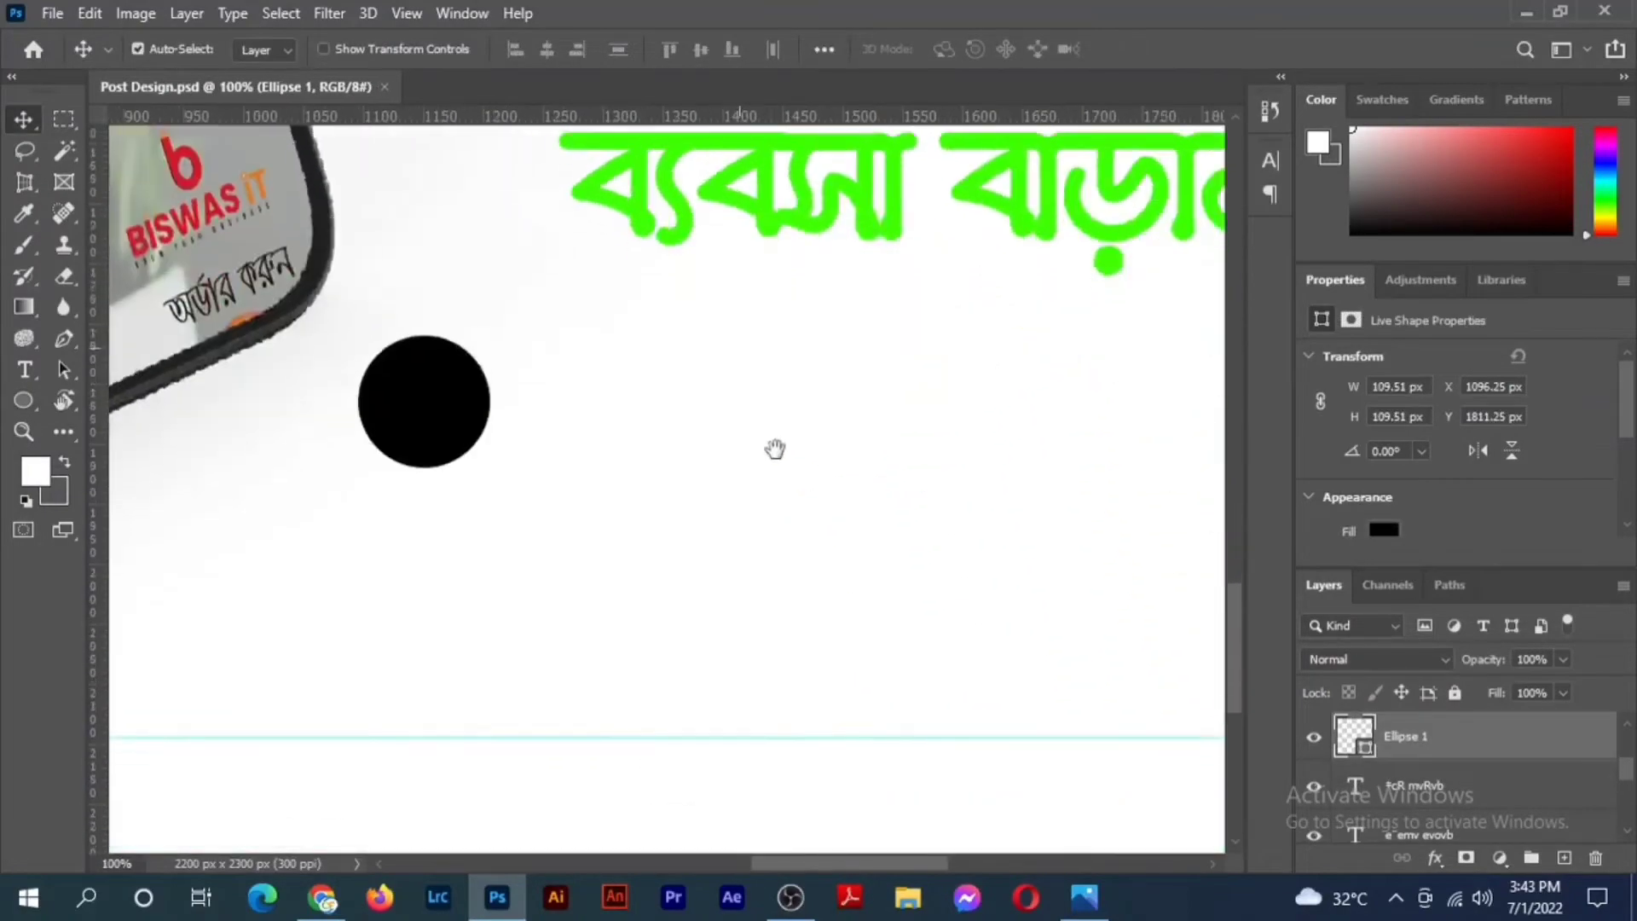
{"action": "left_click_drag", "start_coordinate": [760, 435], "coordinate": [833, 512]}
{"action": "scroll", "coordinate": [813, 544], "scroll_direction": "down", "scroll_amount": 6}
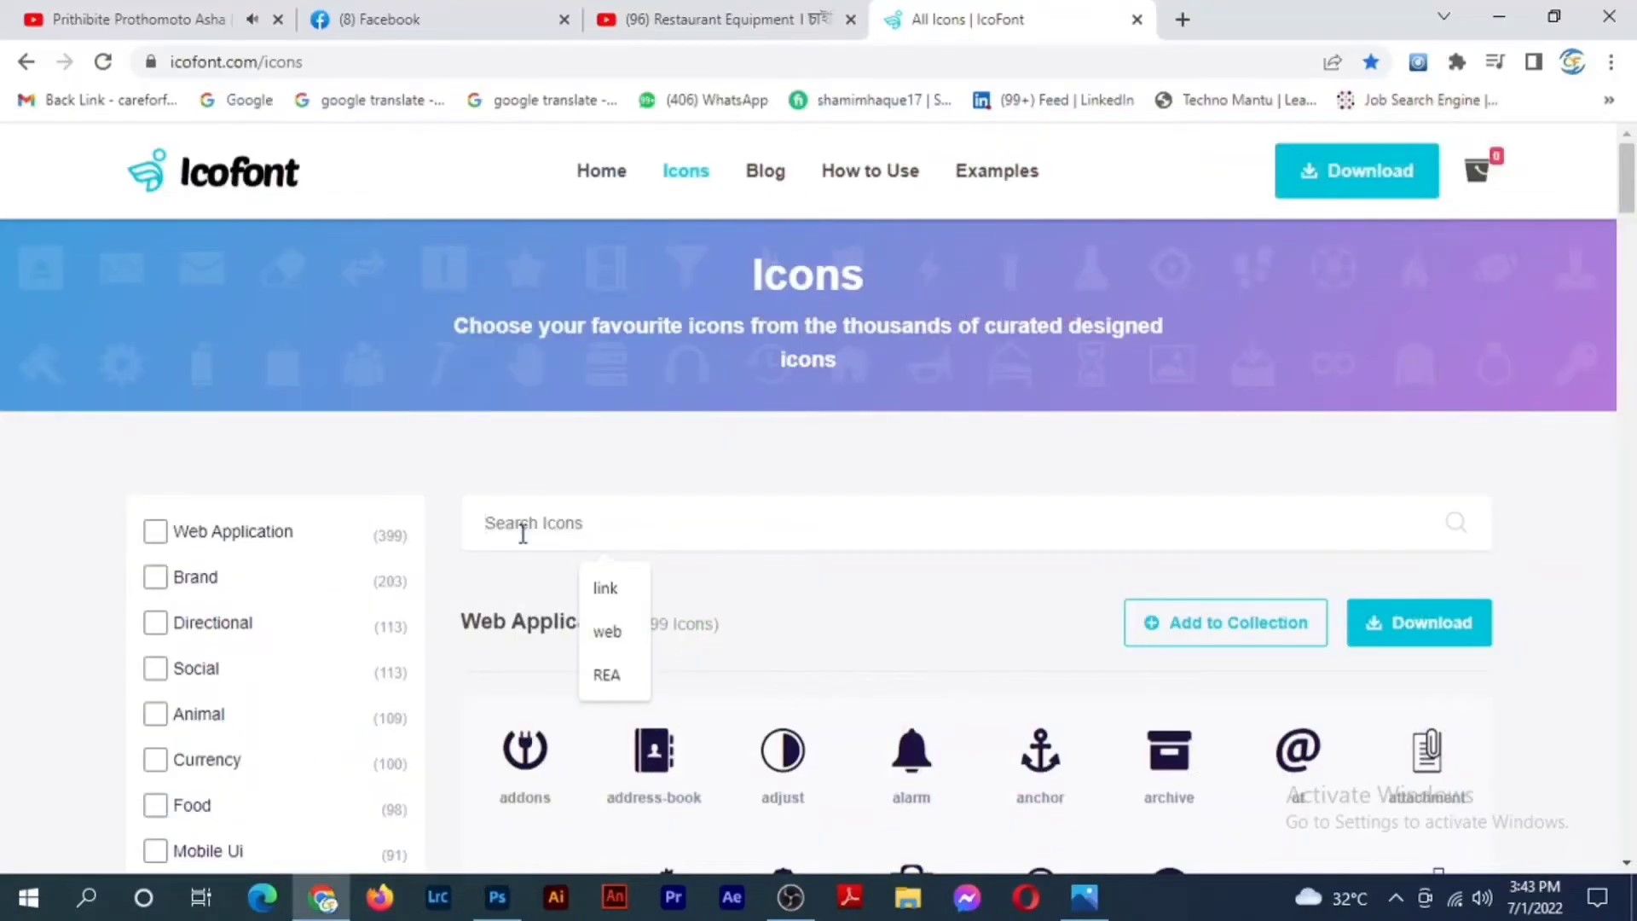
Search the IcoFont icon library in the browser for "cal" and copy the ui-call icon for use in Photoshop.
{"action": "type", "text": "ca"}
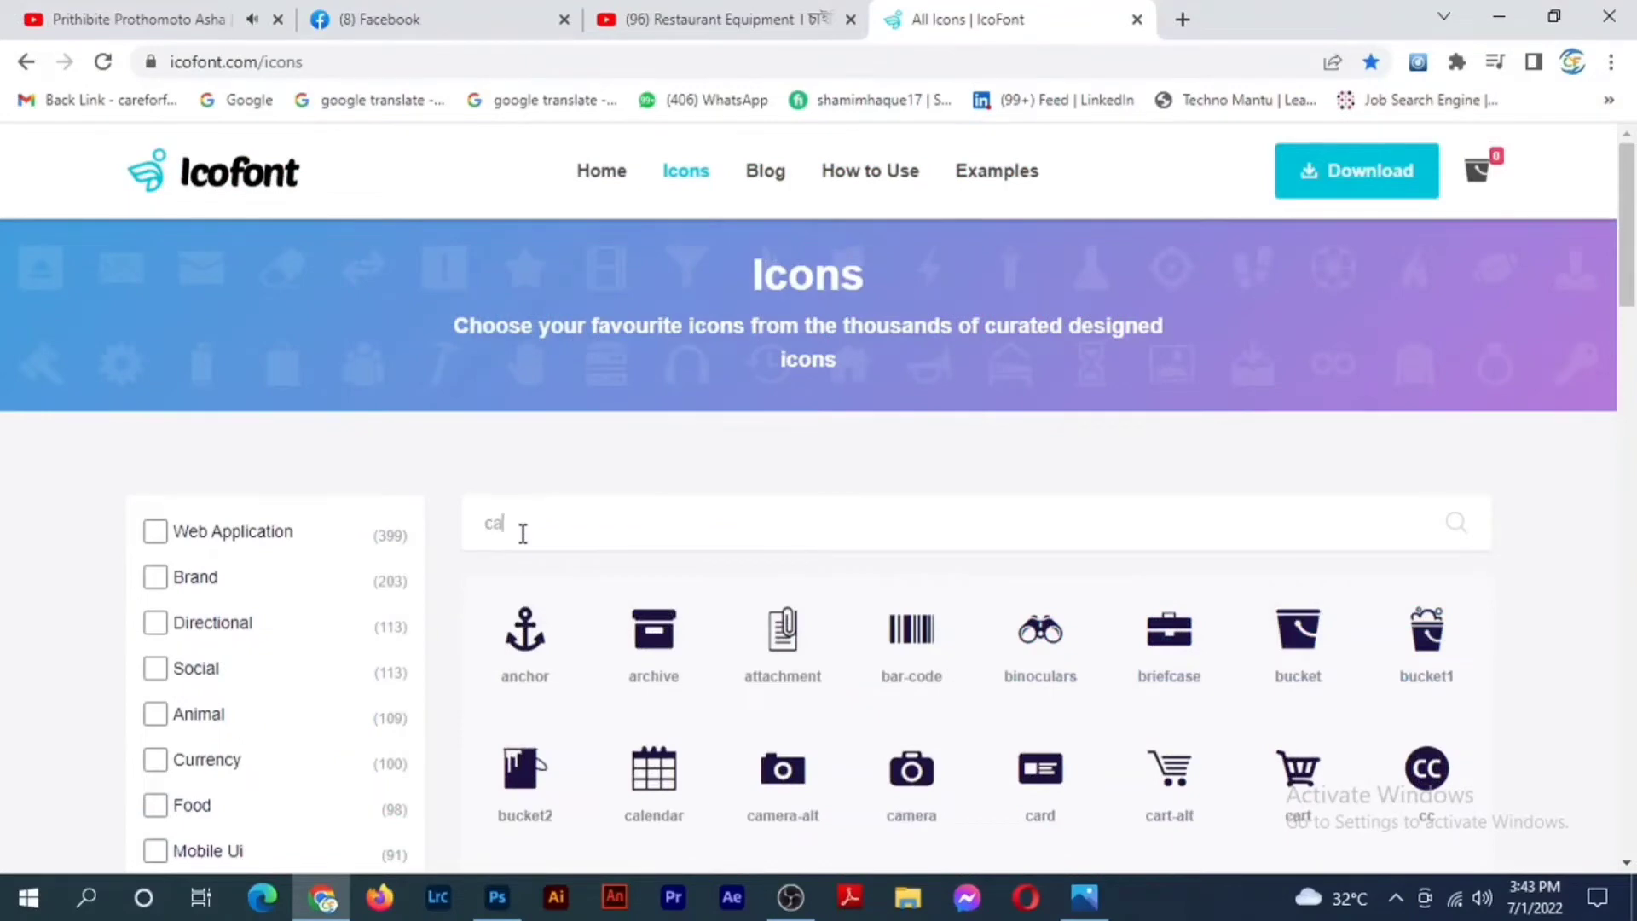
{"action": "type", "text": "l"}
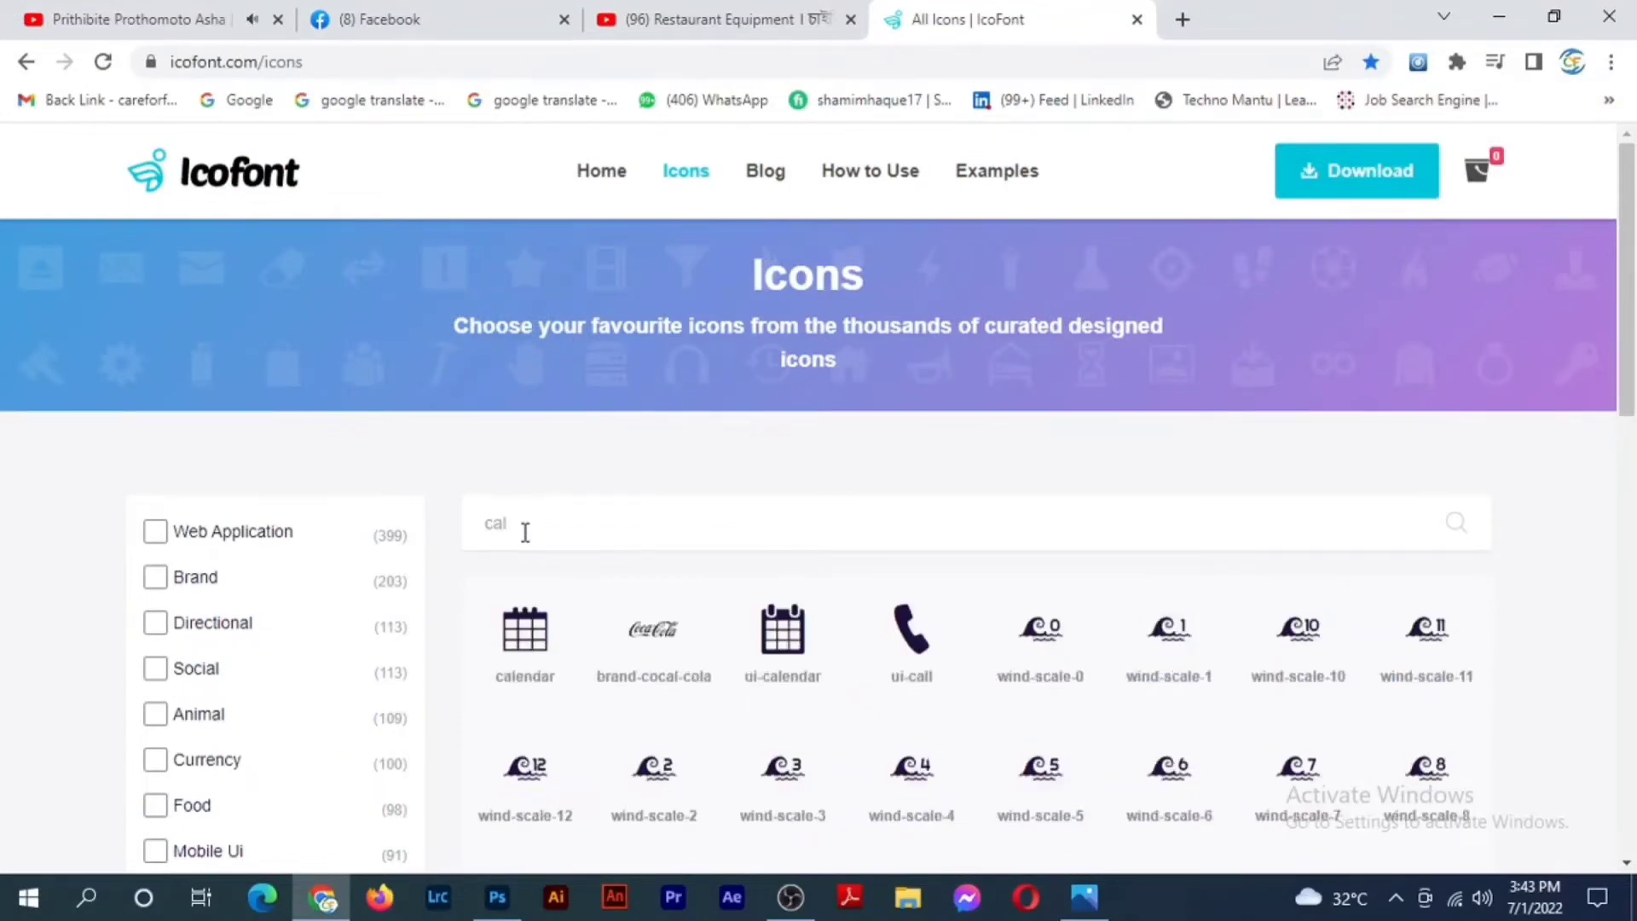
{"action": "left_click", "coordinate": [927, 708]}
{"action": "left_click", "coordinate": [497, 897]}
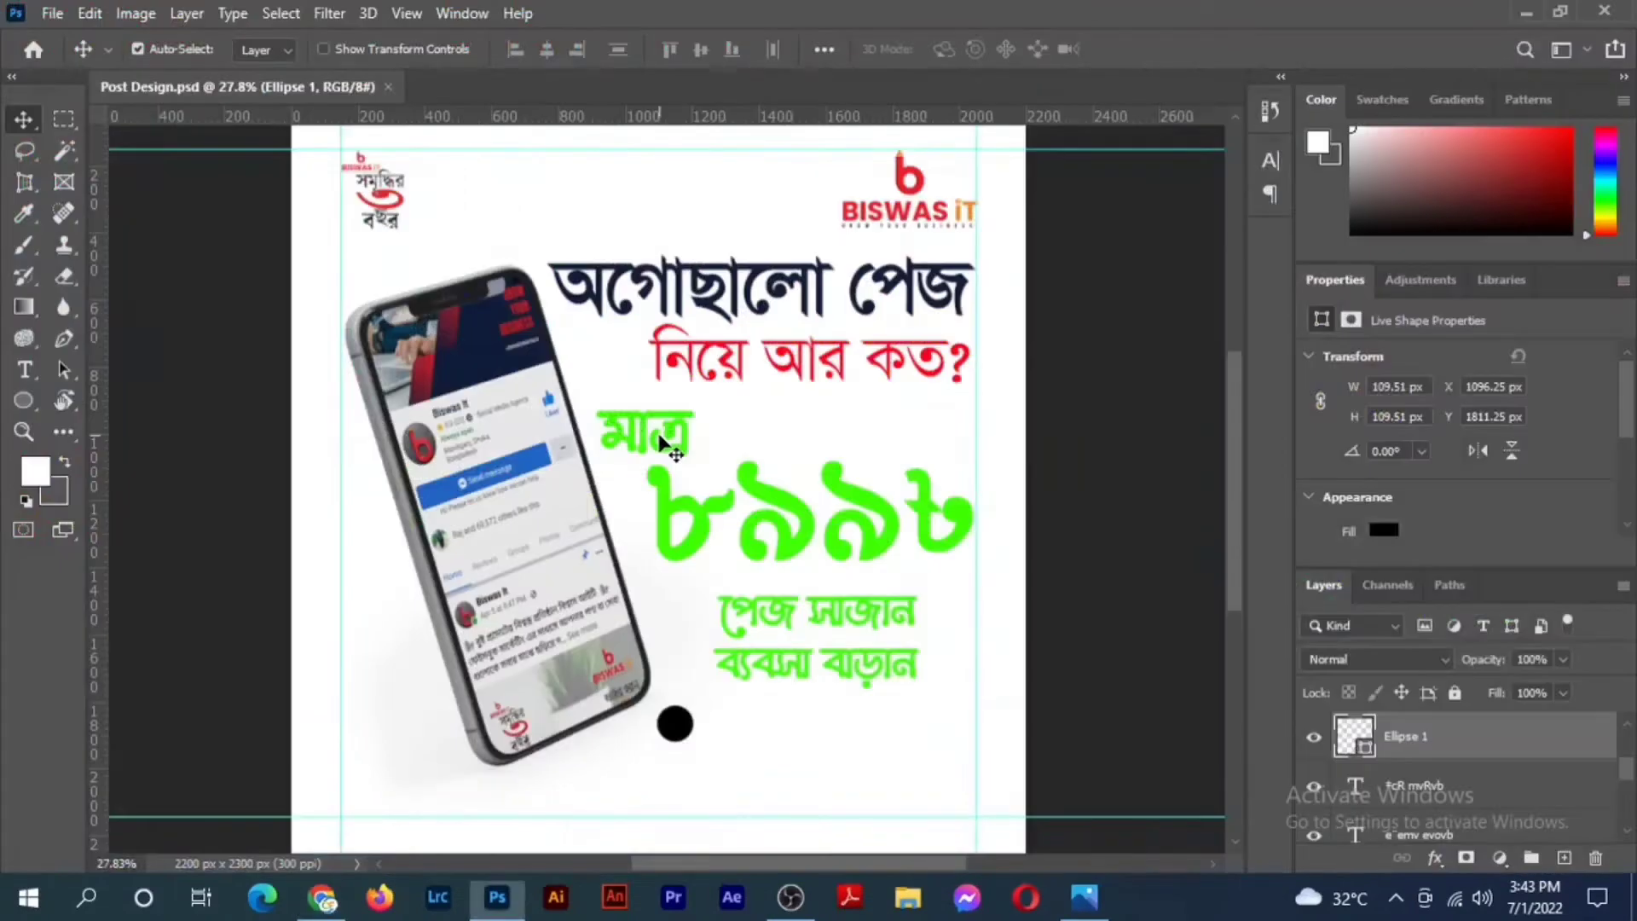
Paste the copied call icon as a text layer beside the phone's lower left edge and set its font to IcoFont Regular.
{"action": "left_click", "coordinate": [395, 759]}
{"action": "key", "text": "ctrl+v"}
{"action": "key", "text": "ctrl+a"}
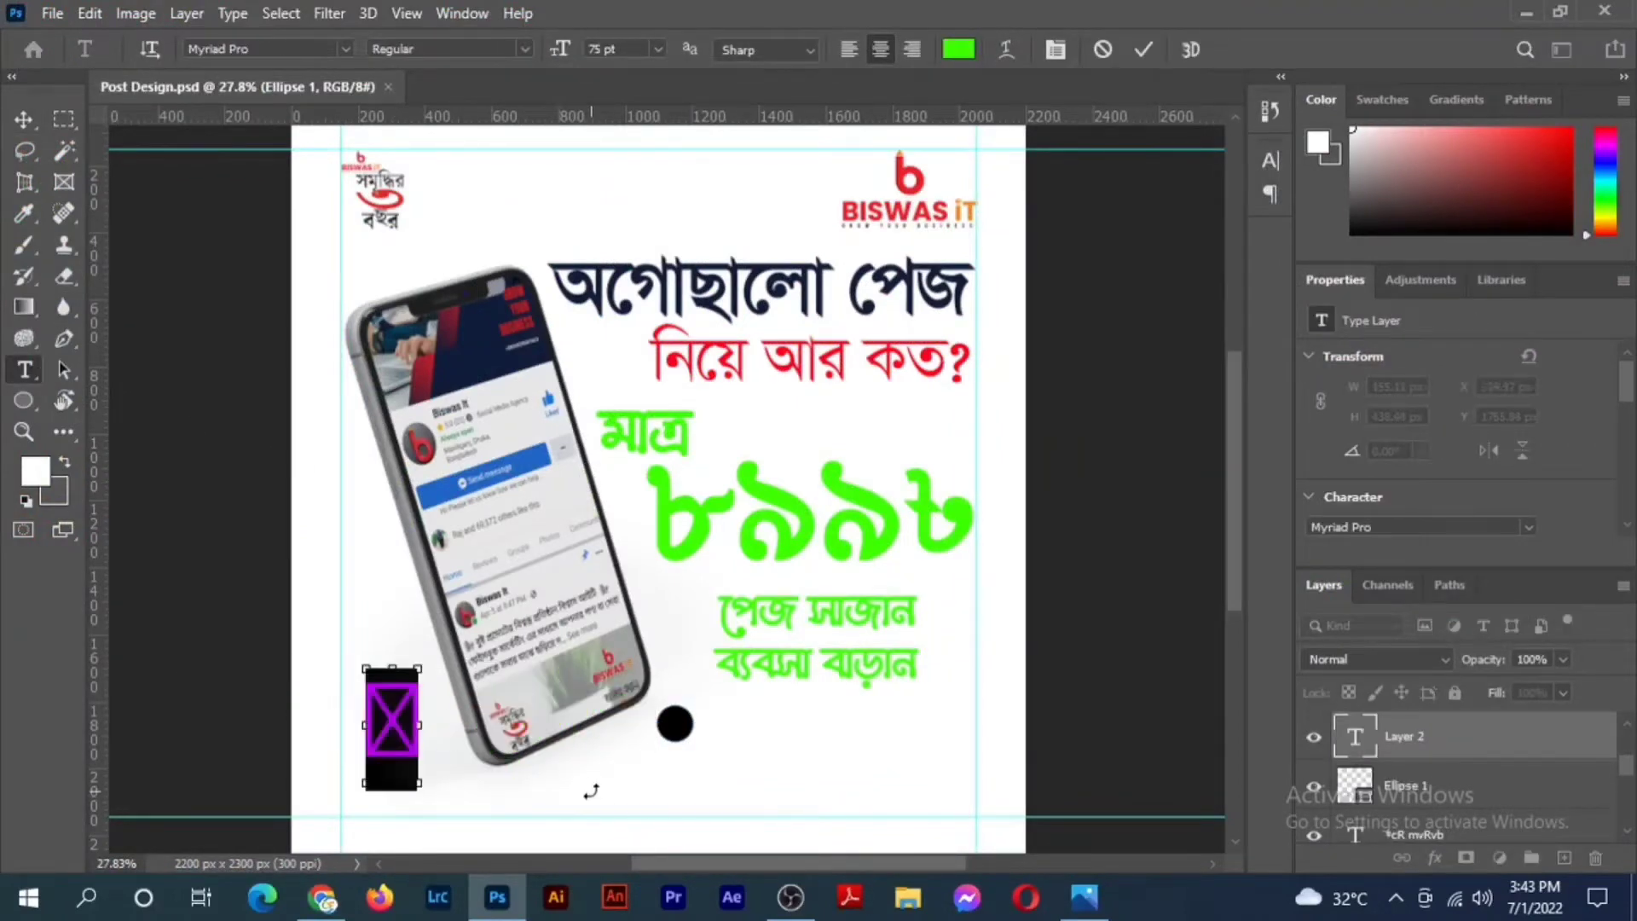
{"action": "key", "text": "ctrl+t"}
{"action": "left_click", "coordinate": [1108, 192]}
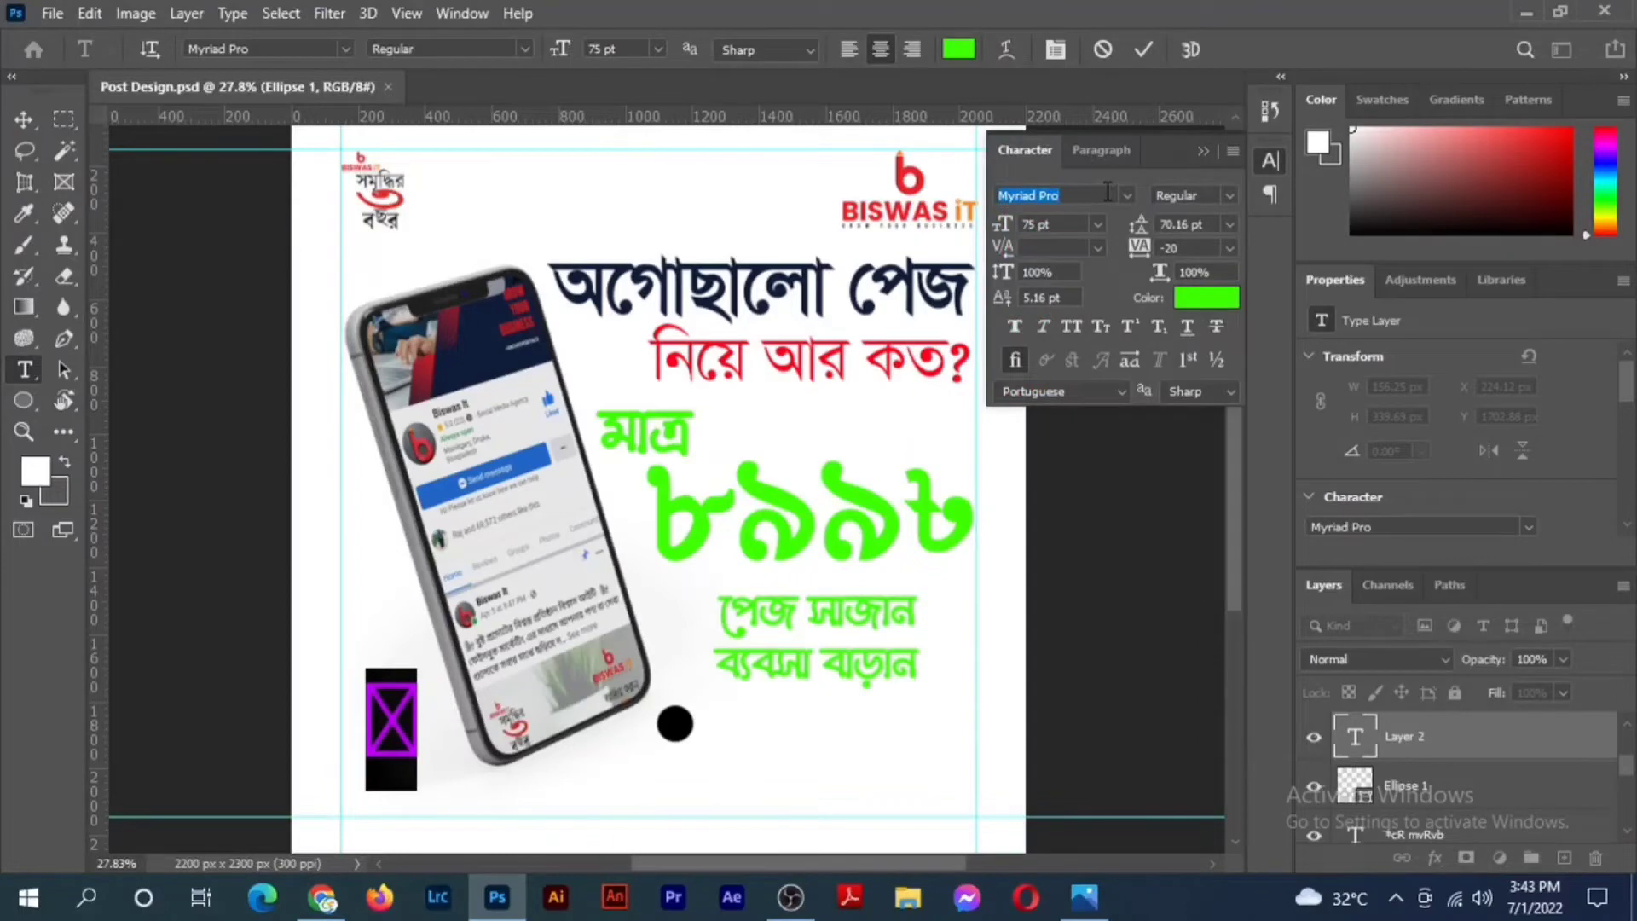
{"action": "type", "text": "icof"}
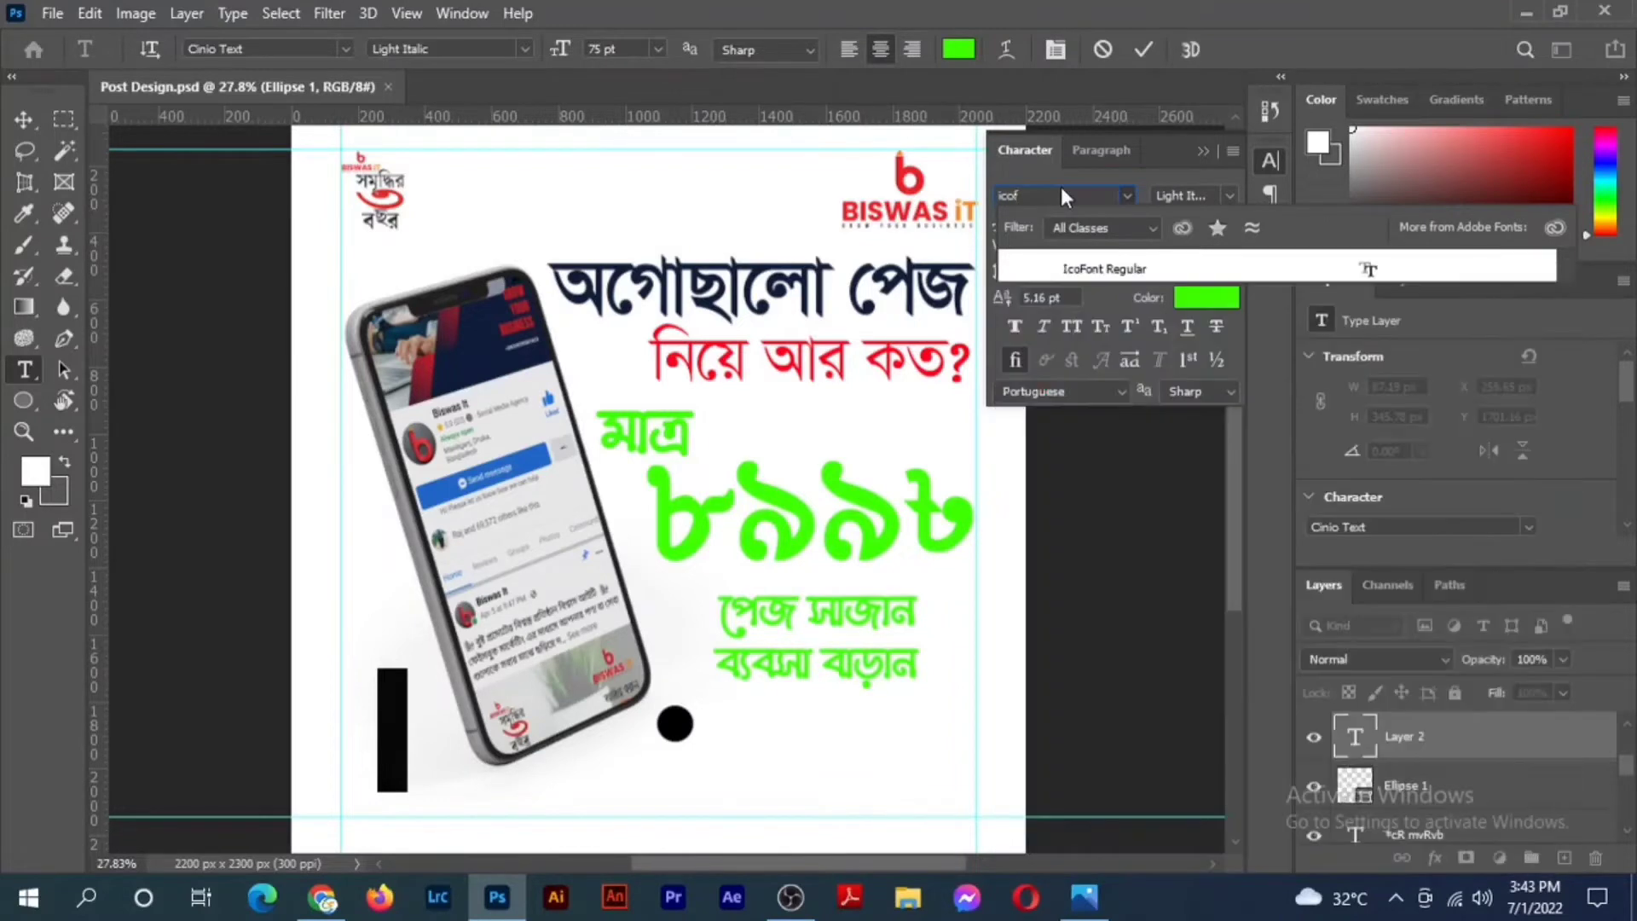
{"action": "left_click", "coordinate": [1108, 269]}
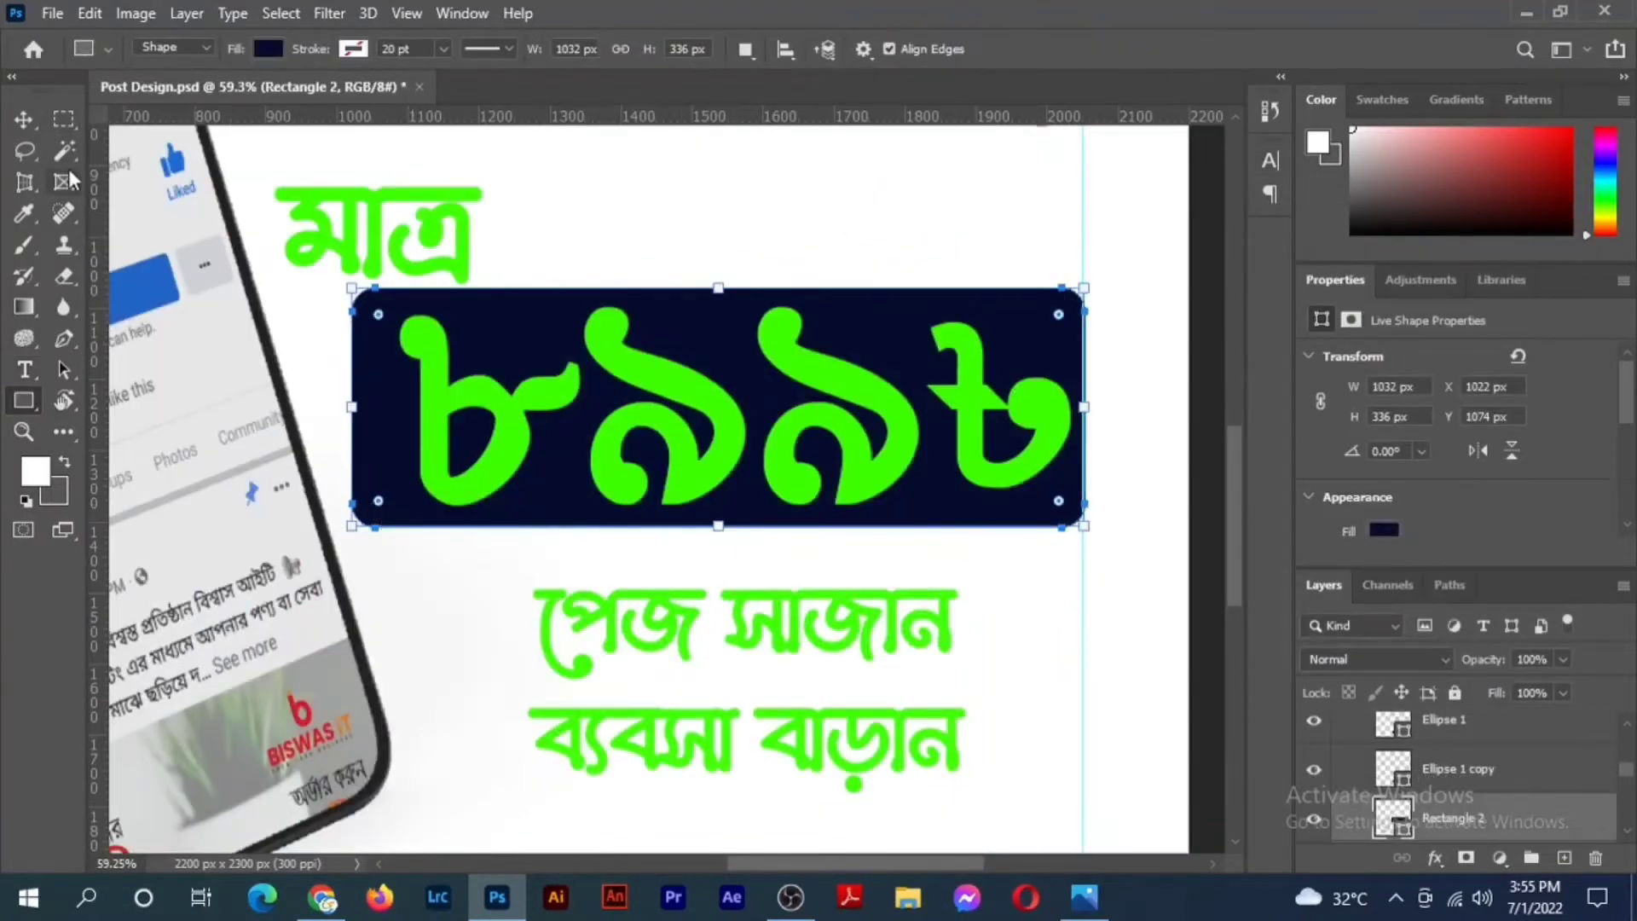
Deselect the navy rectangle behind the ৮৯৯৳ price and save the document.
{"action": "left_click", "coordinate": [23, 119]}
{"action": "left_click", "coordinate": [405, 597]}
{"action": "scroll", "coordinate": [405, 590], "scroll_direction": "down", "scroll_amount": 5}
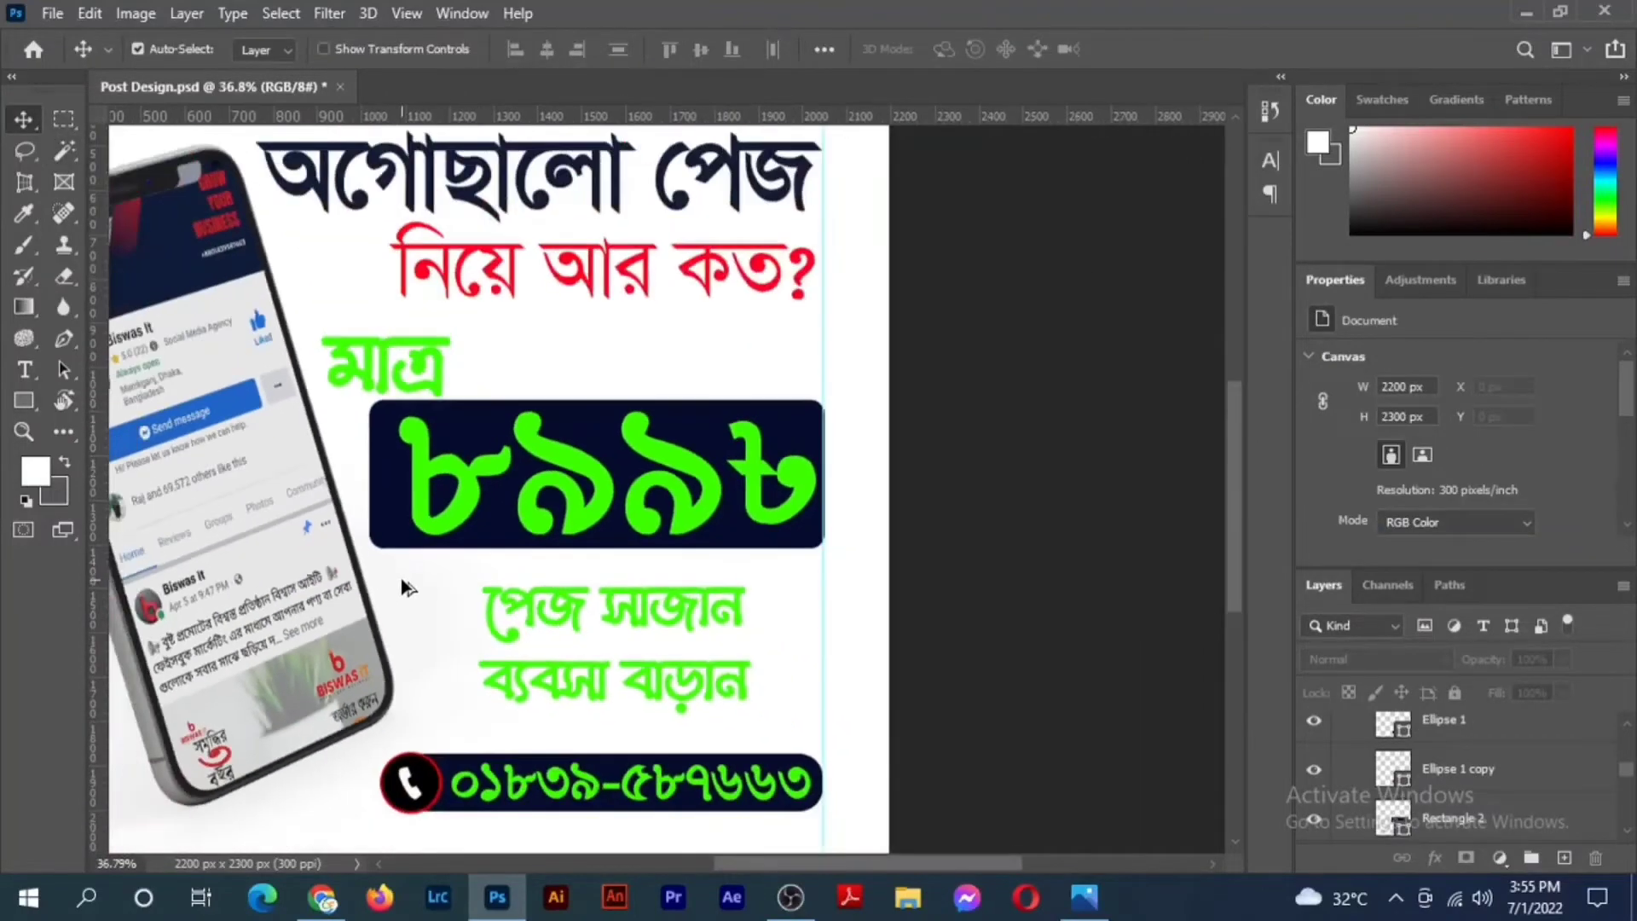
{"action": "scroll", "coordinate": [671, 537], "scroll_direction": "down", "scroll_amount": 1}
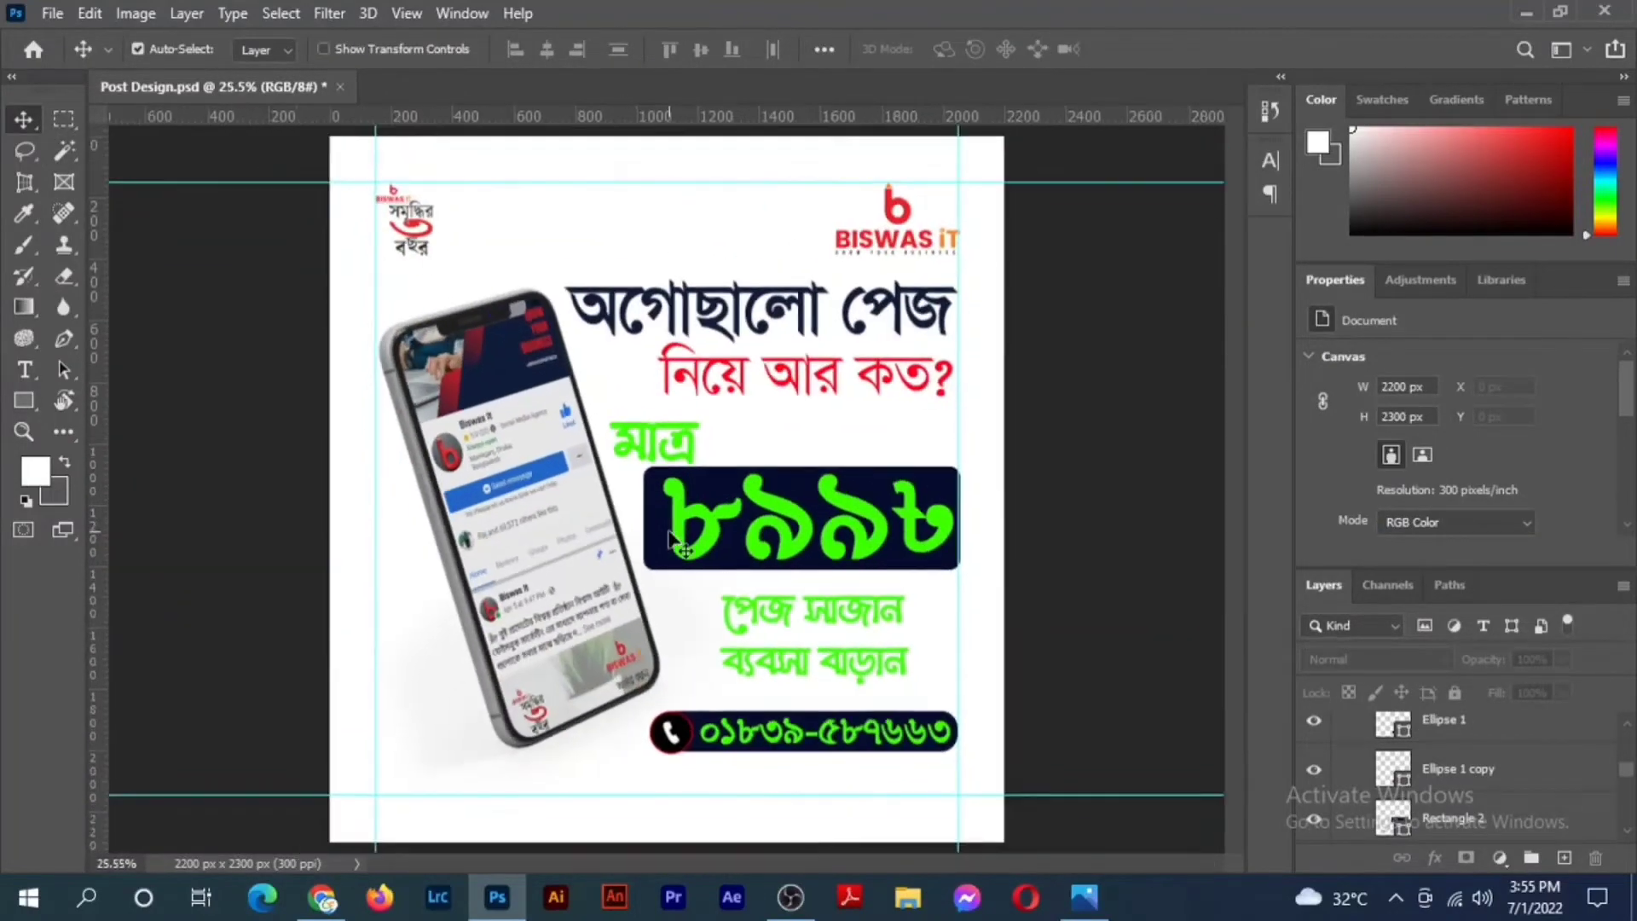
{"action": "key", "text": "ctrl+s"}
Draw a navy rectangle about 665 × 158 px over the ব্যবসা বাড়ান text and send it behind the lettering.
{"action": "scroll", "coordinate": [903, 596], "scroll_direction": "down", "scroll_amount": 3}
{"action": "scroll", "coordinate": [821, 522], "scroll_direction": "up", "scroll_amount": 2}
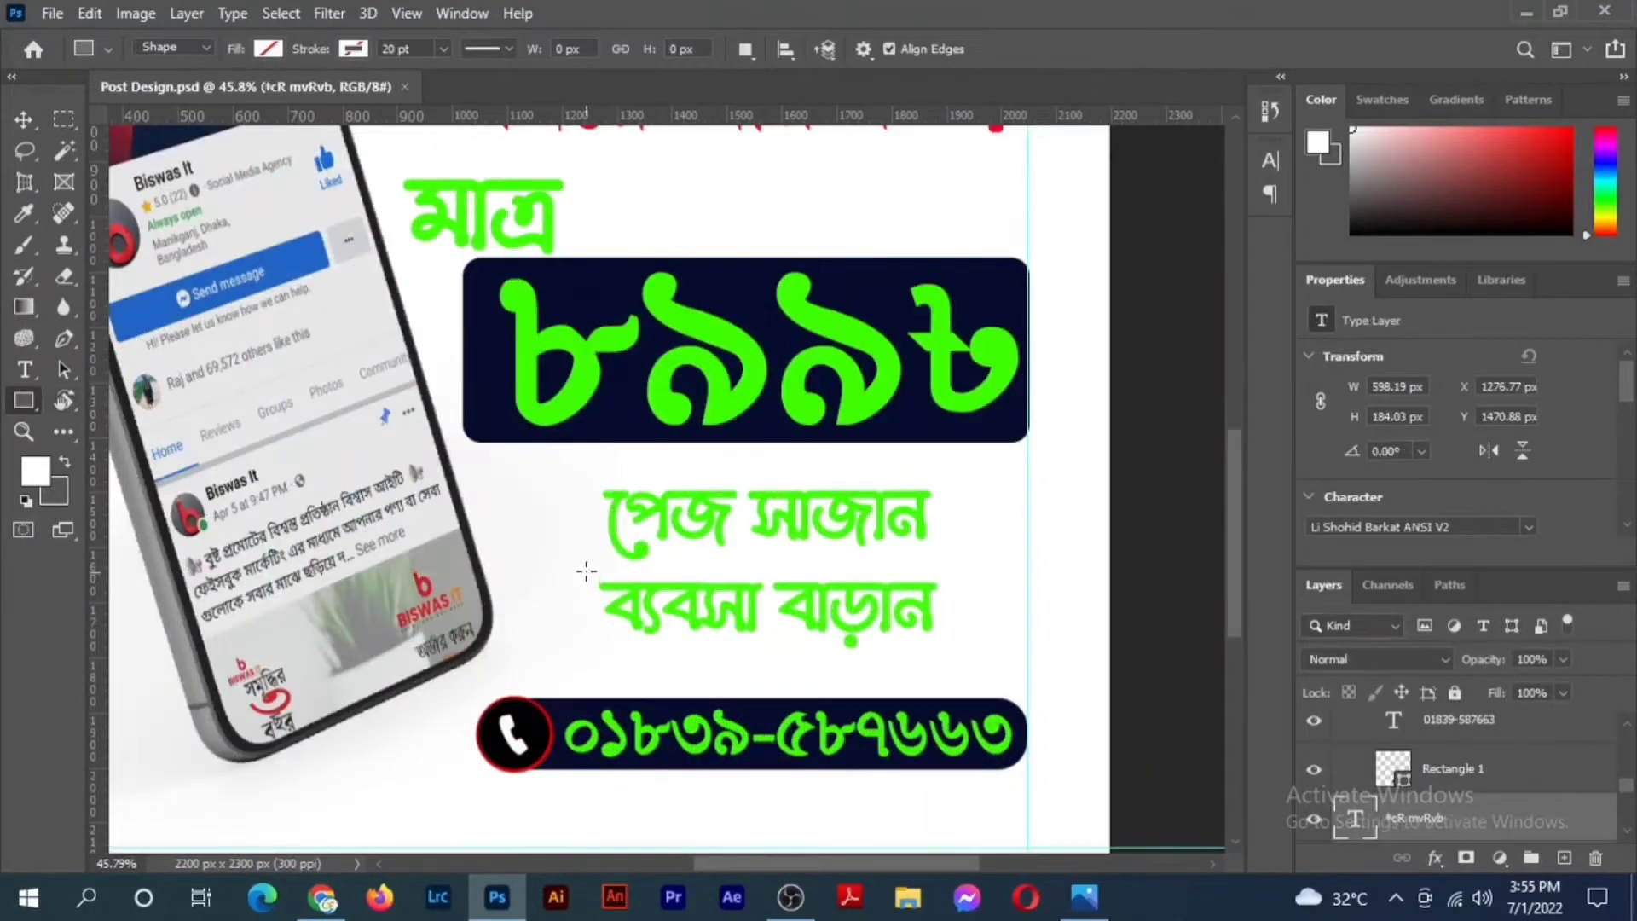
{"action": "left_click_drag", "start_coordinate": [586, 572], "coordinate": [950, 656]}
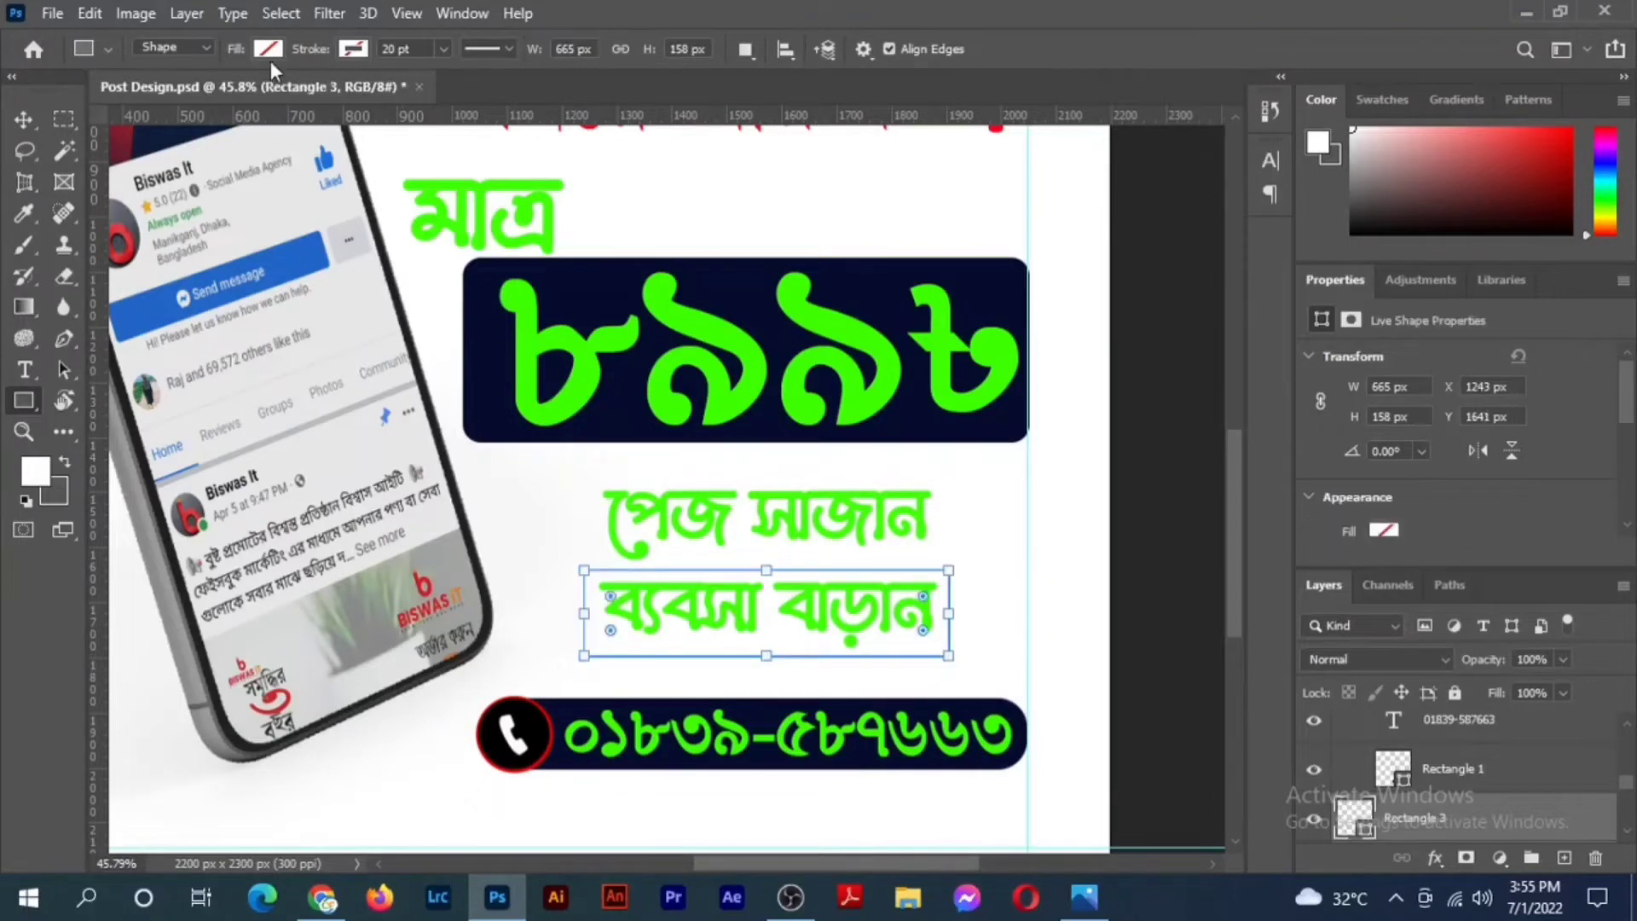
{"action": "left_click", "coordinate": [268, 49]}
{"action": "left_click", "coordinate": [122, 178]}
{"action": "key", "text": "v"}
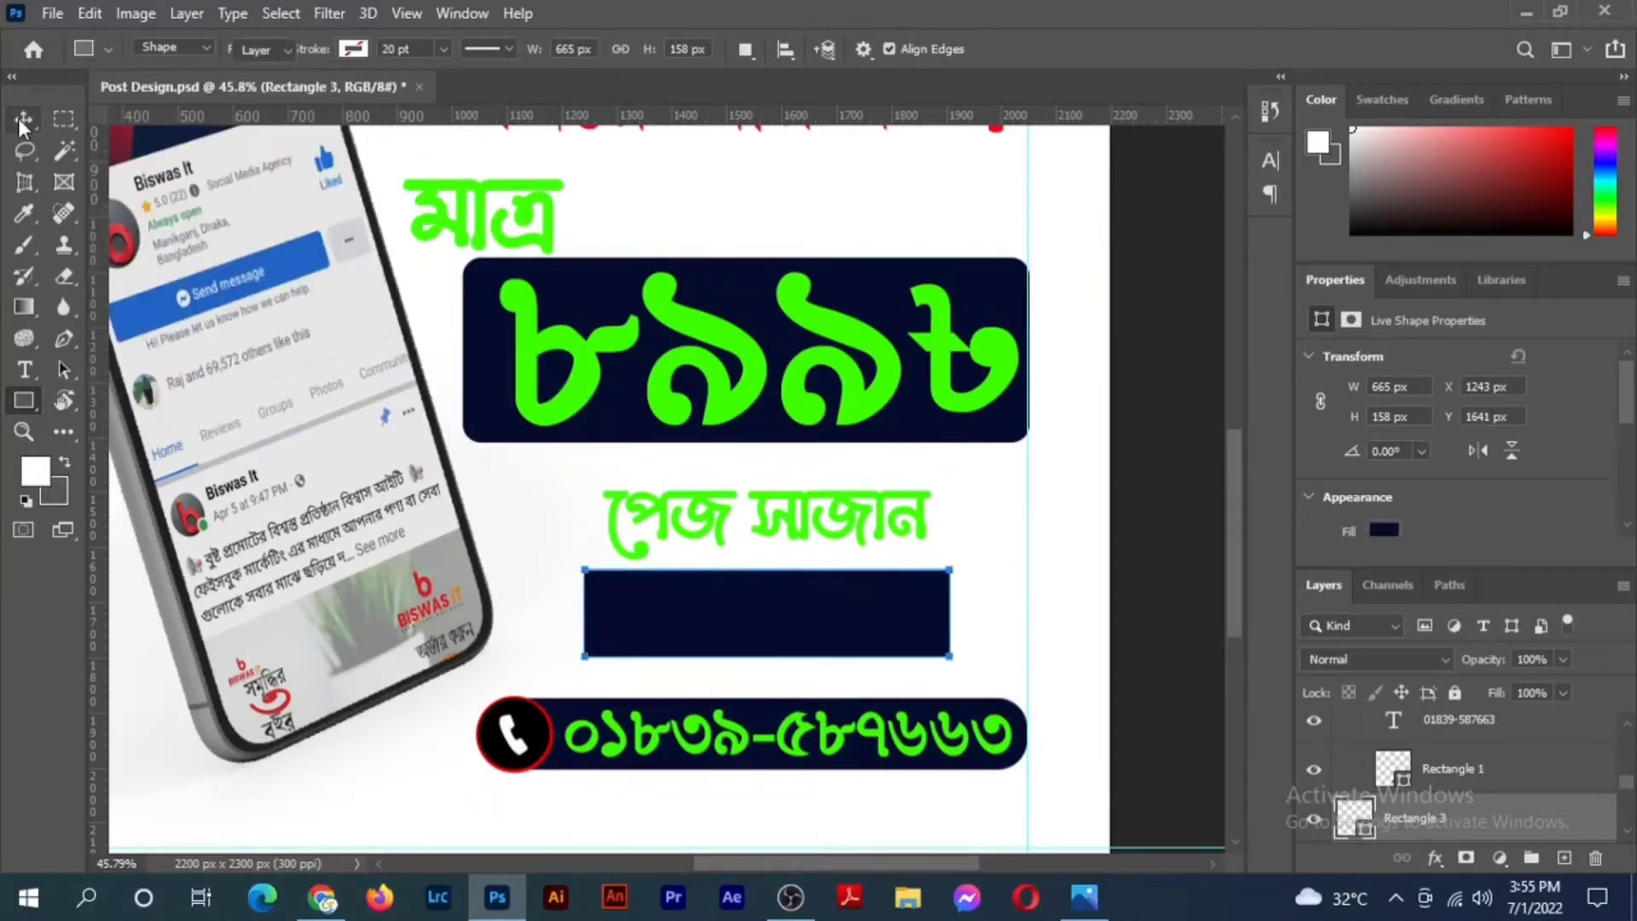
{"action": "key", "text": "ctrl+bracketleft"}
{"action": "key", "text": "ctrl+bracketleft"}
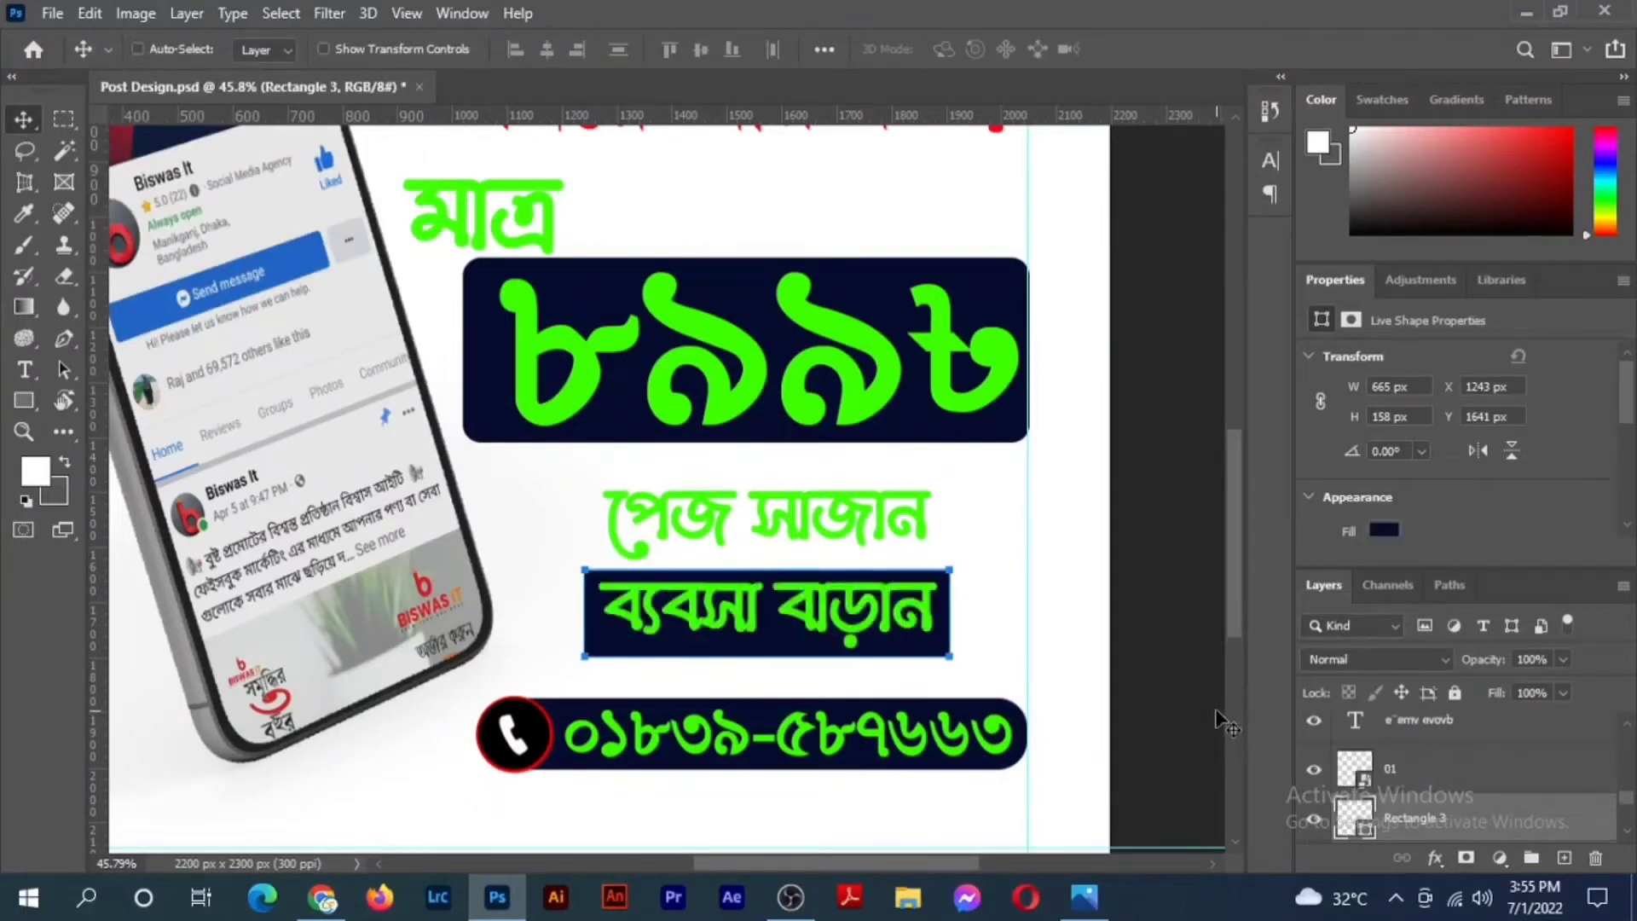
Nudge the navy rectangle behind ব্যবসা বাড়ান up by 12 px.
{"action": "left_click", "coordinate": [1166, 653]}
{"action": "left_click", "coordinate": [597, 654]}
{"action": "key", "text": "Up"}
{"action": "key", "text": "Up"}
{"action": "key", "text": "Up"}
{"action": "key", "text": "Up"}
{"action": "key", "text": "Up"}
{"action": "key", "text": "Up"}
{"action": "key", "text": "Up"}
{"action": "key", "text": "Up"}
{"action": "key", "text": "Up"}
{"action": "key", "text": "Up"}
{"action": "key", "text": "Up"}
{"action": "key", "text": "Up"}
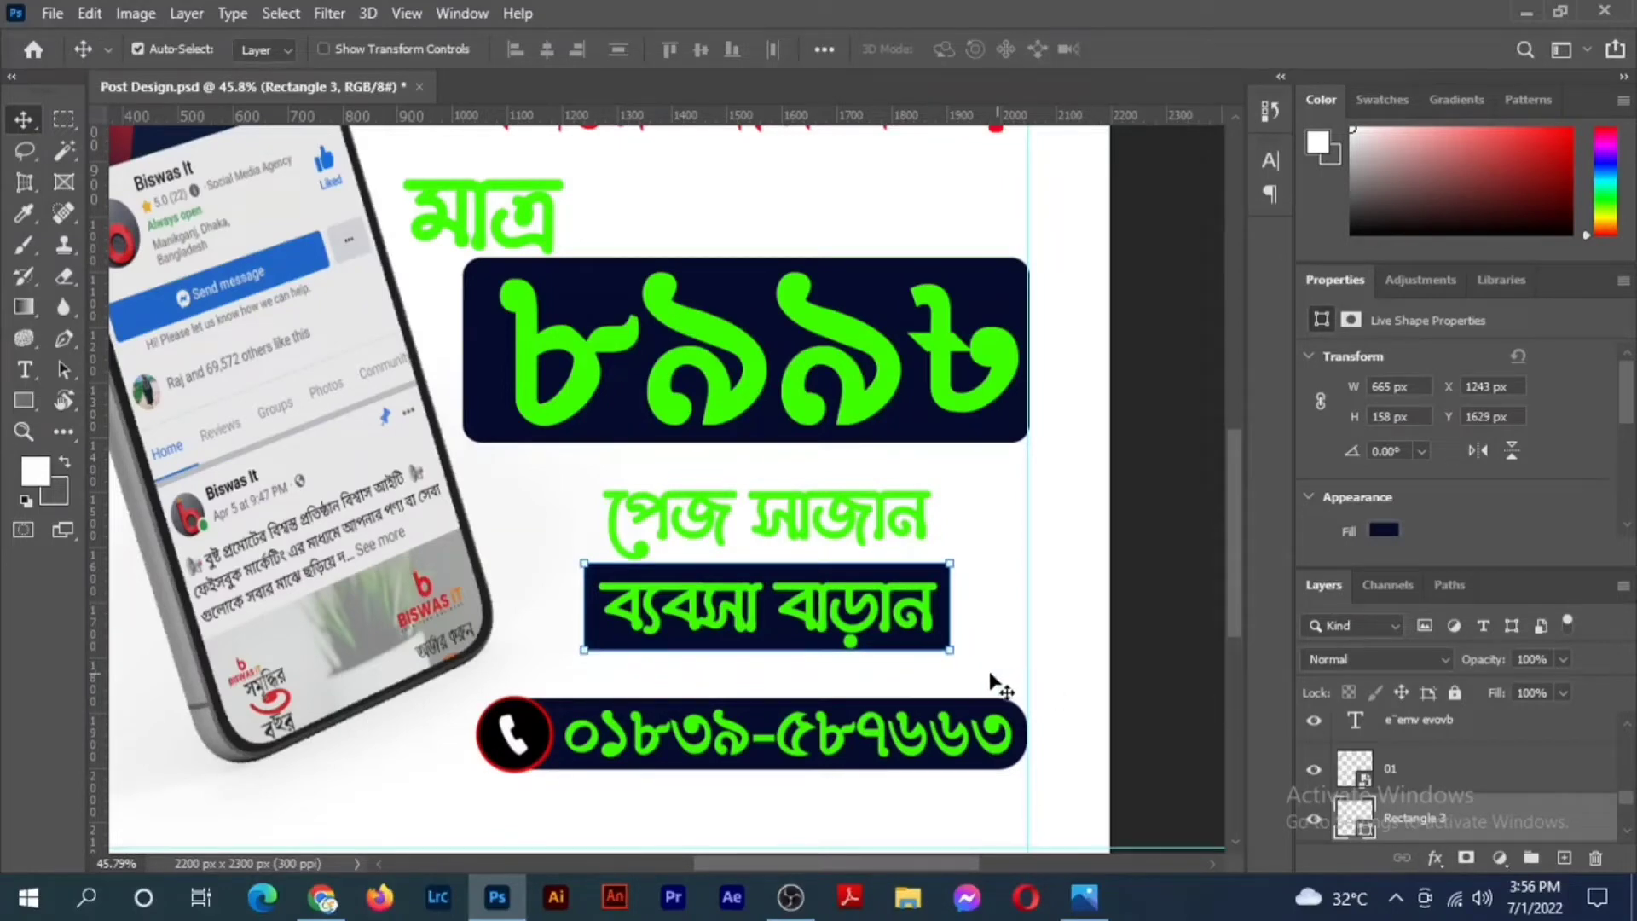
Align the ব্যবসা বাড়ান text and its navy rectangle on their vertical and horizontal centres.
{"action": "left_click", "coordinate": [911, 614]}
{"action": "left_click", "coordinate": [1368, 741], "text": "ctrl"}
{"action": "left_click", "coordinate": [601, 655], "text": "ctrl"}
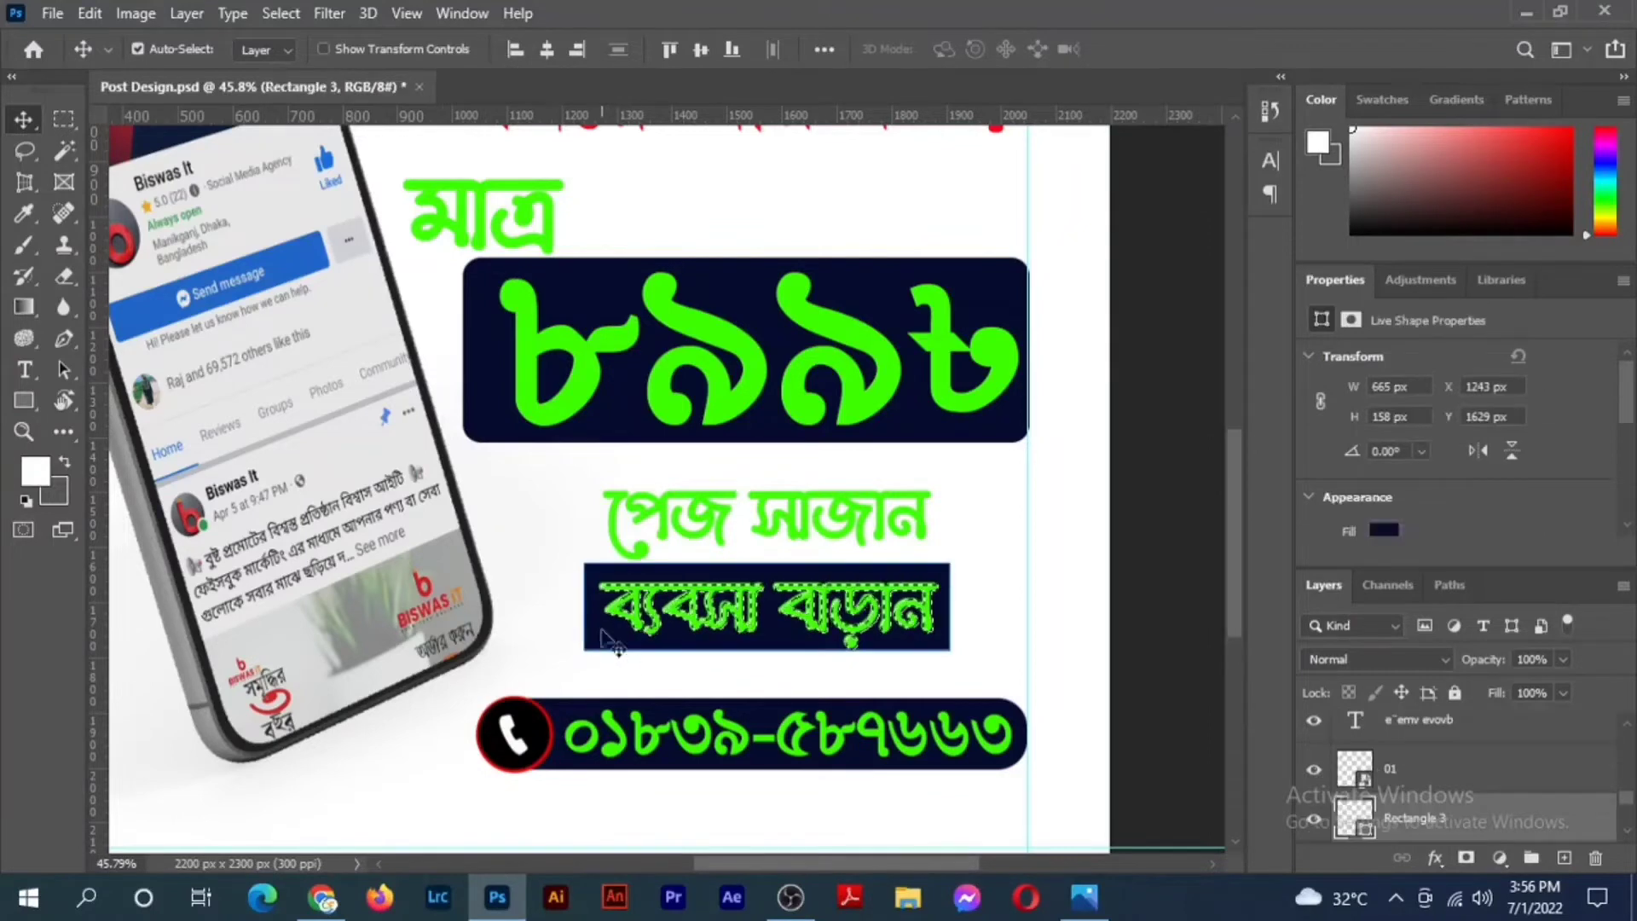
{"action": "left_click", "coordinate": [701, 50]}
{"action": "left_click", "coordinate": [548, 49]}
{"action": "key", "text": "ctrl+d"}
{"action": "scroll", "coordinate": [772, 680], "scroll_direction": "up", "scroll_amount": 5}
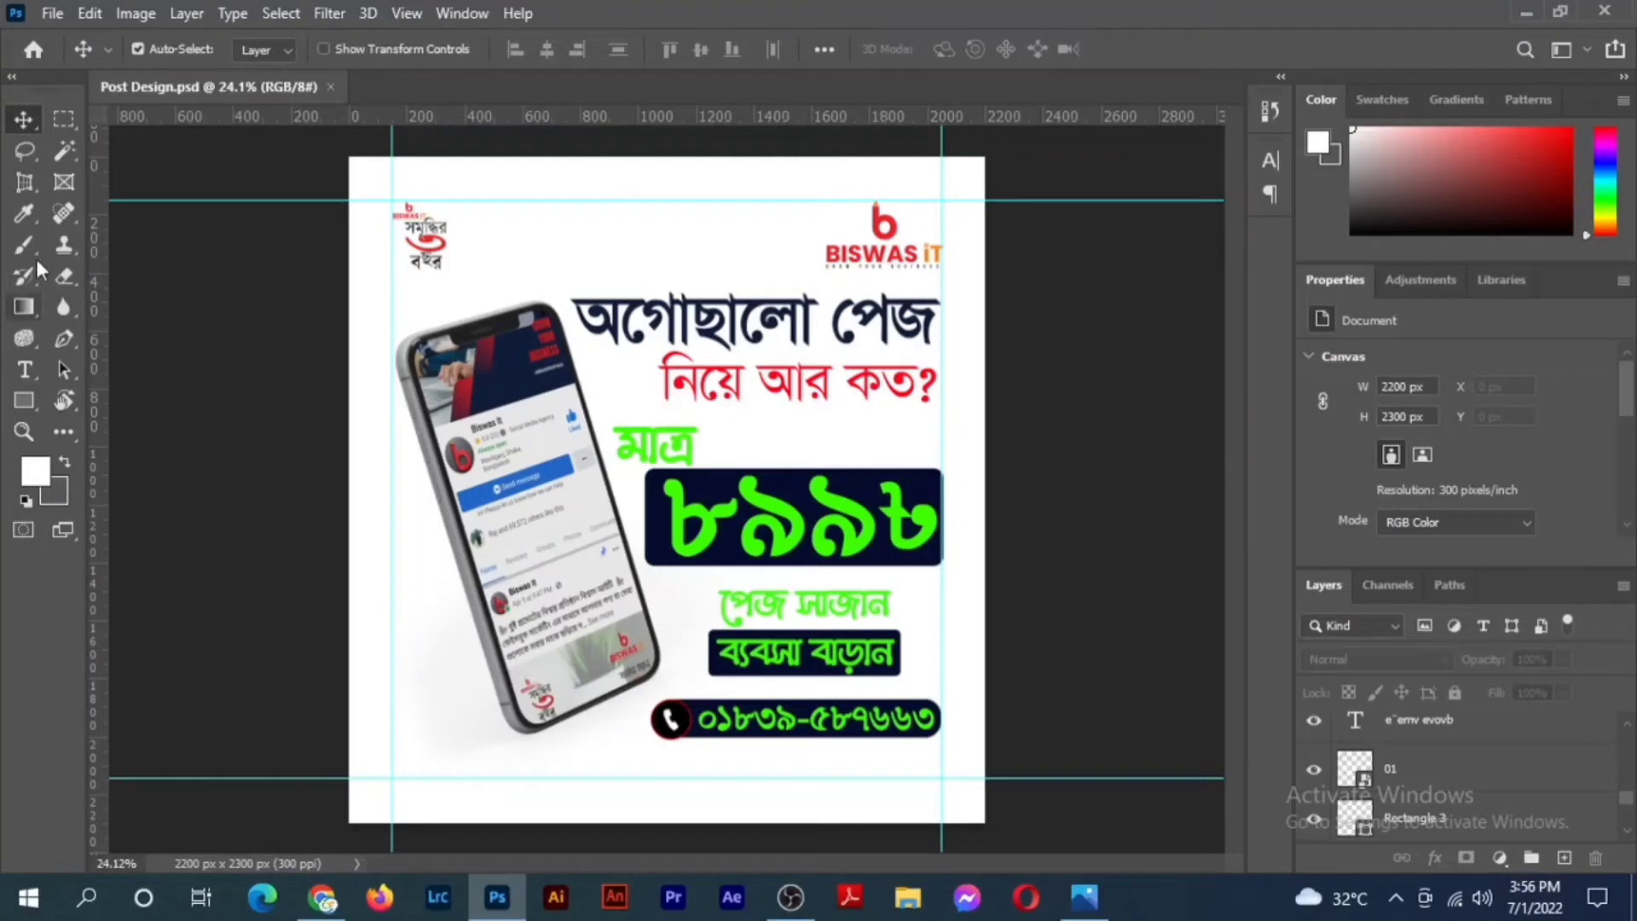
Draw a large rounded red rectangle about 2035 × 991 px, rotated 46.26°, across the left part of the post.
{"action": "left_click", "coordinate": [32, 404]}
{"action": "left_click_drag", "start_coordinate": [578, 227], "coordinate": [1152, 496]}
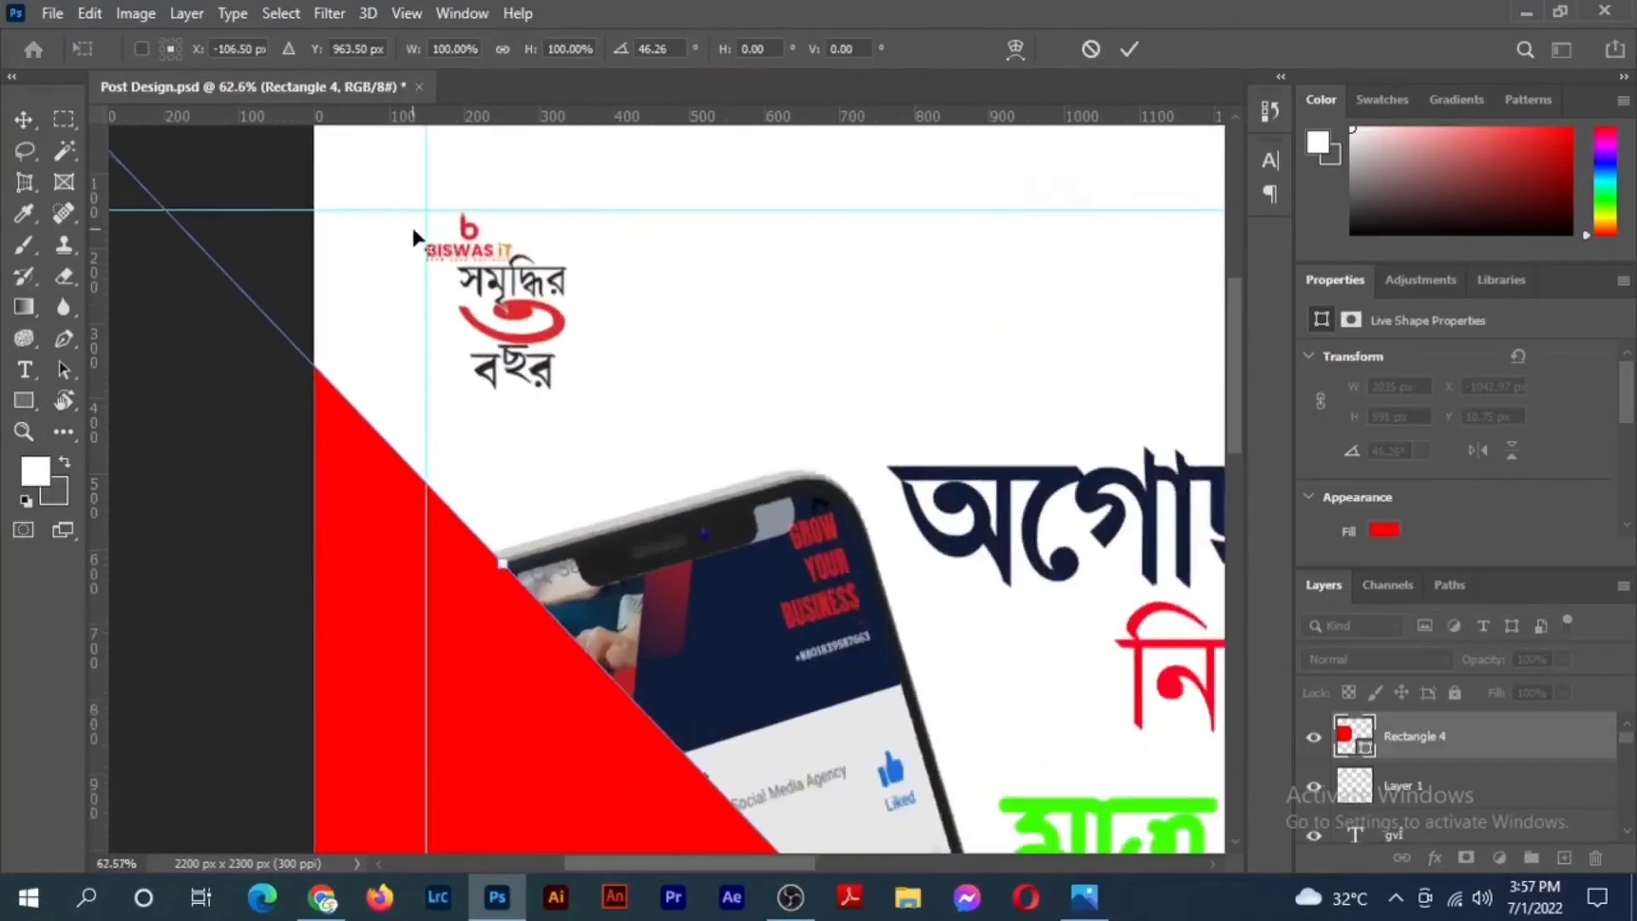
{"action": "scroll", "coordinate": [416, 237], "scroll_direction": "up", "scroll_amount": 2}
{"action": "scroll", "coordinate": [591, 442], "scroll_direction": "down", "scroll_amount": 8}
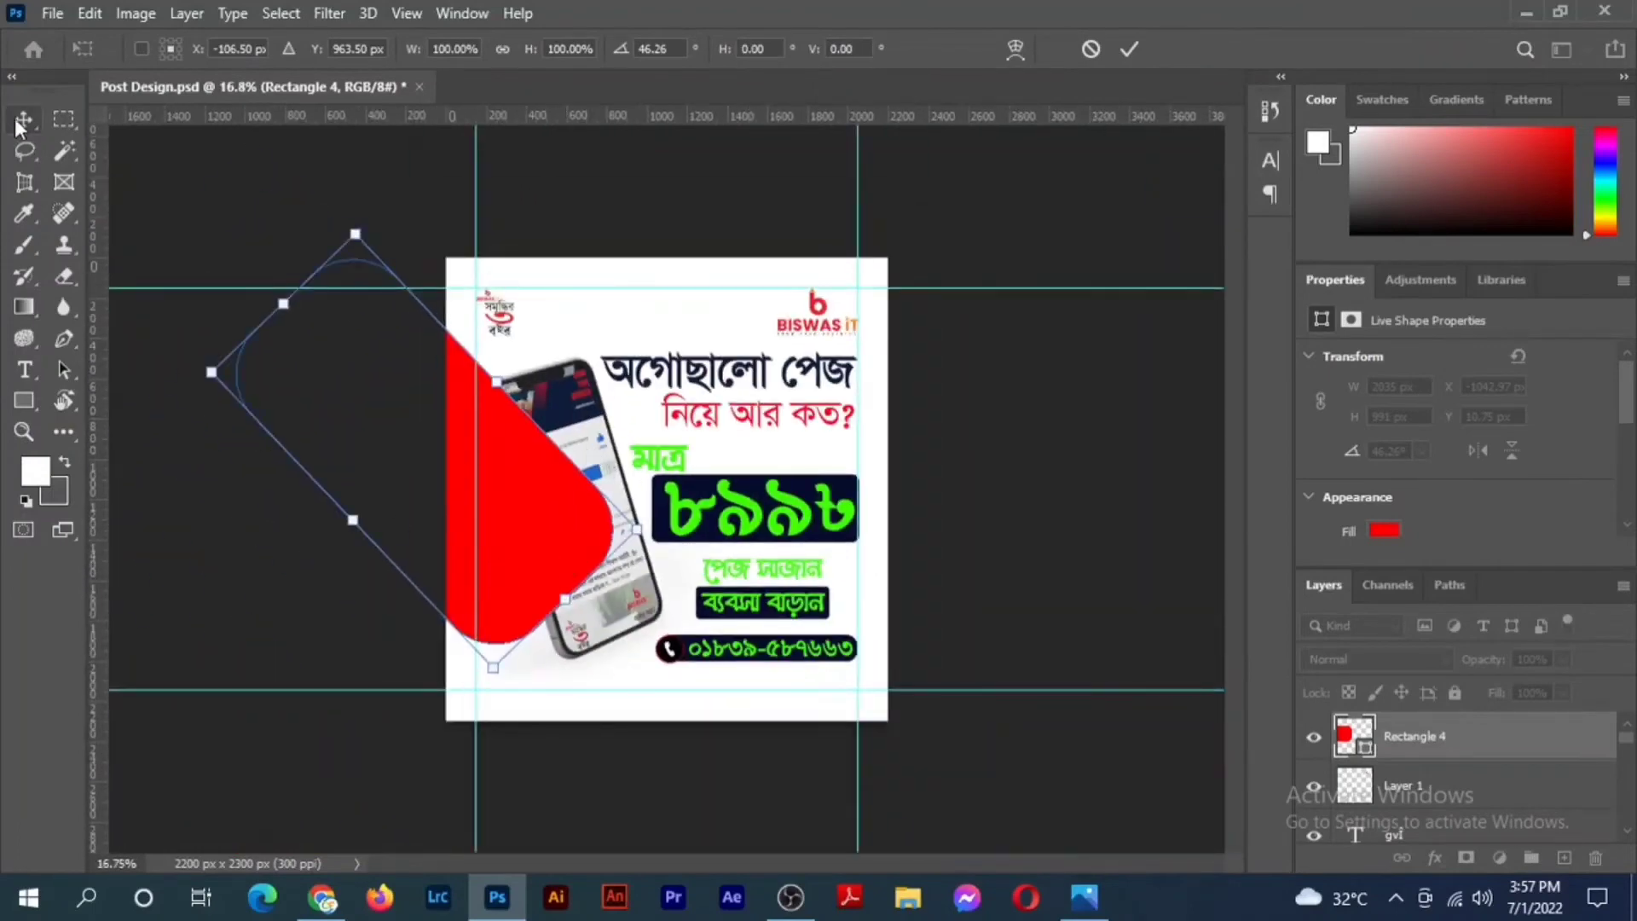
{"action": "left_click", "coordinate": [18, 126]}
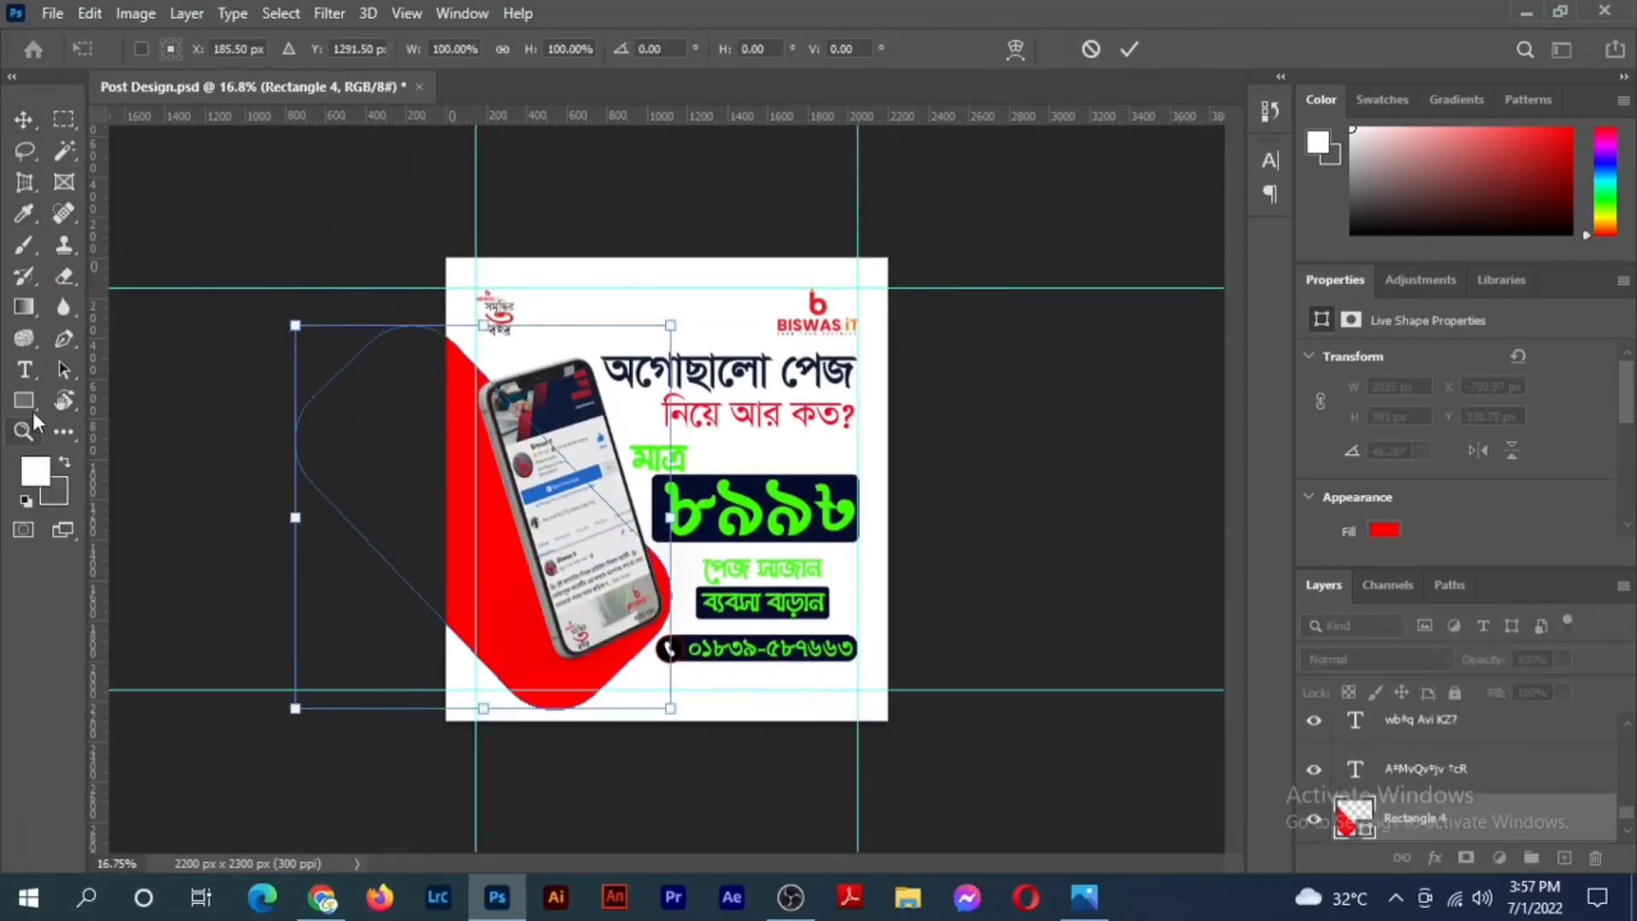
Extend the red rectangle behind the phone to about 1406 px high so it covers the canvas's lower-left corner.
{"action": "left_click", "coordinate": [24, 403]}
{"action": "left_click_drag", "start_coordinate": [412, 589], "coordinate": [345, 641]}
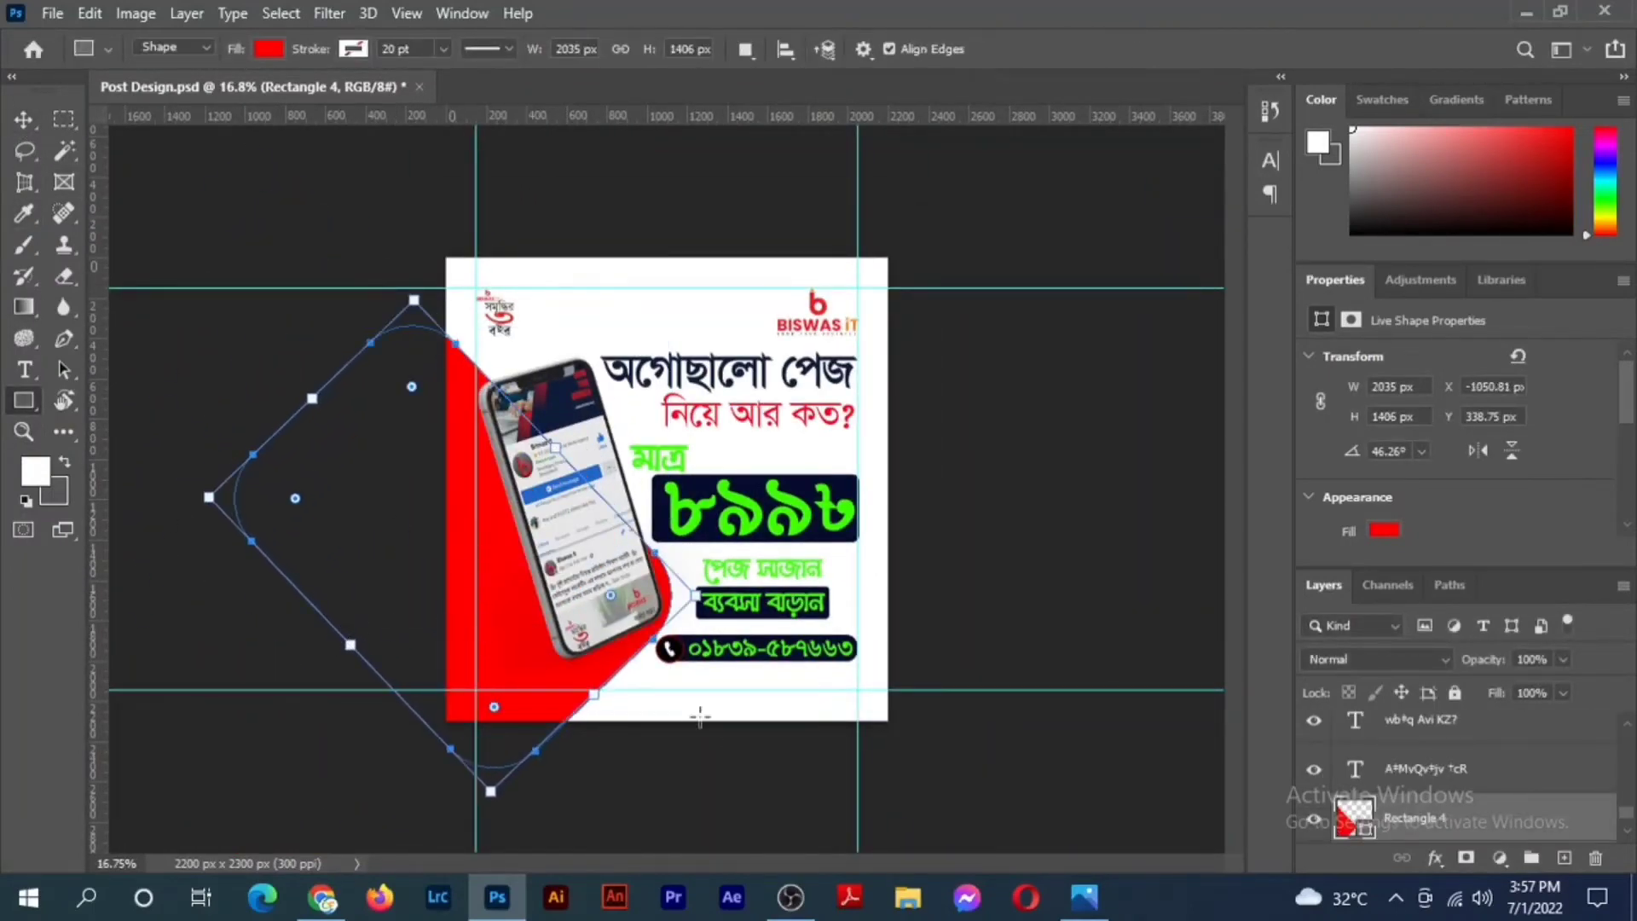
{"action": "left_click_drag", "start_coordinate": [728, 715], "coordinate": [744, 748]}
{"action": "key", "text": "ctrl+z"}
{"action": "mouse_move", "coordinate": [490, 813]}
{"action": "left_mouse_down"}
{"action": "mouse_move", "coordinate": [517, 803]}
{"action": "mouse_move", "coordinate": [517, 783]}
{"action": "mouse_move", "coordinate": [508, 793]}
{"action": "left_mouse_up"}
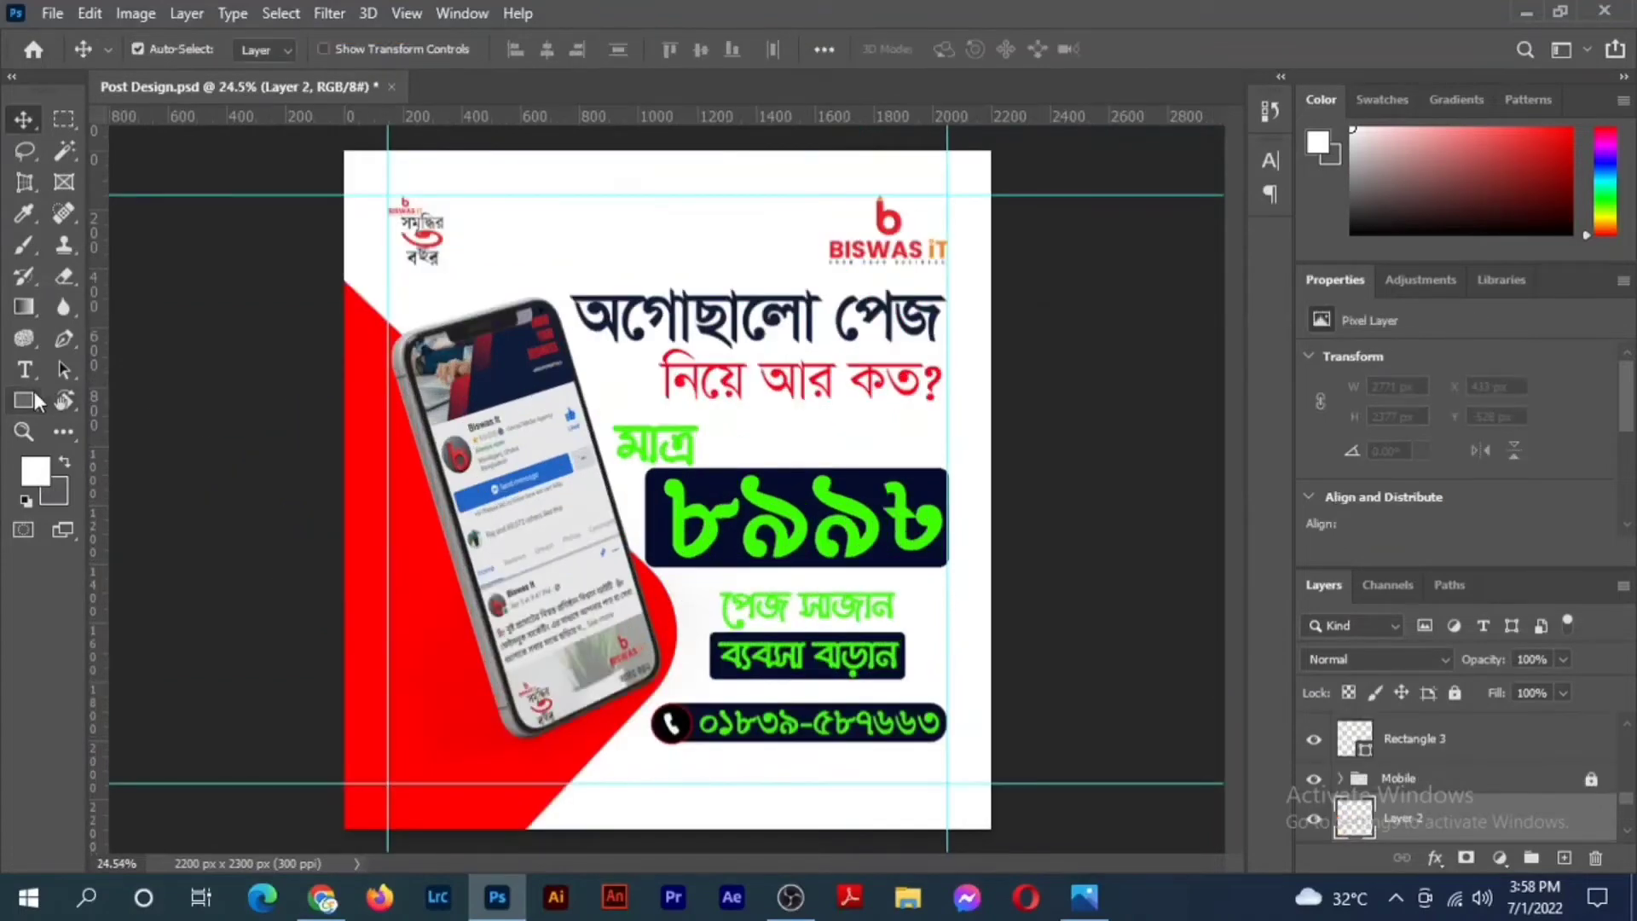
Draw a black rectangle about 971 × 493 px behind the phone's lower half, extending past the canvas's left edge.
{"action": "left_click", "coordinate": [32, 396]}
{"action": "left_click_drag", "start_coordinate": [373, 597], "coordinate": [590, 740]}
{"action": "left_click_drag", "start_coordinate": [373, 669], "coordinate": [305, 669]}
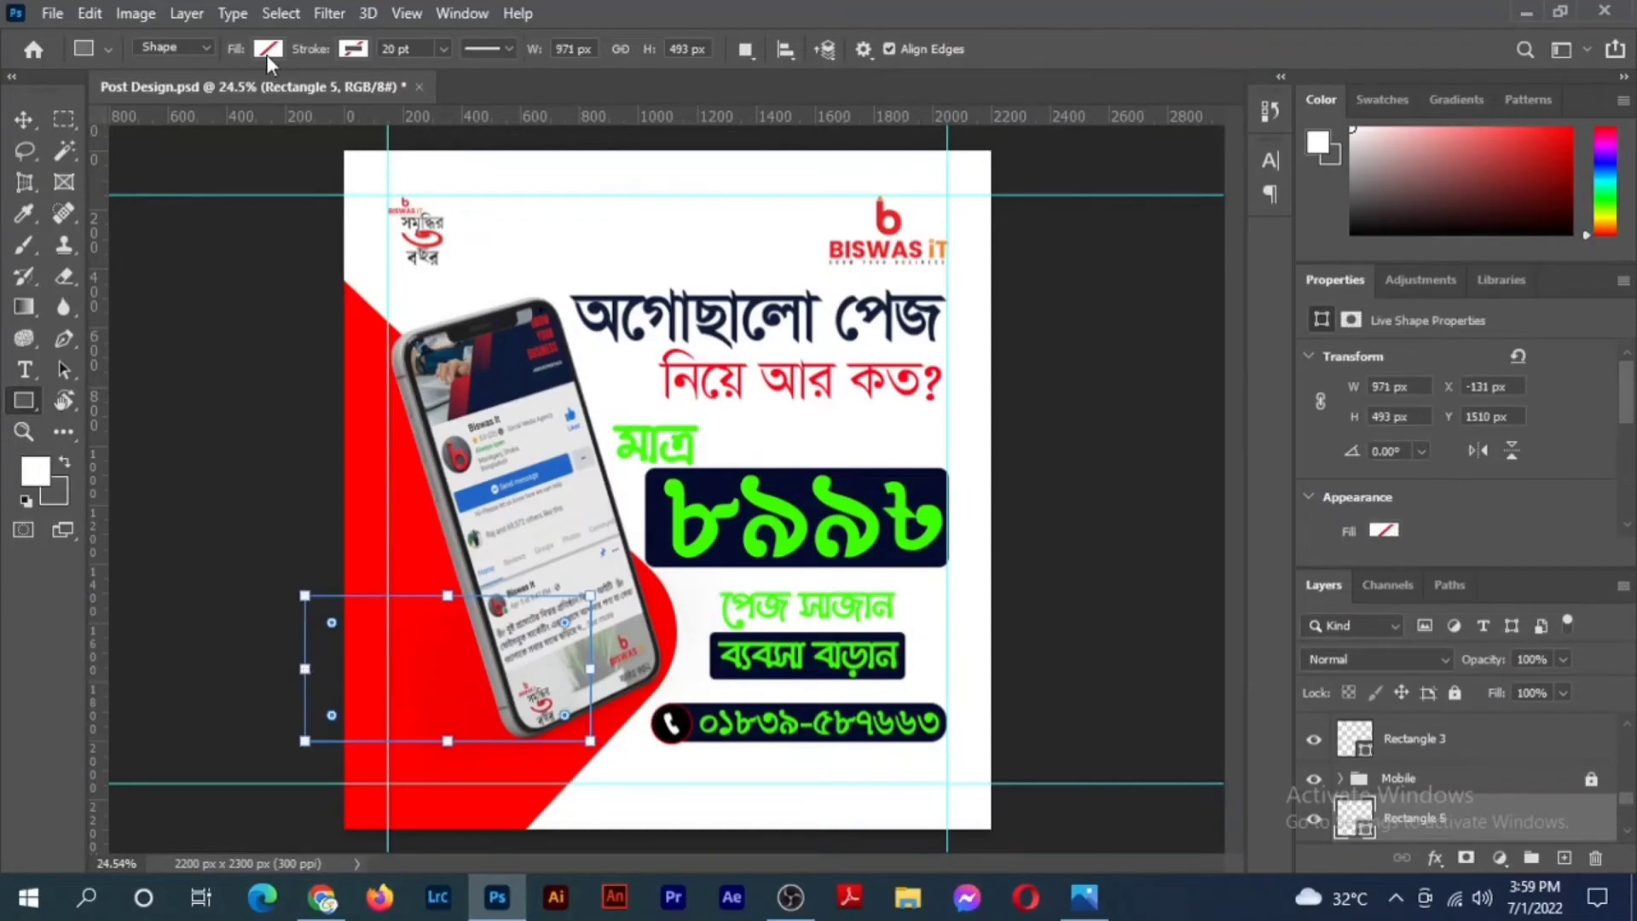
{"action": "left_click", "coordinate": [267, 49]}
{"action": "left_click", "coordinate": [24, 121]}
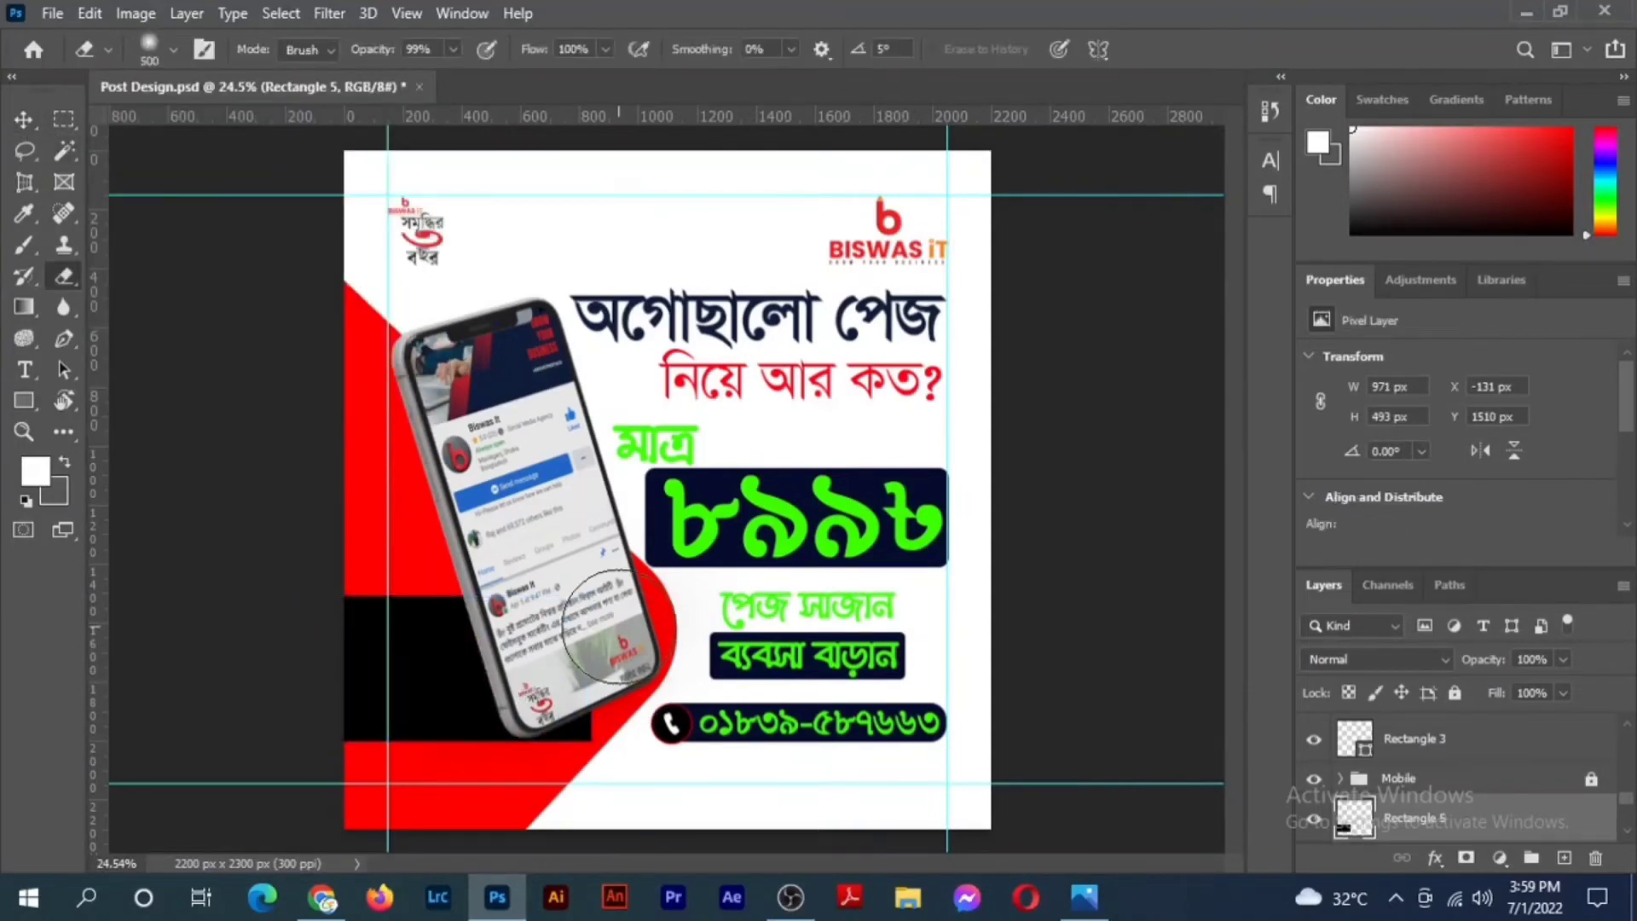
Soften the black rectangle's ends with a 500 px soft eraser and transform it into a slanted shadow behind the phone.
{"action": "left_click_drag", "start_coordinate": [615, 688], "coordinate": [627, 775]}
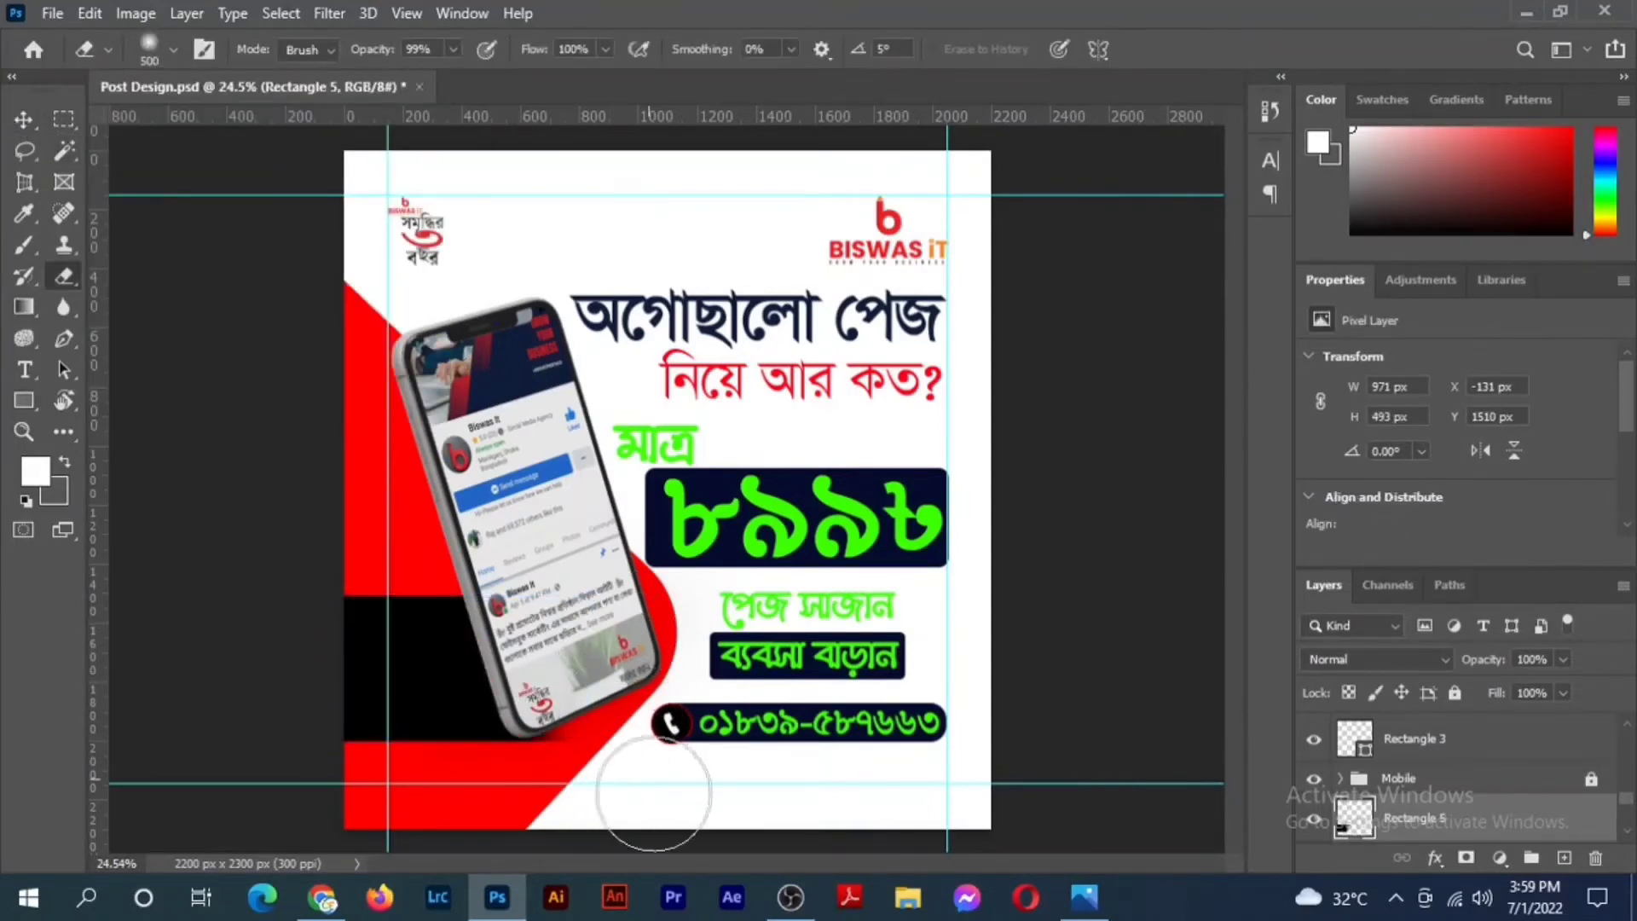
{"action": "left_click_drag", "start_coordinate": [404, 598], "coordinate": [252, 744]}
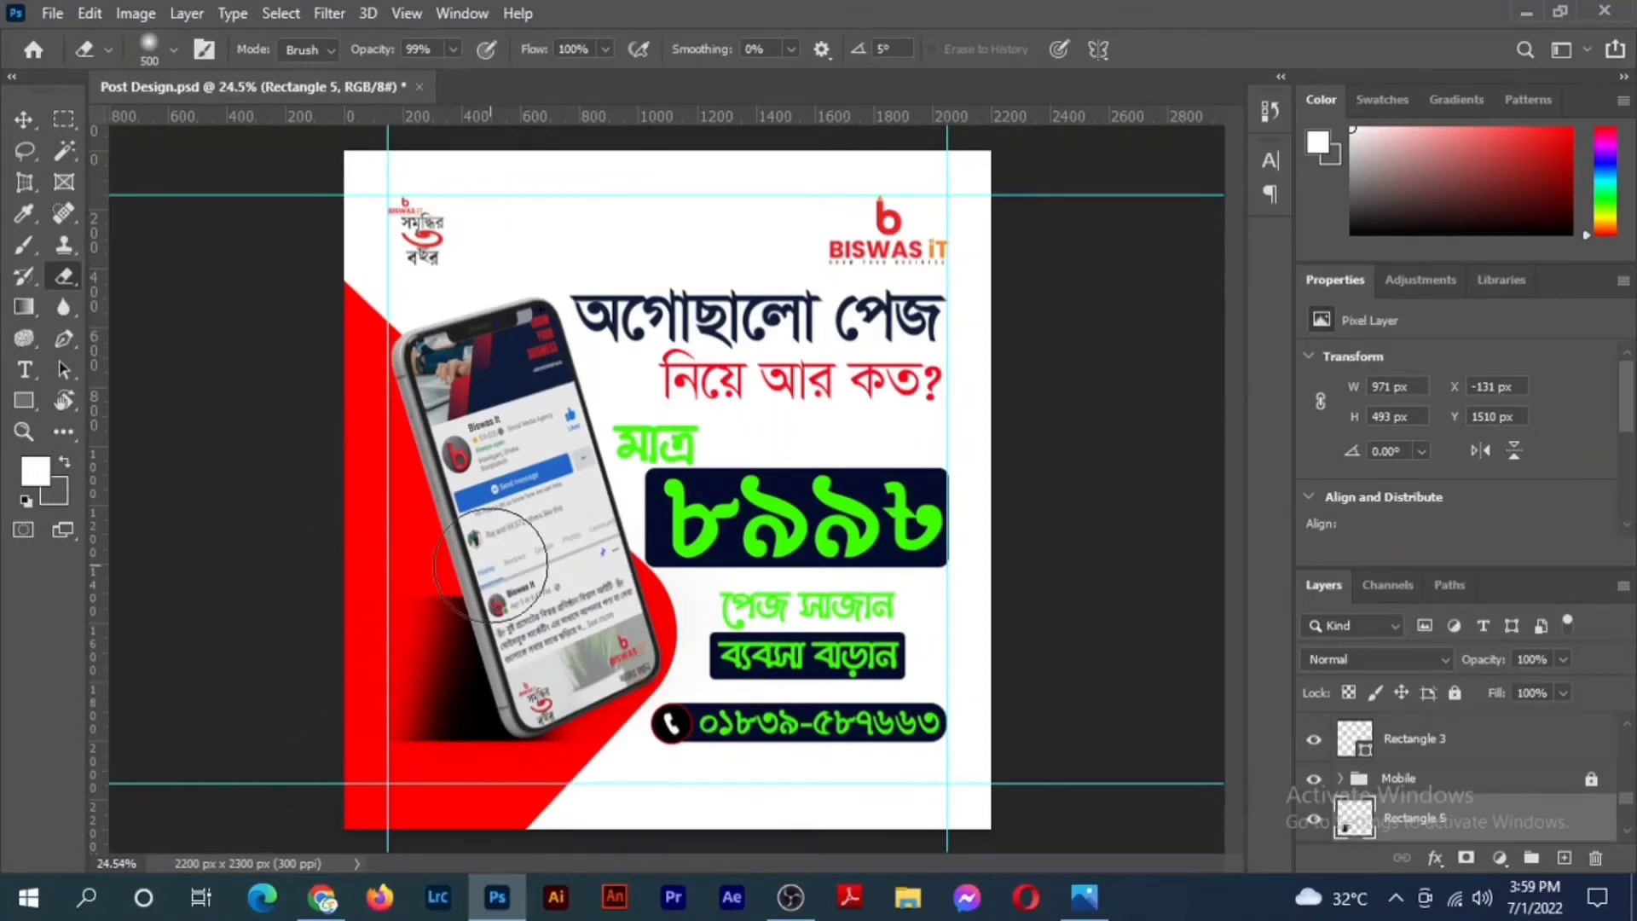
{"action": "key", "text": "ctrl+t"}
{"action": "left_click_drag", "start_coordinate": [605, 746], "coordinate": [677, 747]}
{"action": "left_click_drag", "start_coordinate": [545, 674], "coordinate": [579, 667]}
{"action": "left_click_drag", "start_coordinate": [437, 491], "coordinate": [378, 389]}
{"action": "left_click_drag", "start_coordinate": [507, 401], "coordinate": [475, 397]}
{"action": "left_click_drag", "start_coordinate": [508, 578], "coordinate": [489, 588]}
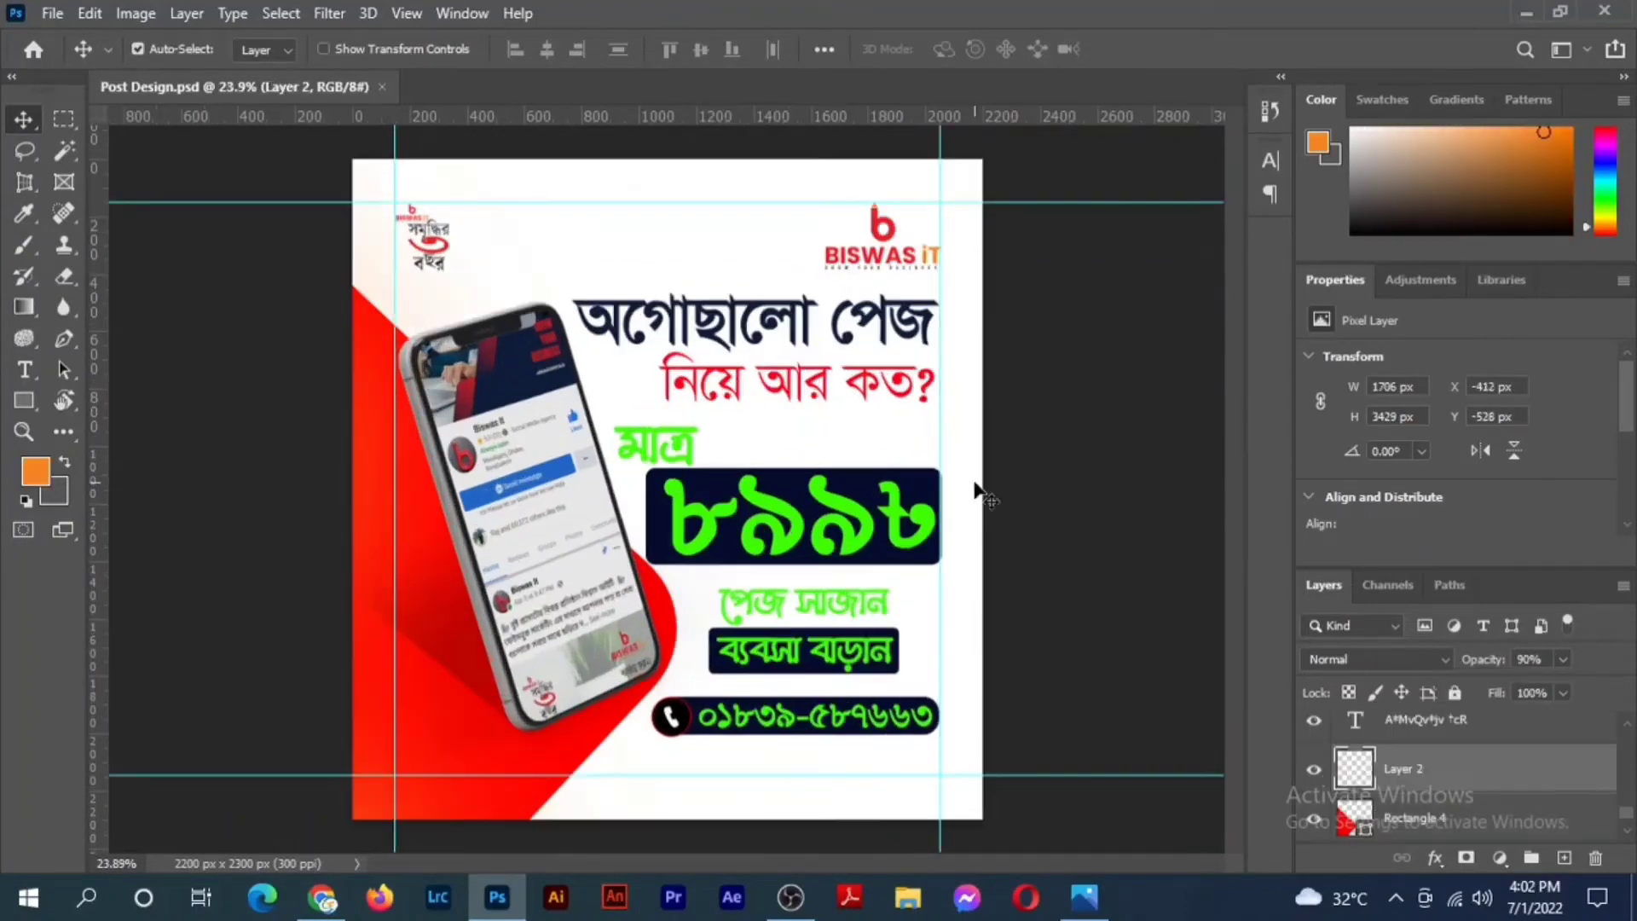
Draw an unfilled rounded triangle about 938 × 840 px with a 25 pt white stroke behind the headline.
{"action": "left_click", "coordinate": [24, 401]}
{"action": "right_click", "coordinate": [24, 401]}
{"action": "left_click", "coordinate": [126, 474]}
{"action": "left_click_drag", "start_coordinate": [579, 224], "coordinate": [784, 465]}
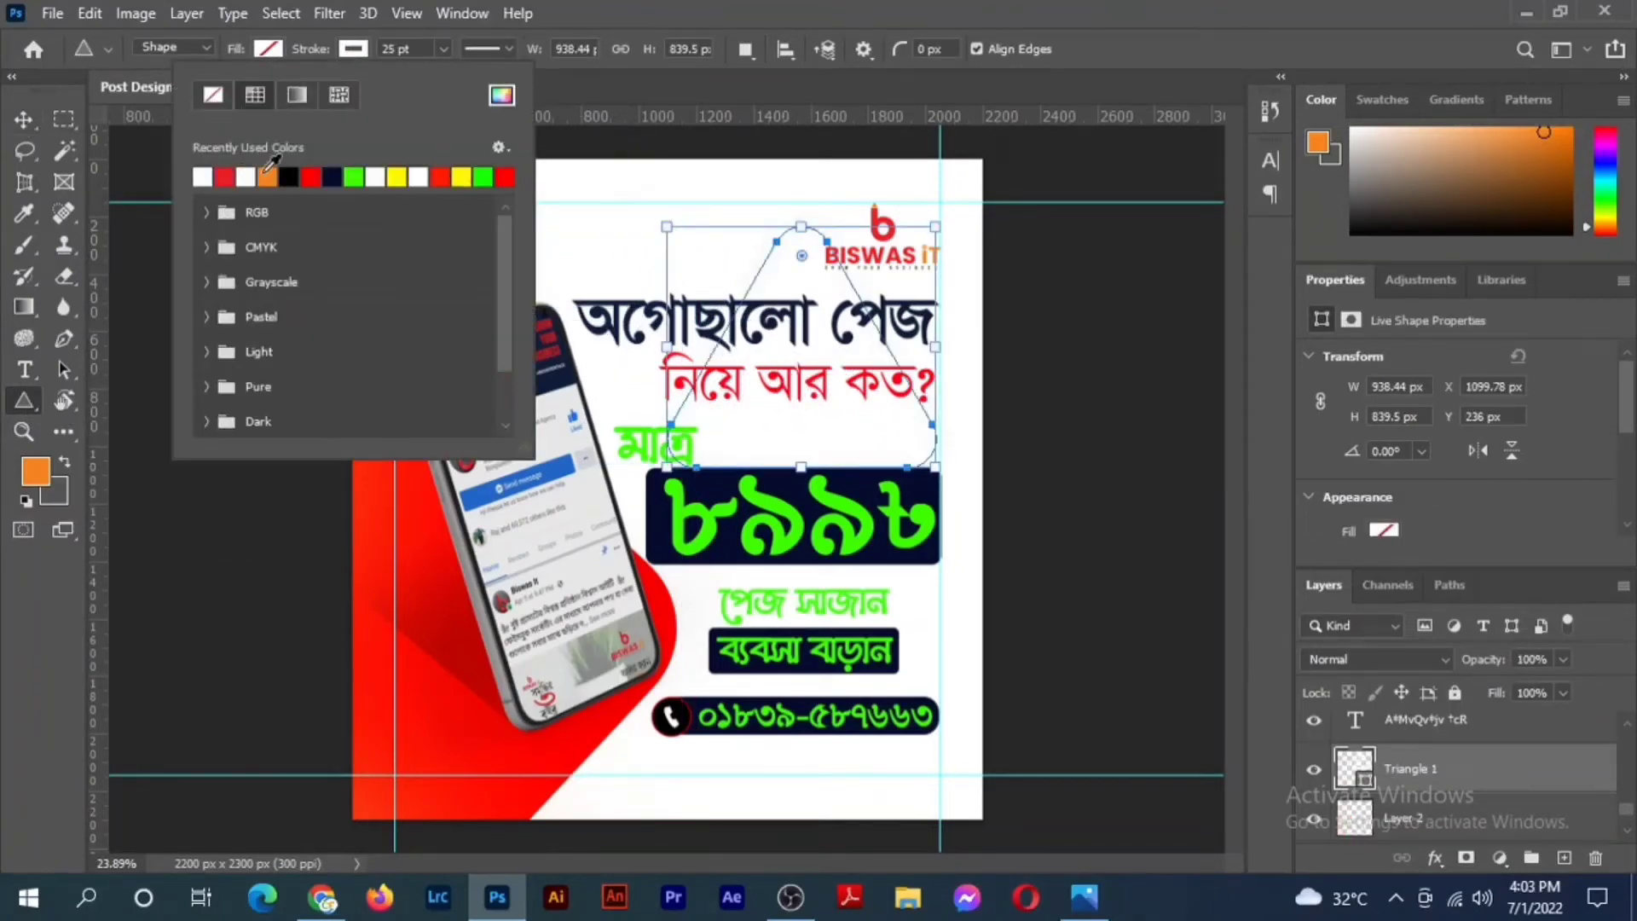
{"action": "left_click", "coordinate": [28, 122]}
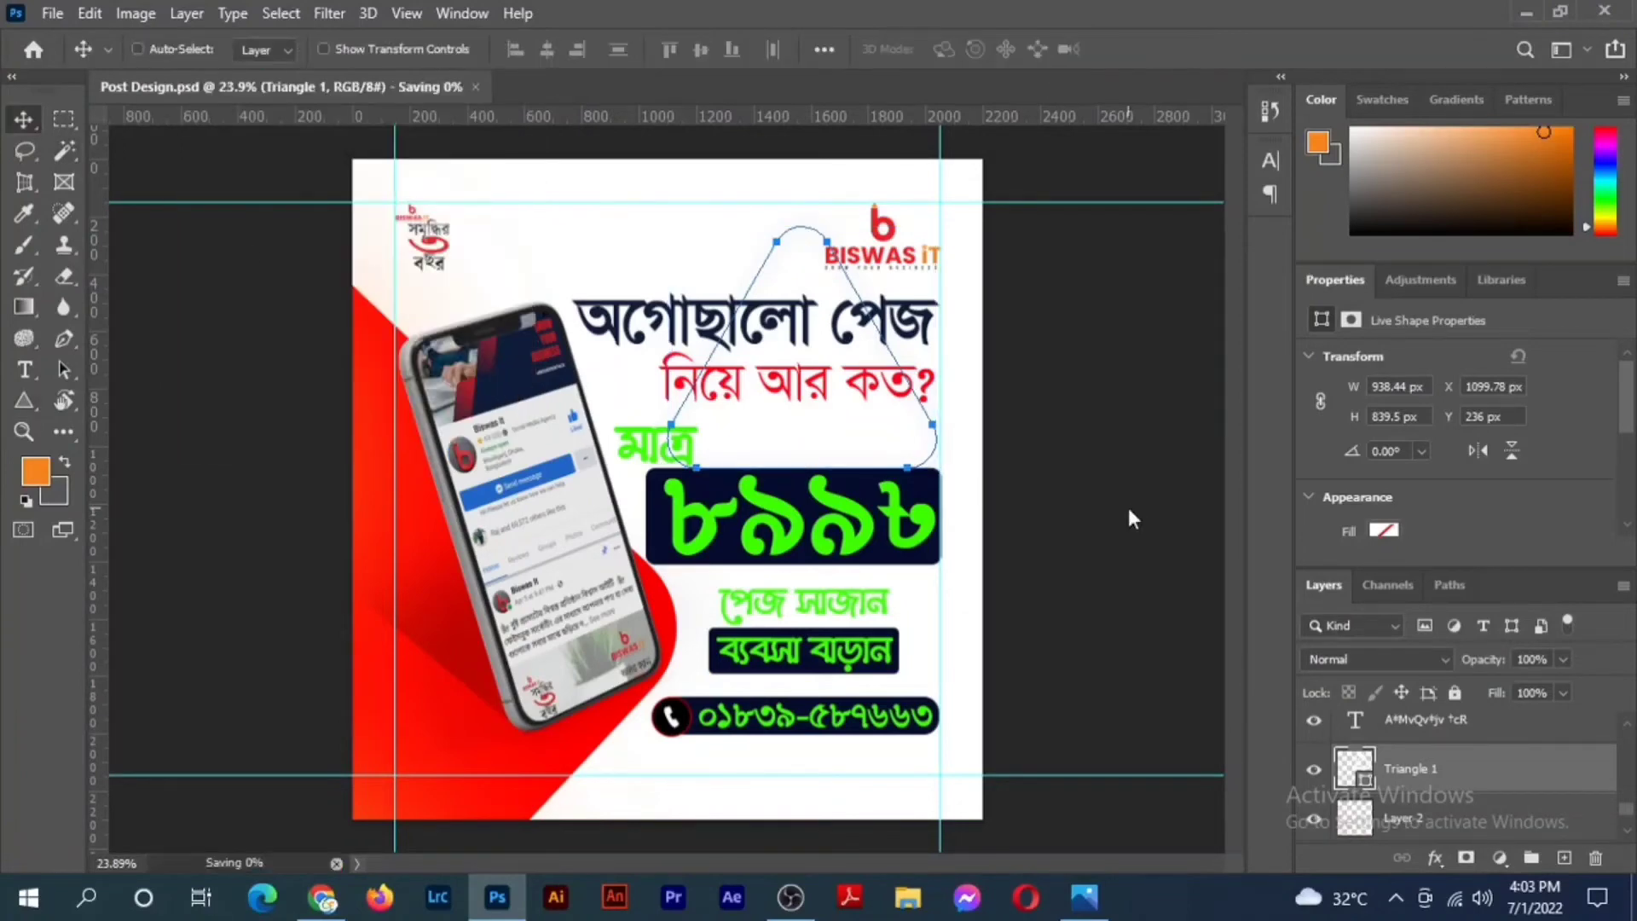
Apply a white-to-orange Gradient Overlay to the full-canvas background rectangle, sampling the orange from the Biswas IT logo.
{"action": "scroll", "coordinate": [969, 596], "scroll_direction": "down", "scroll_amount": 2}
{"action": "scroll", "coordinate": [1426, 818], "scroll_direction": "down", "scroll_amount": 3}
{"action": "left_click", "coordinate": [1407, 819]}
{"action": "left_click", "coordinate": [1433, 858]}
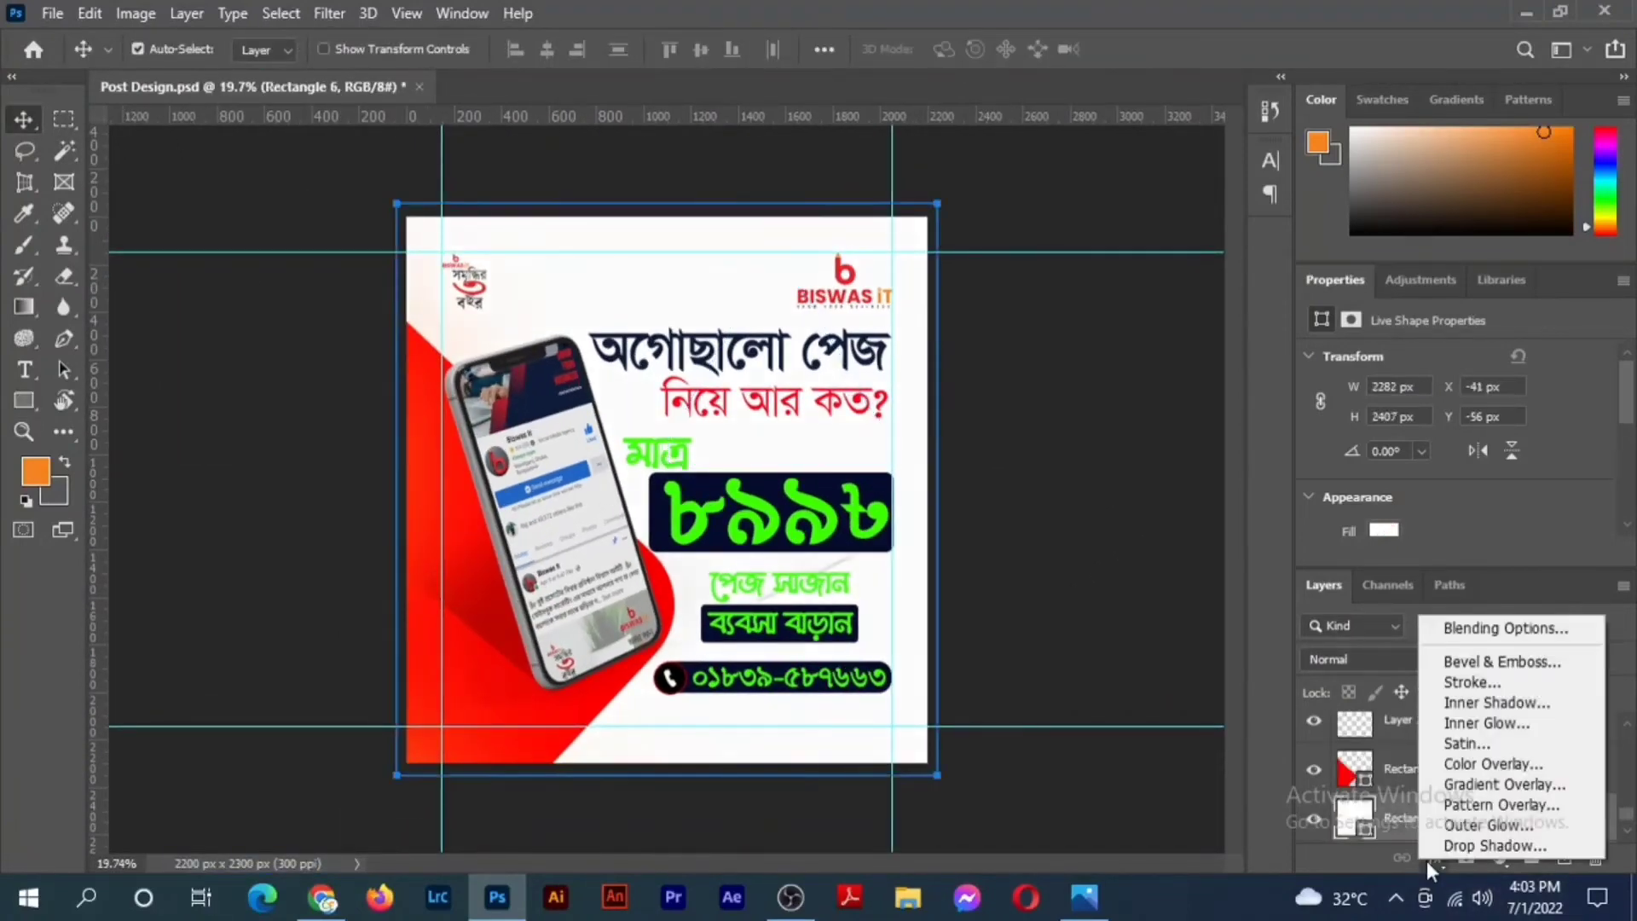
{"action": "left_click", "coordinate": [1454, 781]}
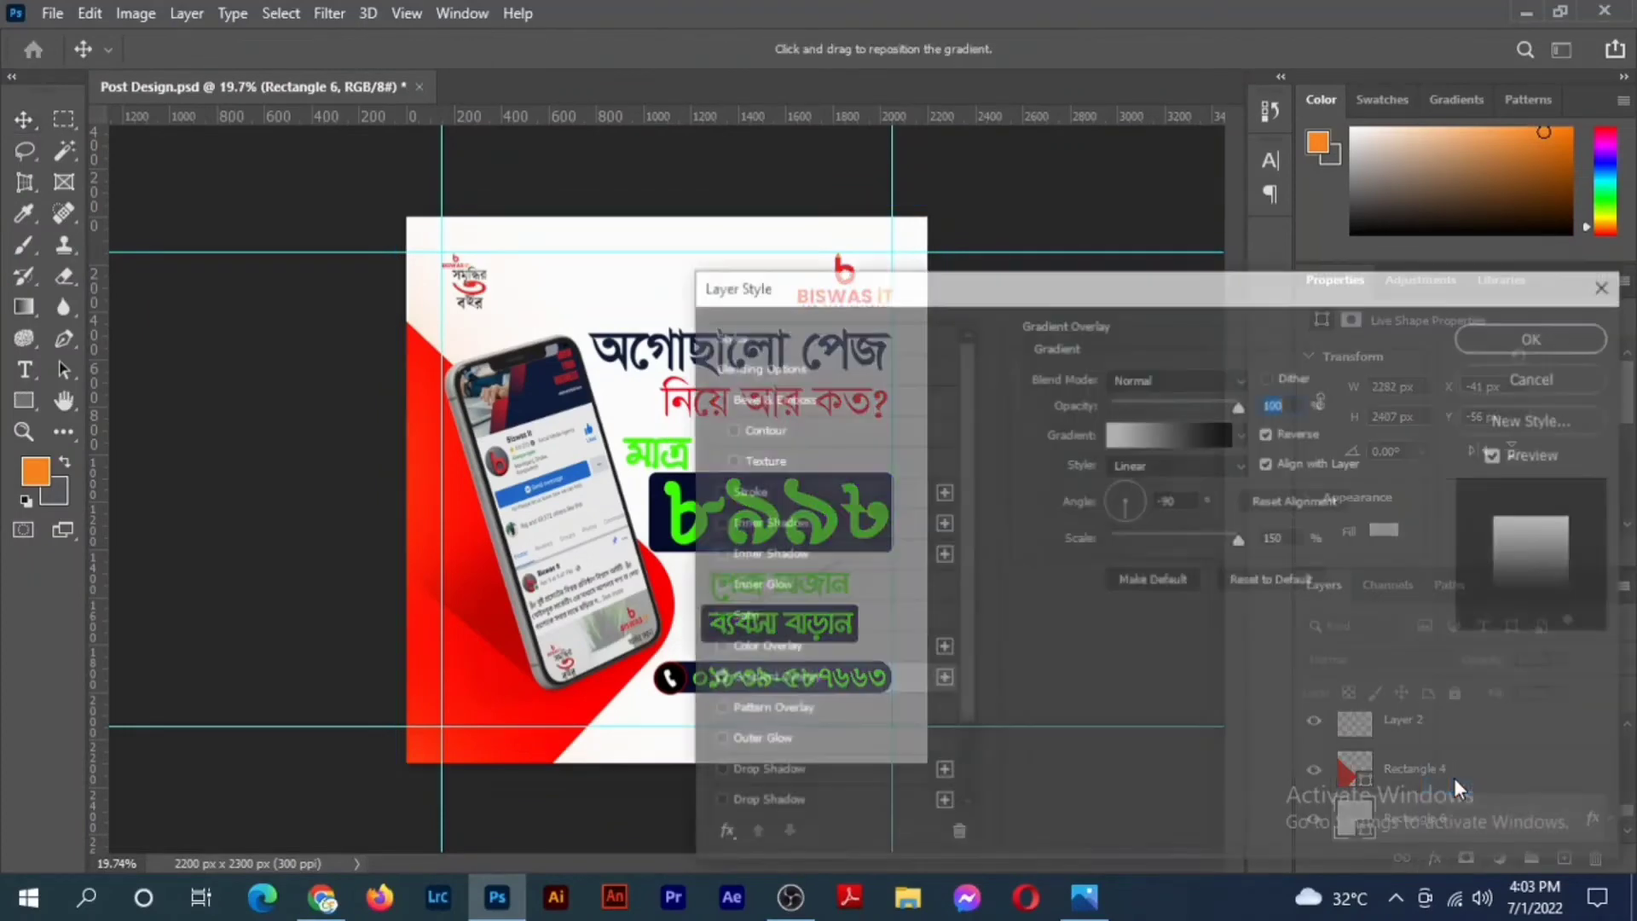
{"action": "left_click_drag", "start_coordinate": [1237, 285], "coordinate": [1457, 324]}
{"action": "left_click", "coordinate": [1398, 469]}
{"action": "left_click", "coordinate": [892, 290]}
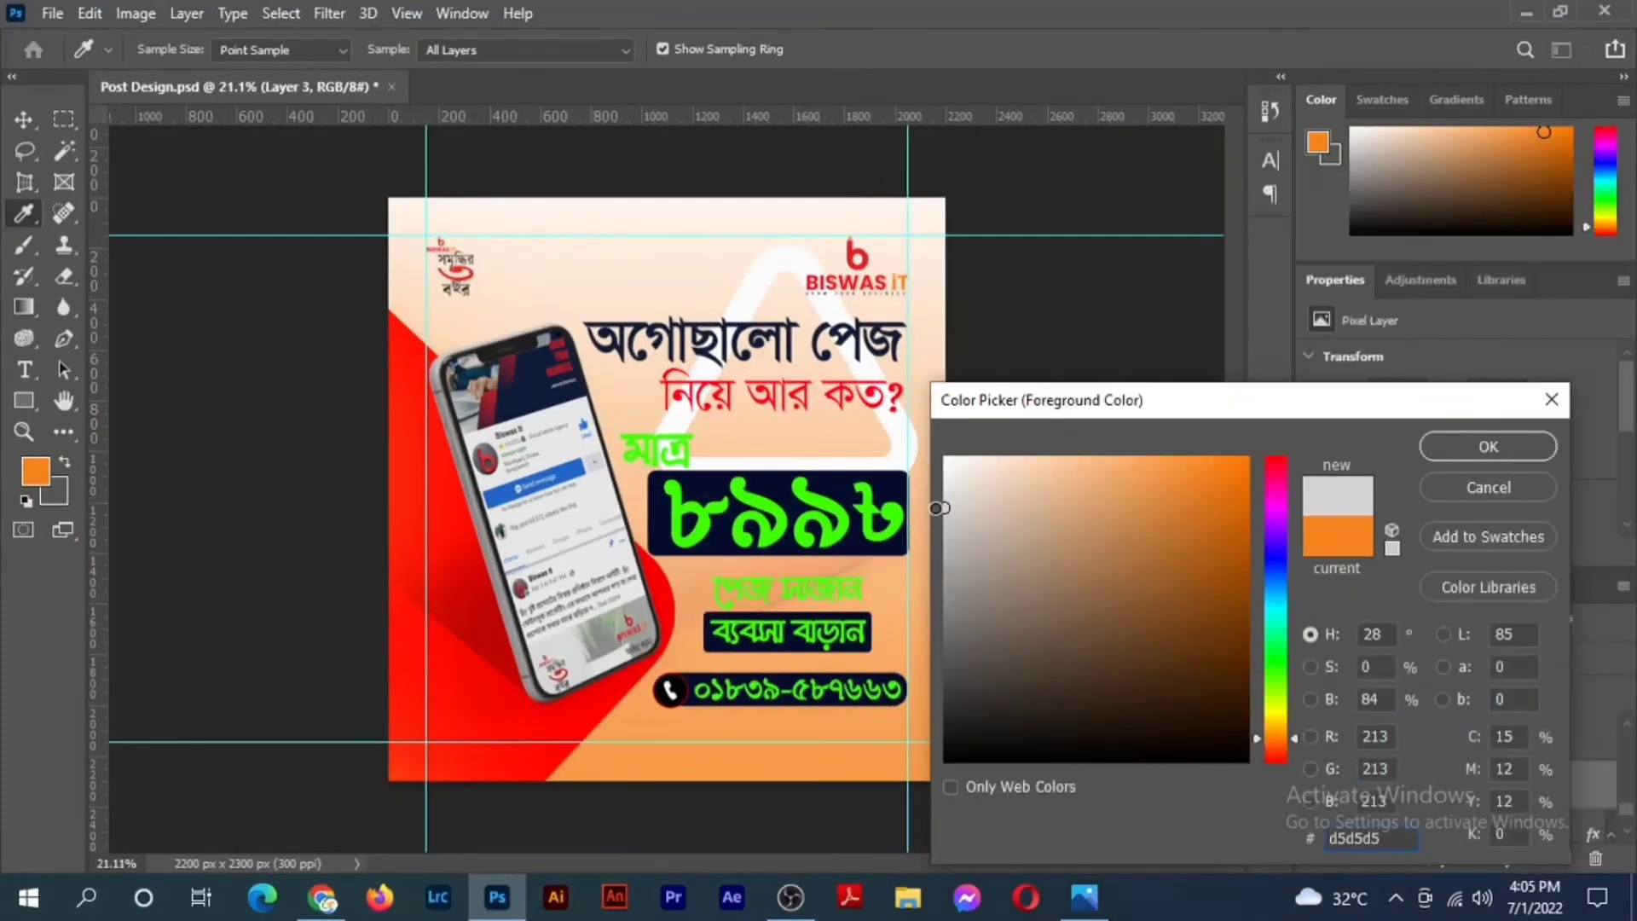
Set the foreground colour to white and paint a soft 1300 px brush glow over the upper part of the background.
{"action": "left_click_drag", "start_coordinate": [938, 508], "coordinate": [937, 417]}
{"action": "left_click", "coordinate": [1488, 447]}
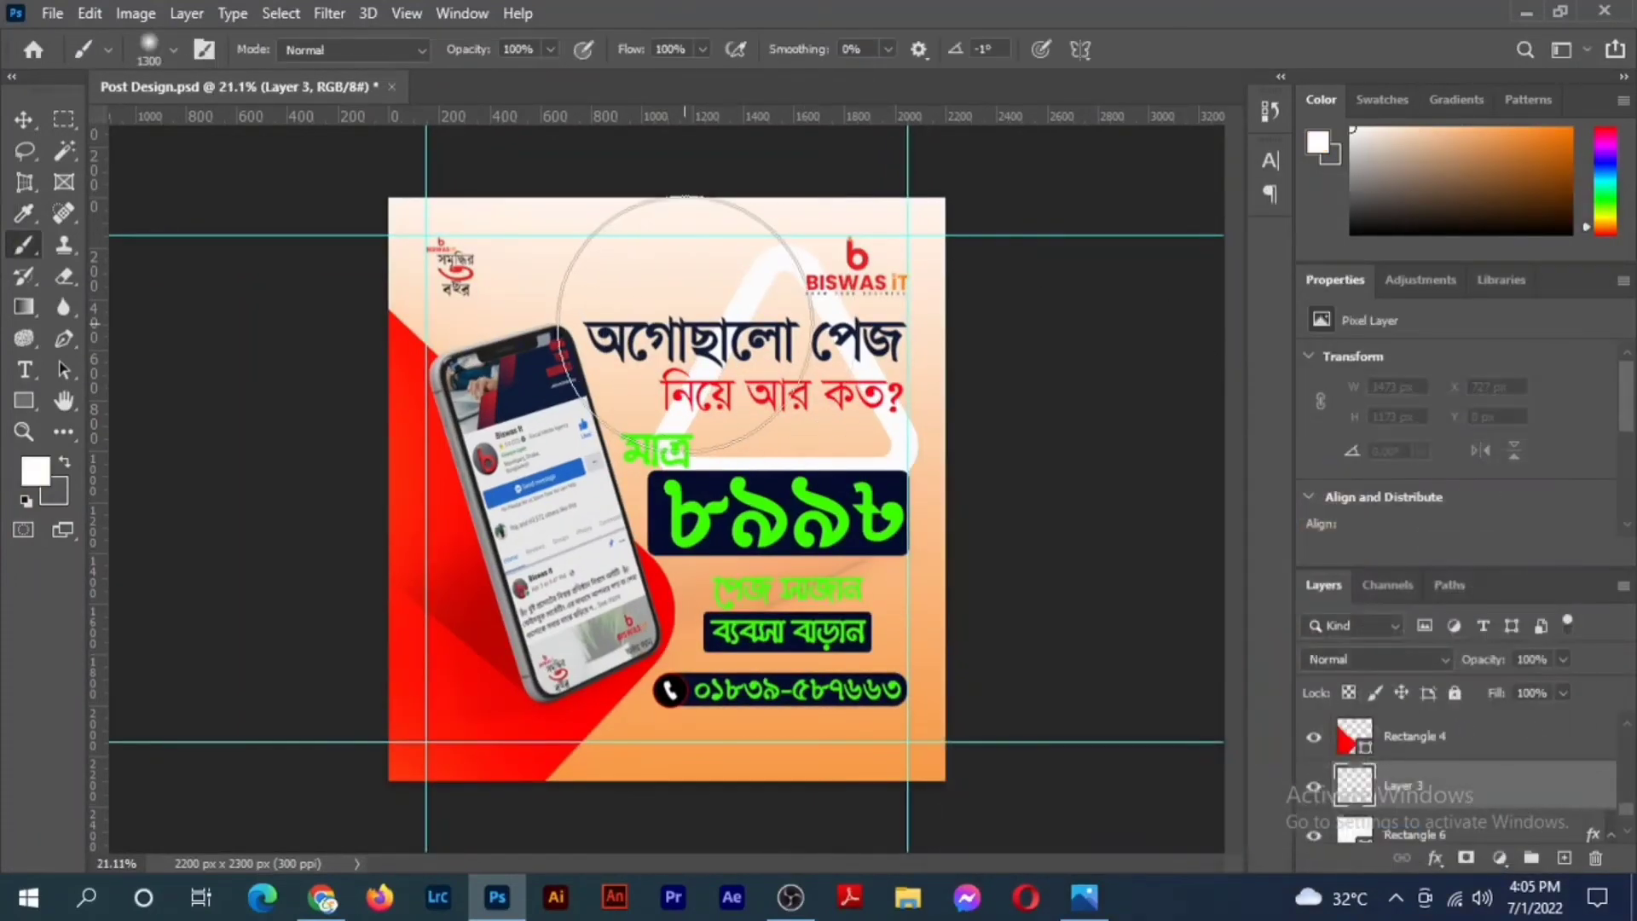
{"action": "left_click", "coordinate": [17, 120]}
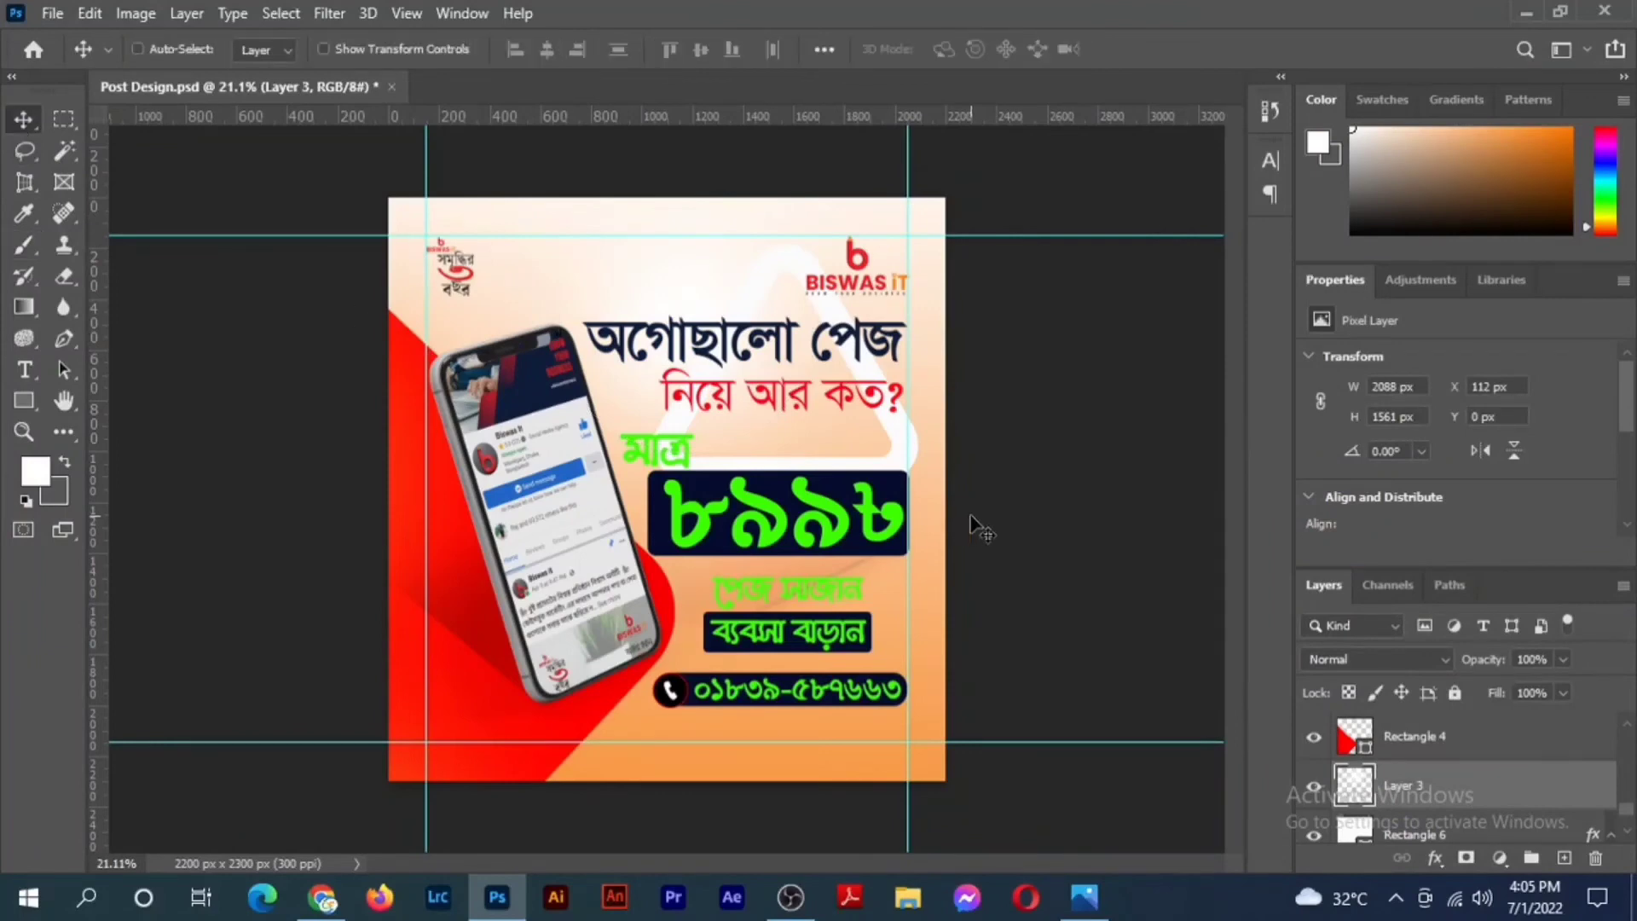
Enlarge the white glow layer to about 6166 × 4610 px so it spreads well beyond the canvas.
{"action": "key", "text": "ctrl+t"}
{"action": "key", "text": "Return"}
{"action": "scroll", "coordinate": [811, 580], "scroll_direction": "up", "scroll_amount": 6}
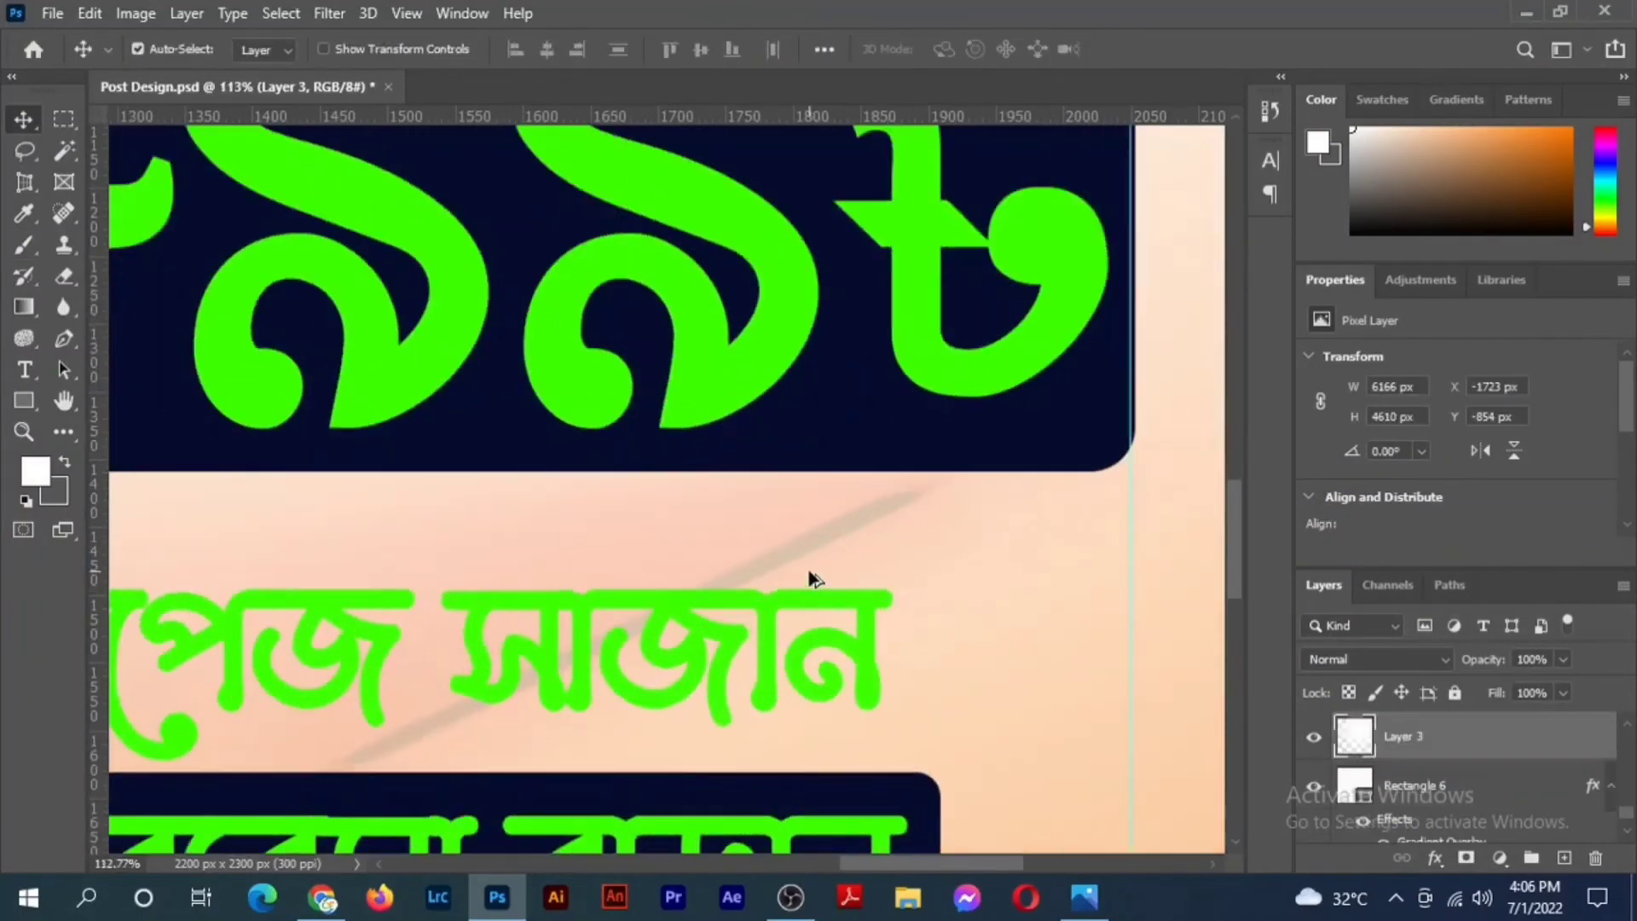
Rotate the faint triangle outline behind the headline so that it points downward at a tilt.
{"action": "scroll", "coordinate": [889, 642], "scroll_direction": "down", "scroll_amount": 4}
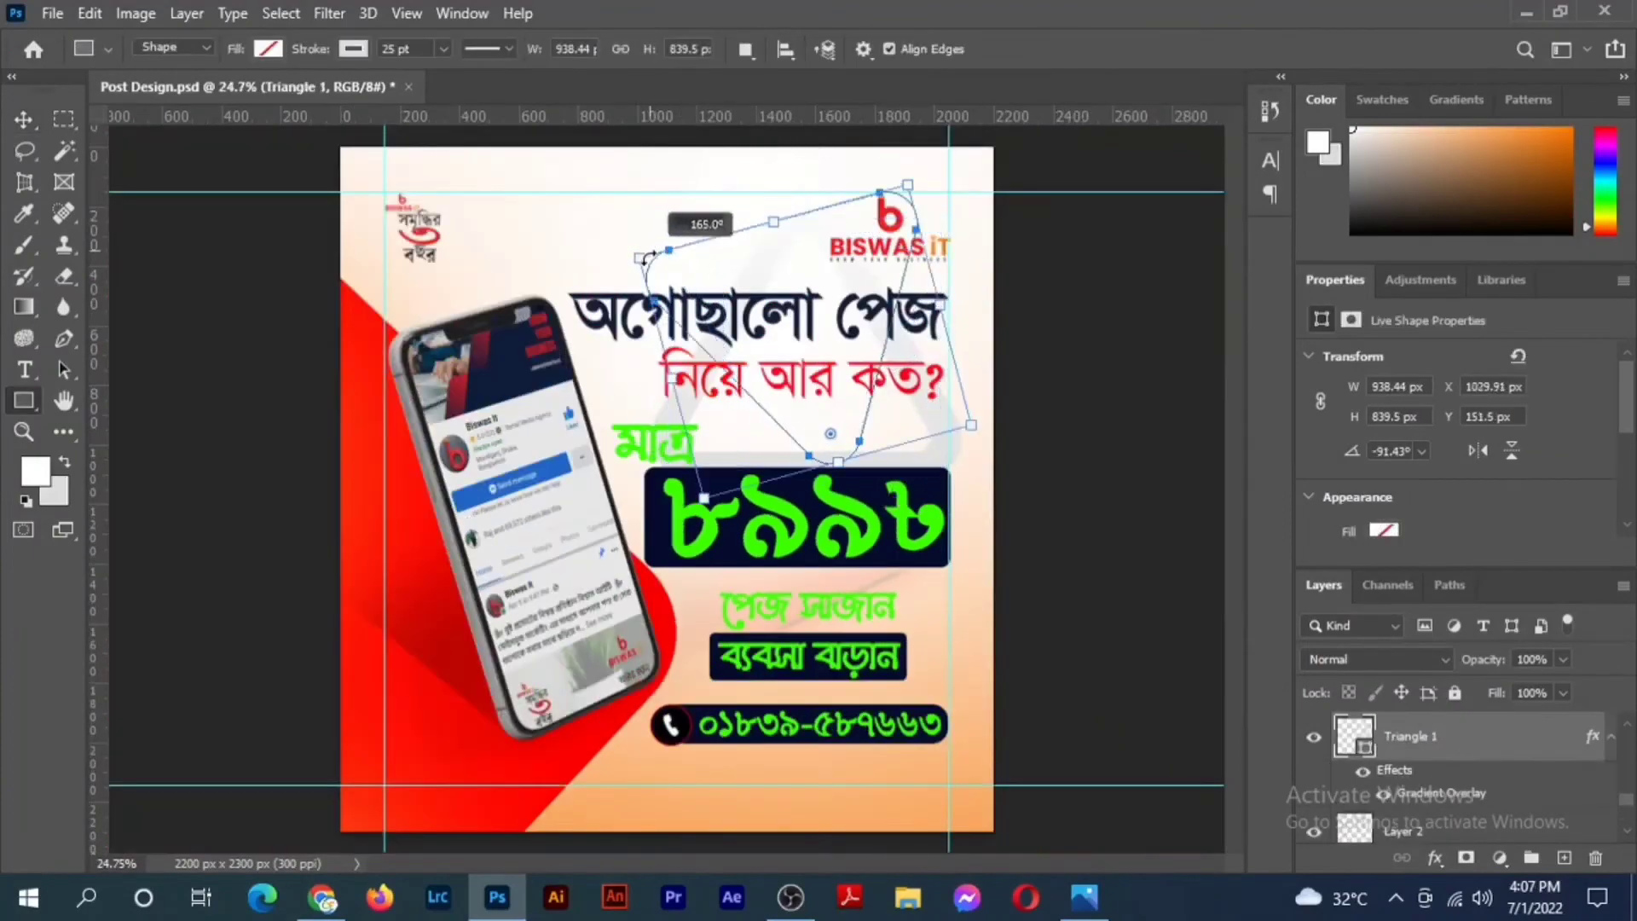
{"action": "left_click_drag", "start_coordinate": [666, 248], "coordinate": [642, 273]}
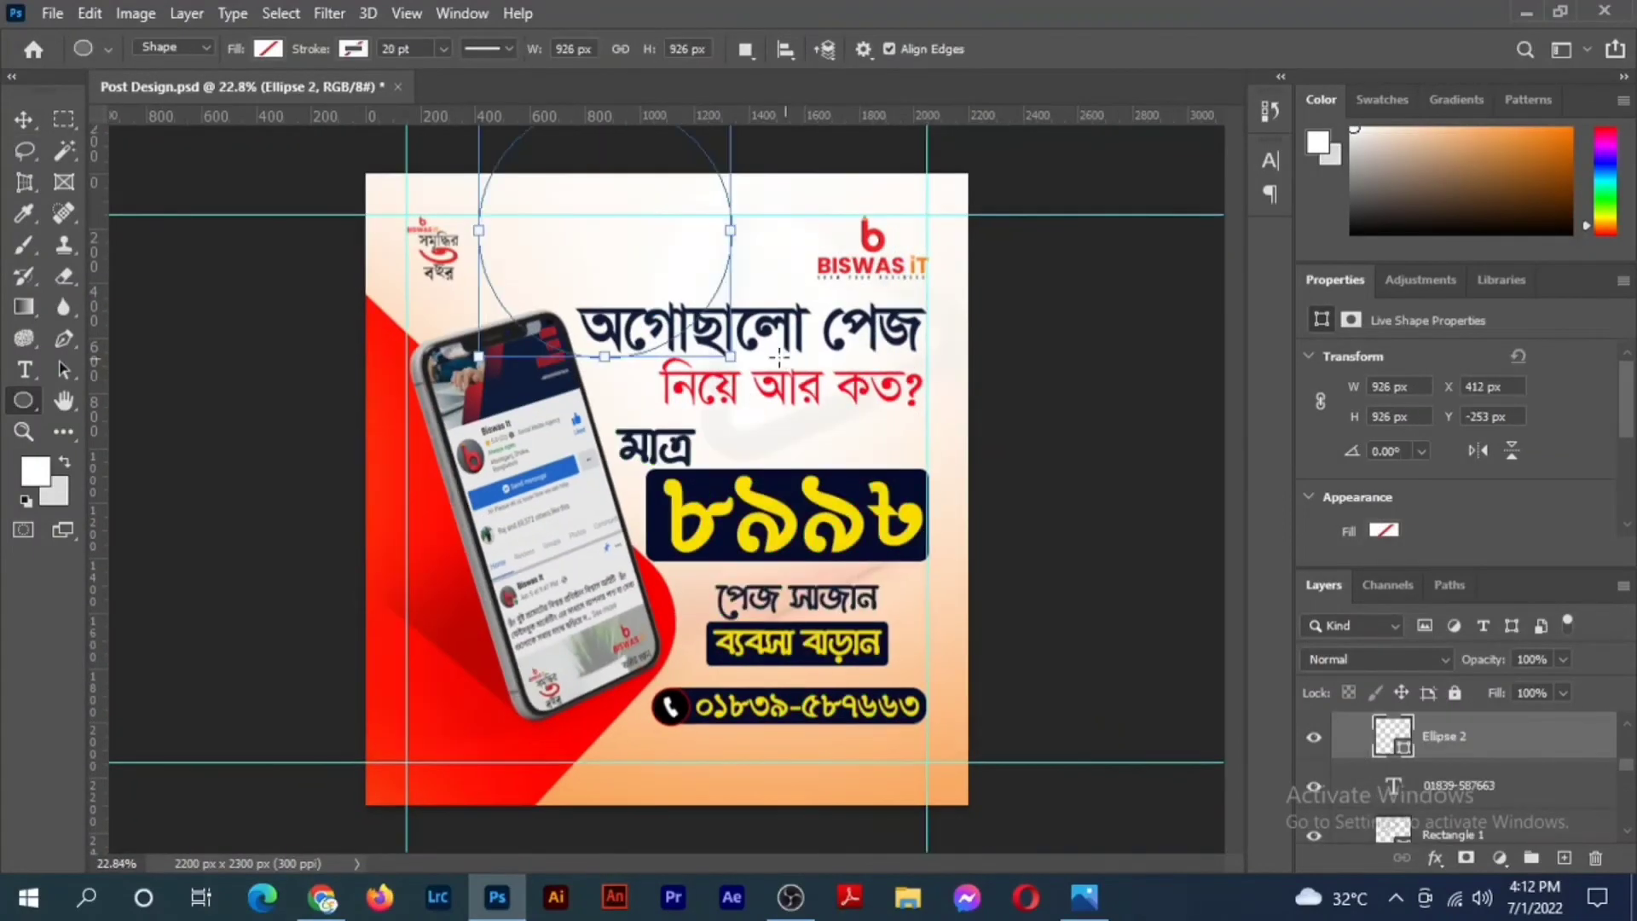
Apply a stroke colour to the unfilled circle about 926 px in diameter overlapping the canvas's upper edge.
{"action": "left_click", "coordinate": [354, 49]}
{"action": "left_click", "coordinate": [249, 176]}
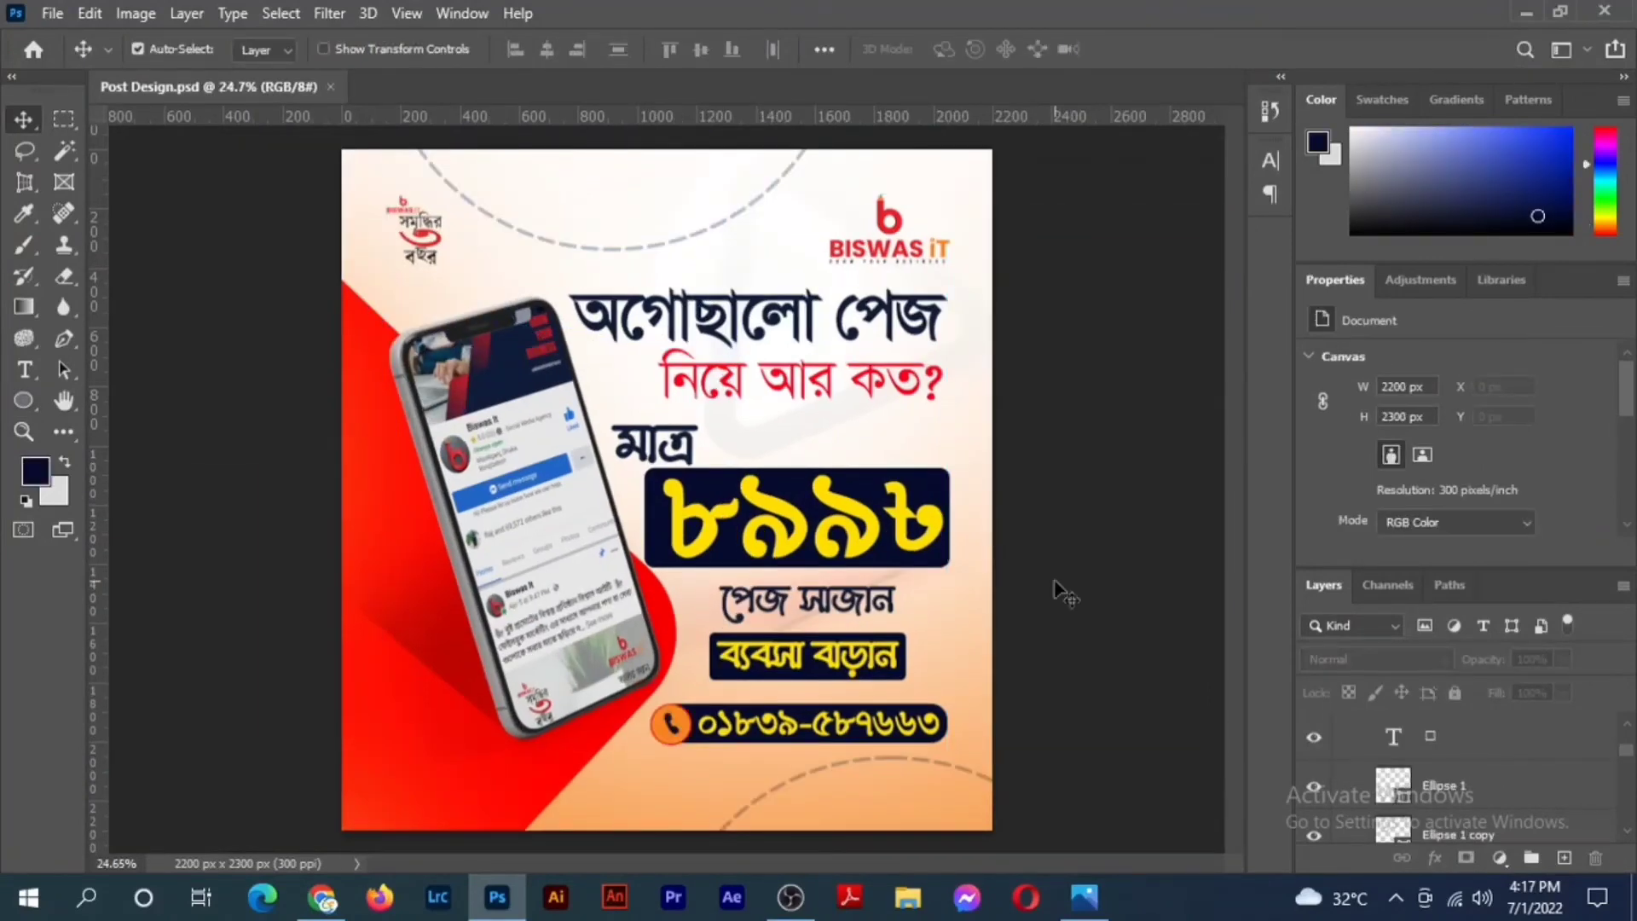
Open Save for Web to export the finished post.
{"action": "key", "text": "ctrl+alt+shift+s"}
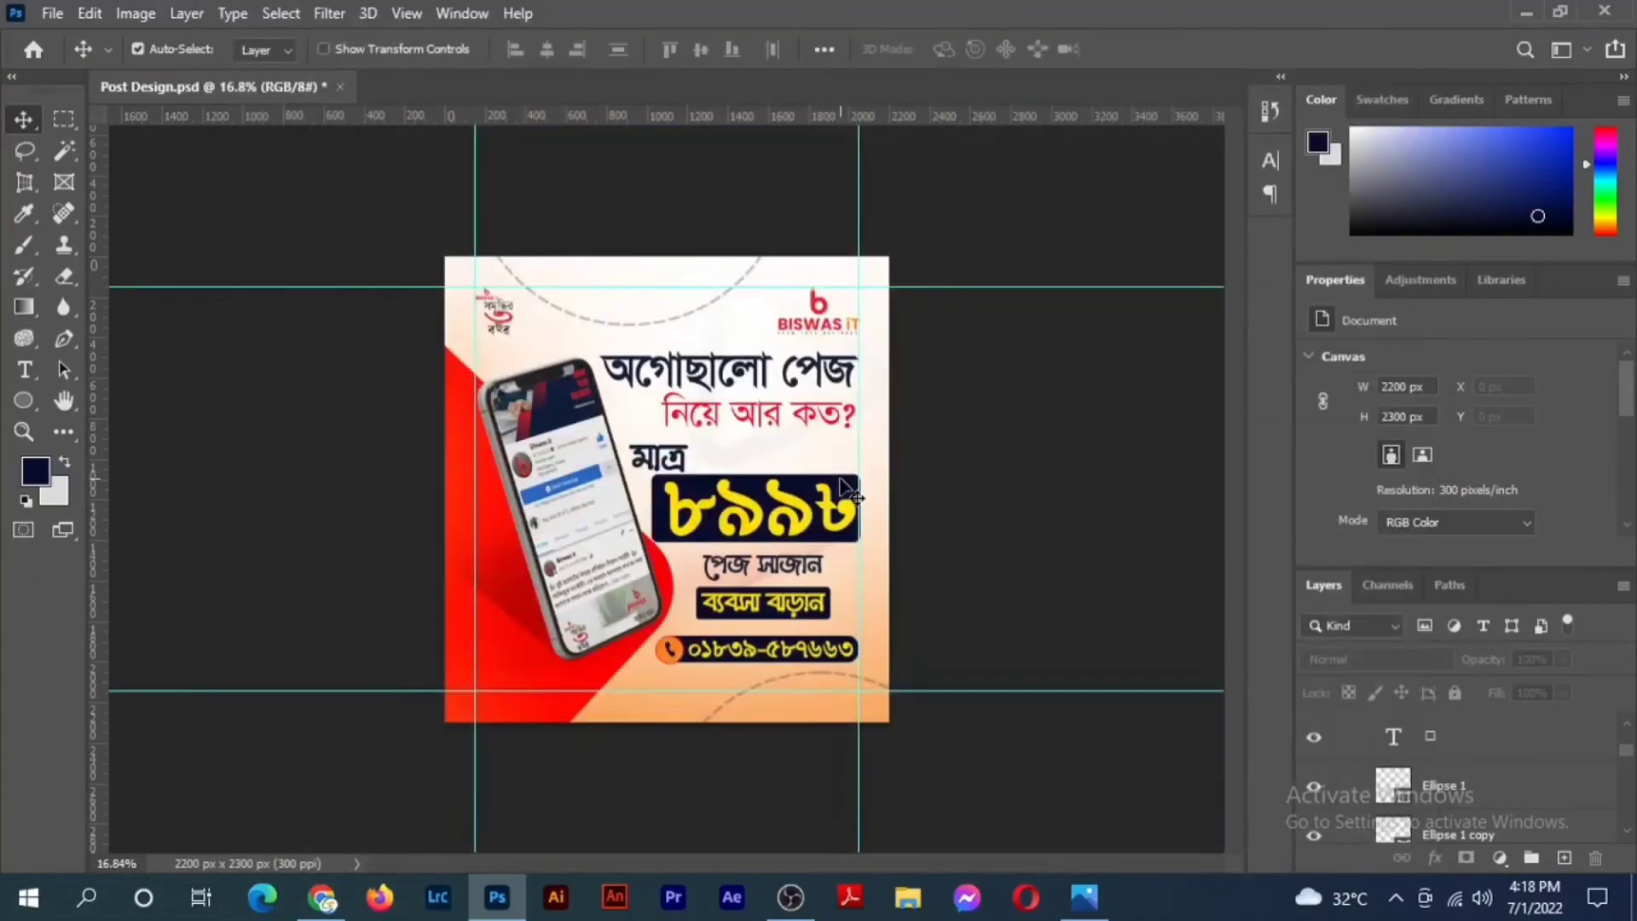